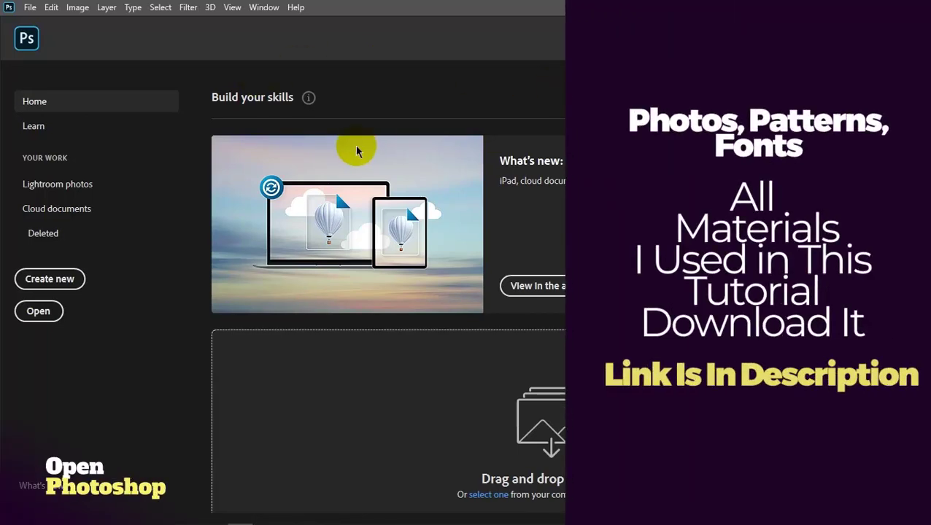
Step: Create a new 30 × 30 cm, 300 ppi RGB document with a white background
left_click(62, 280)
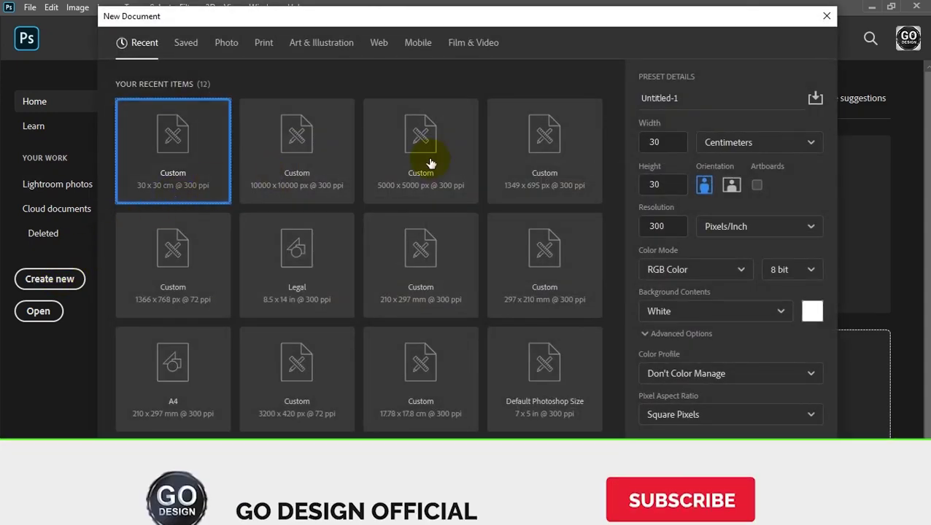
left_click(664, 142)
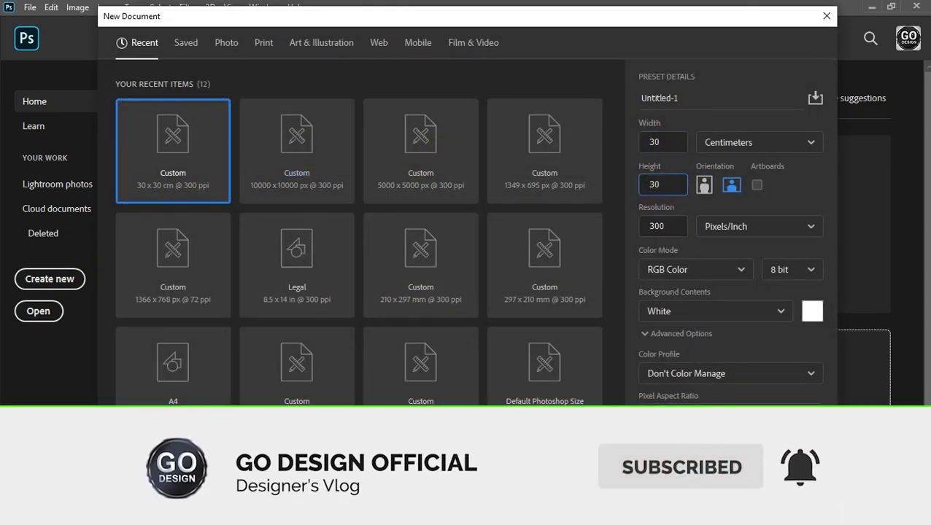
left_click(730, 143)
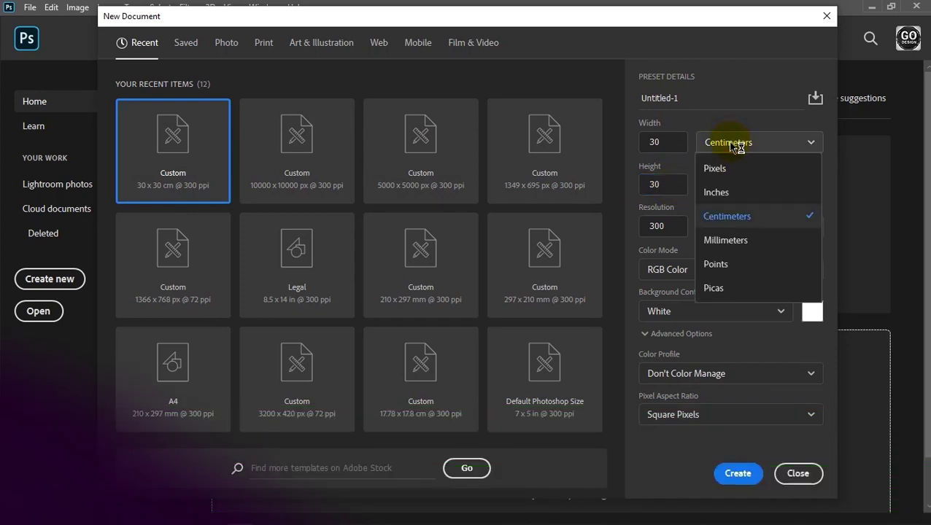
left_click(726, 217)
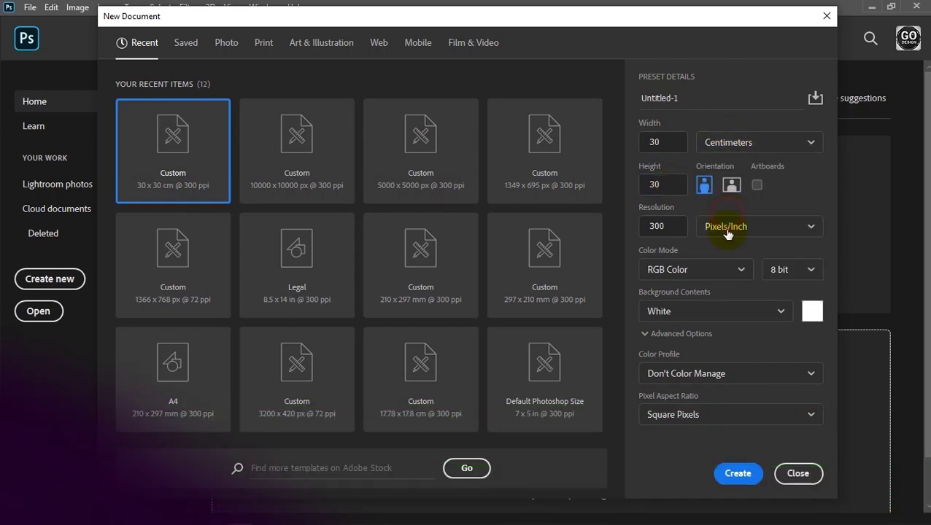
left_click(721, 314)
left_click(717, 350)
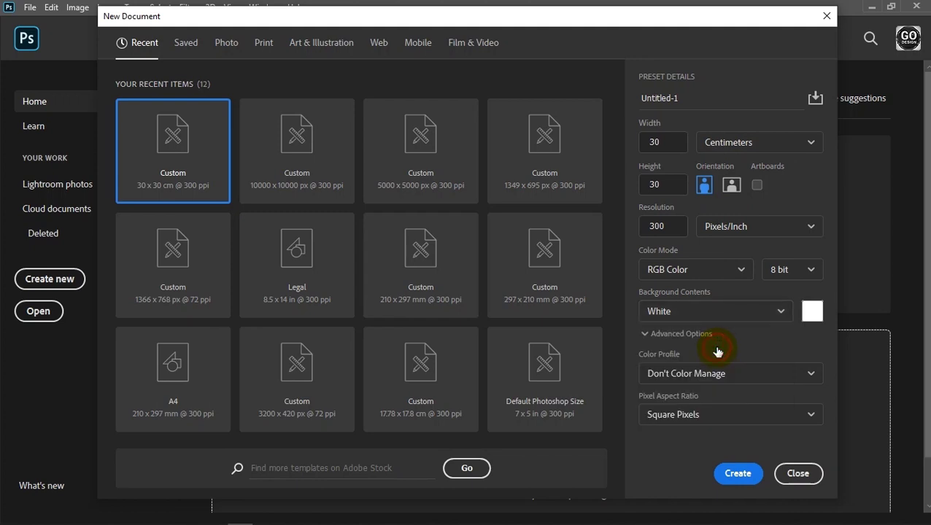
left_click(713, 276)
left_click(704, 347)
left_click(752, 475)
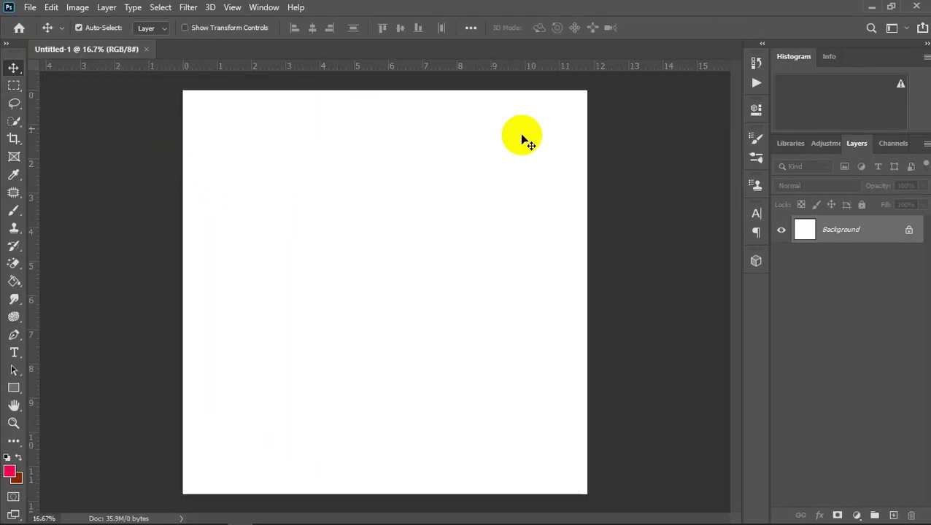
Step: Convert the background into Layer 0 and bring the tutorial 4 folder forward
double_click(905, 231)
left_click(573, 138)
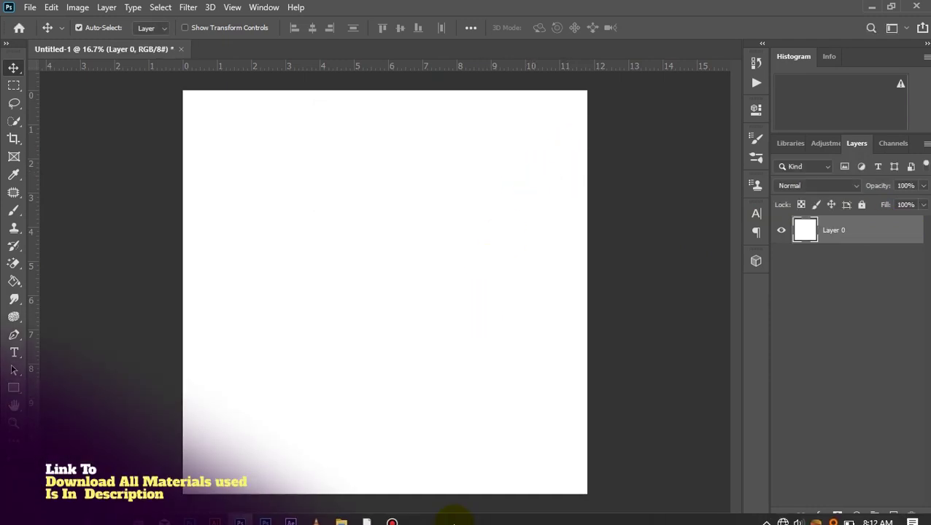
left_click(342, 515)
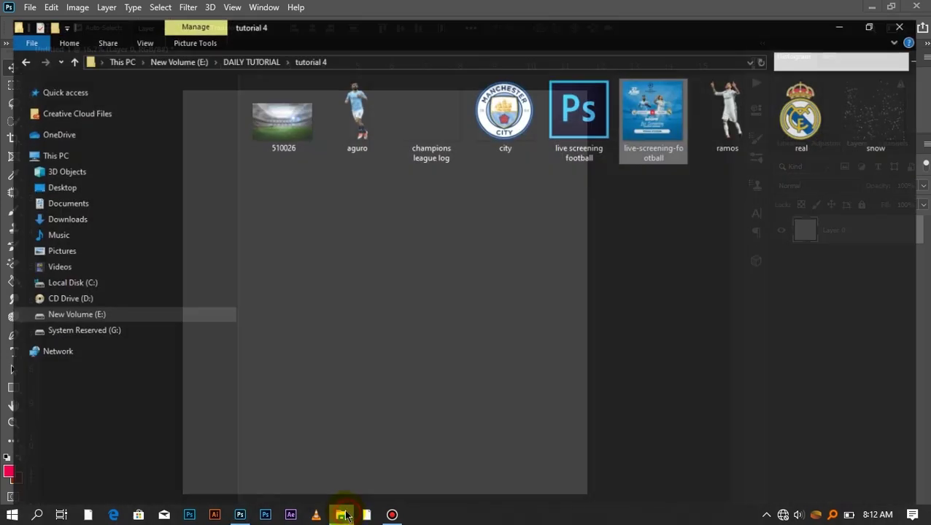
Step: Open the 510026 stadium photo in Adobe Photoshop CC through Open with
left_click(299, 124)
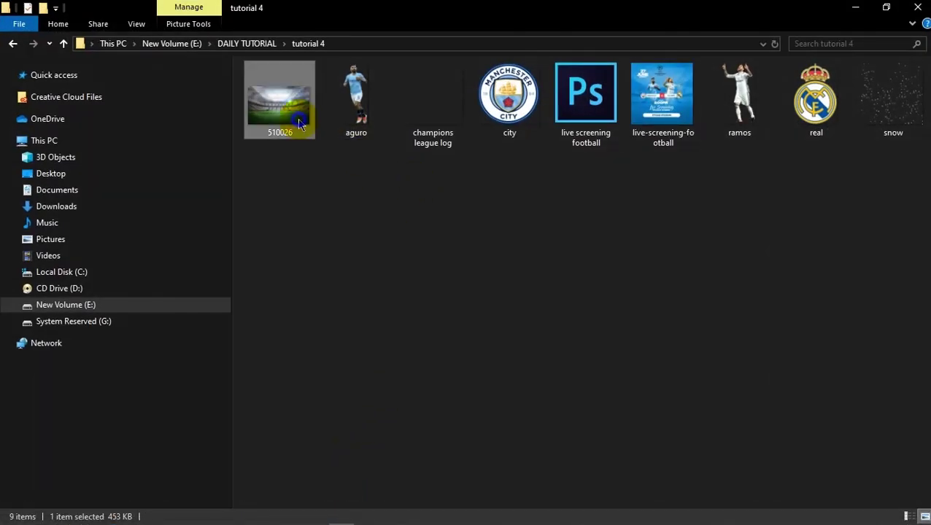
right_click(299, 124)
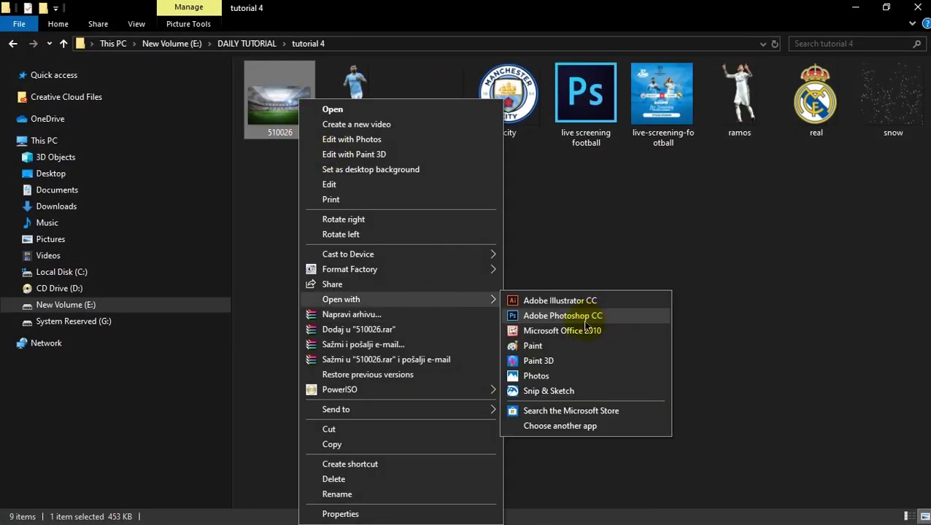
mouse_move(340, 299)
left_click(587, 315)
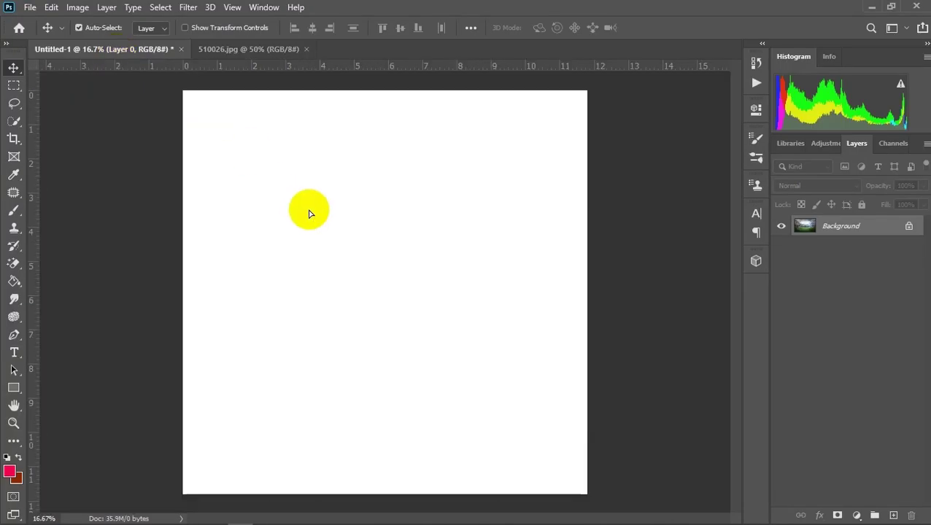
Step: Place the stadium photo as Layer 1, scaled to 306.82% to cover the canvas
left_click_drag(115, 57, 309, 210)
key("ctrl")
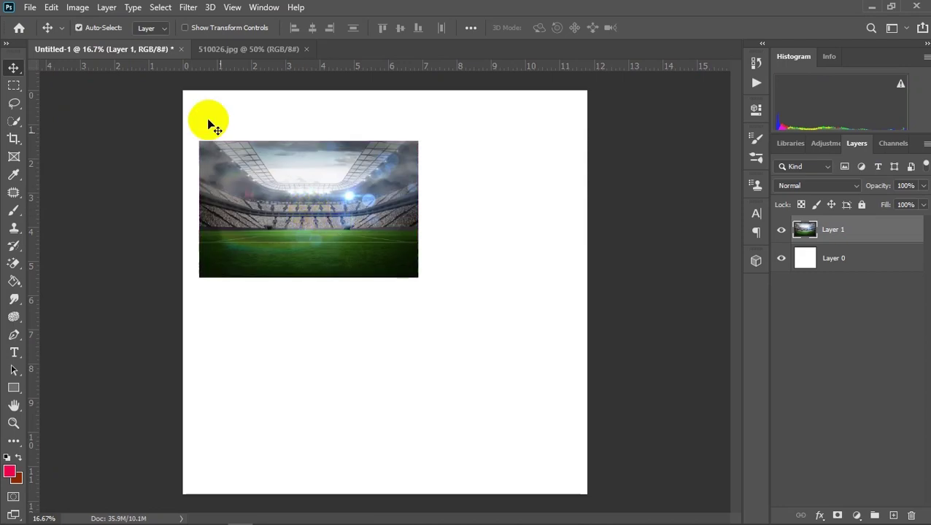
left_click_drag(418, 282, 720, 521)
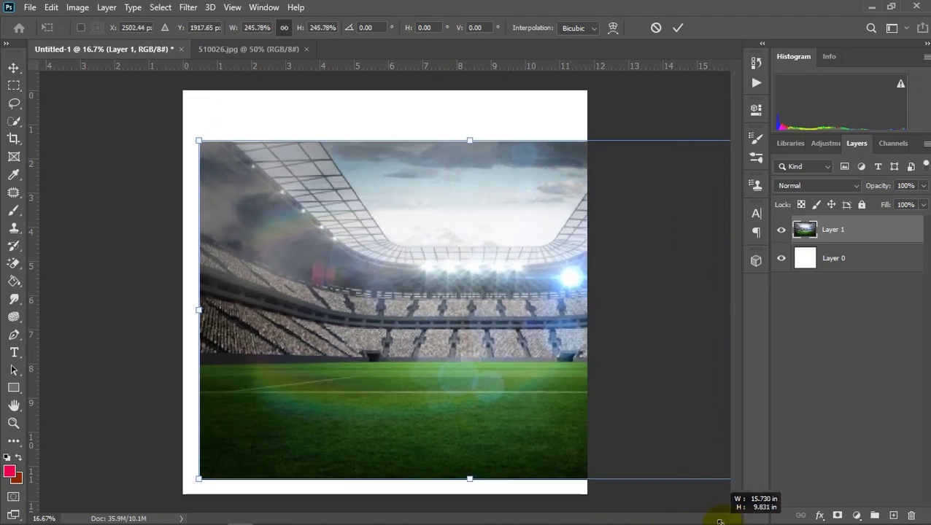
left_click_drag(720, 521, 800, 508)
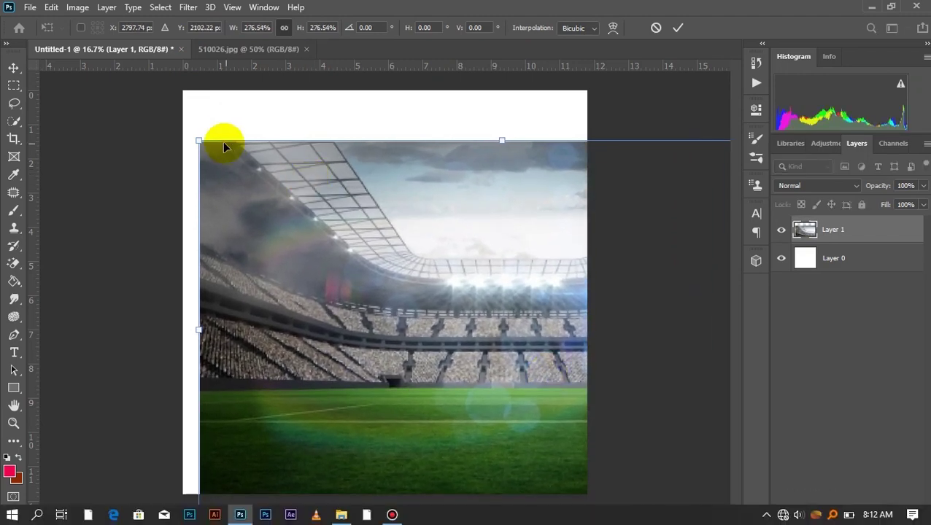
left_click_drag(195, 139, 131, 95)
mouse_move(360, 240)
left_mouse_down()
mouse_move(310, 211)
mouse_move(270, 219)
mouse_move(280, 220)
left_mouse_up()
left_click(677, 29)
left_click(185, 27)
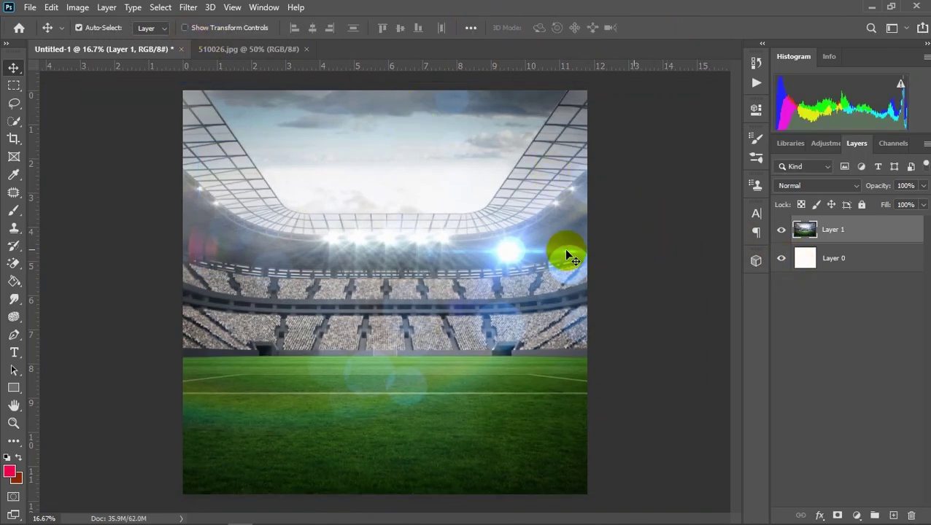
left_click(340, 515)
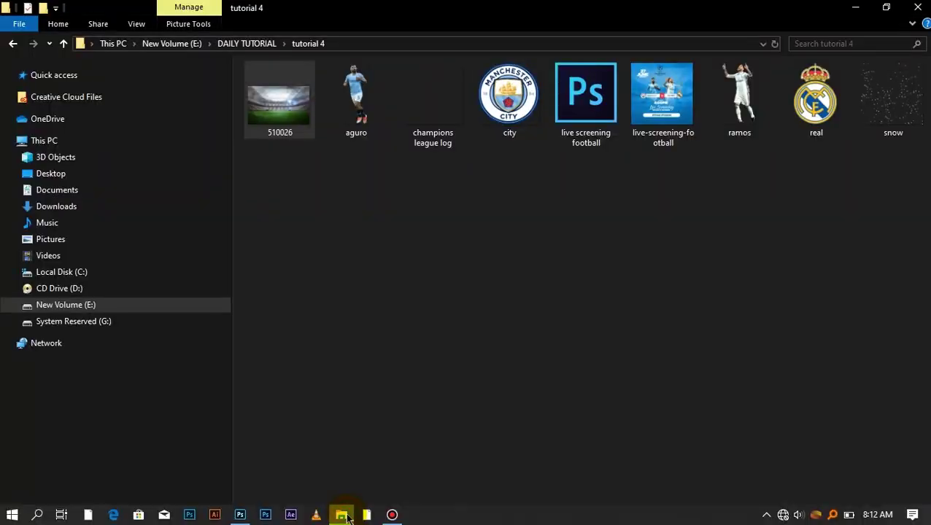
Step: Open the aguro player image in Adobe Photoshop CC through Open with
left_click(337, 103)
left_click(350, 109)
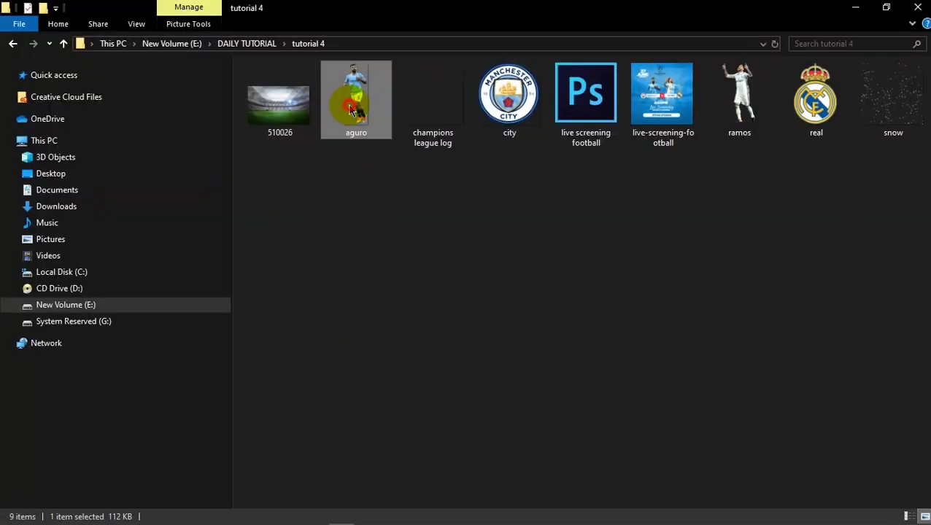
right_click(350, 109)
mouse_move(392, 299)
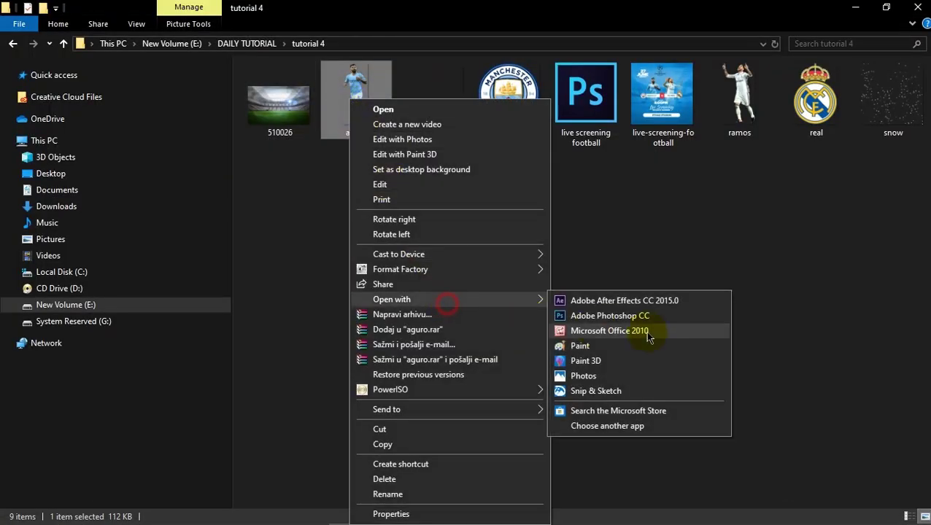
left_click(637, 319)
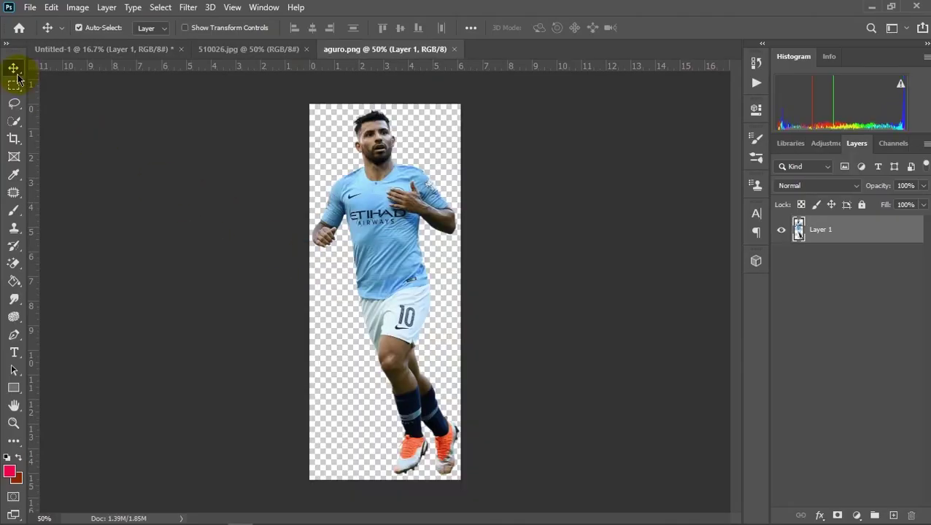
Step: Place the aguro cutout as Layer 2, enlarged and standing left of centre
left_click_drag(392, 242, 116, 55)
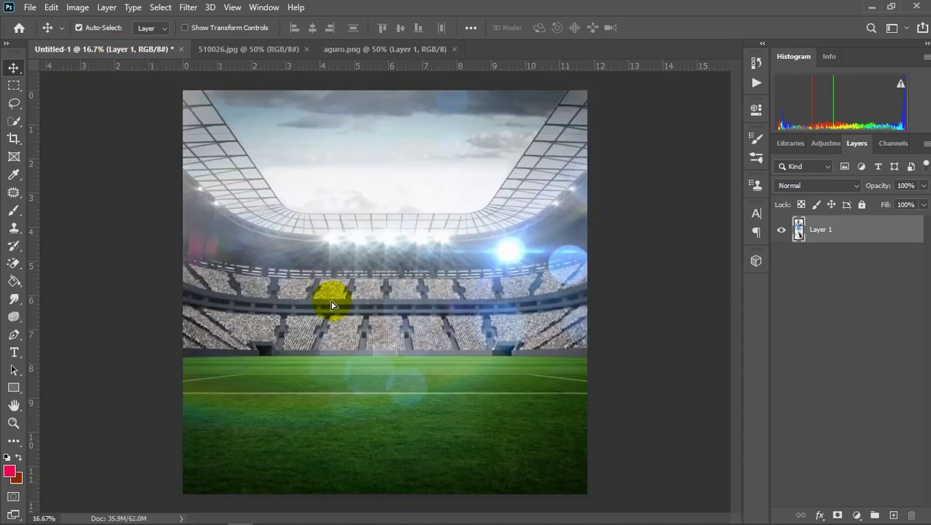
left_click_drag(117, 55, 335, 309)
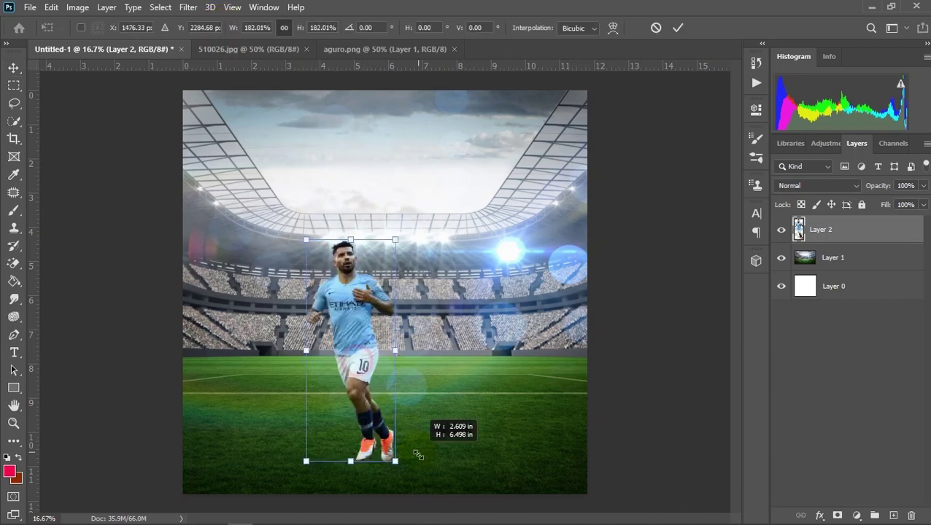
left_click_drag(356, 361, 405, 469)
left_click_drag(358, 424, 304, 393)
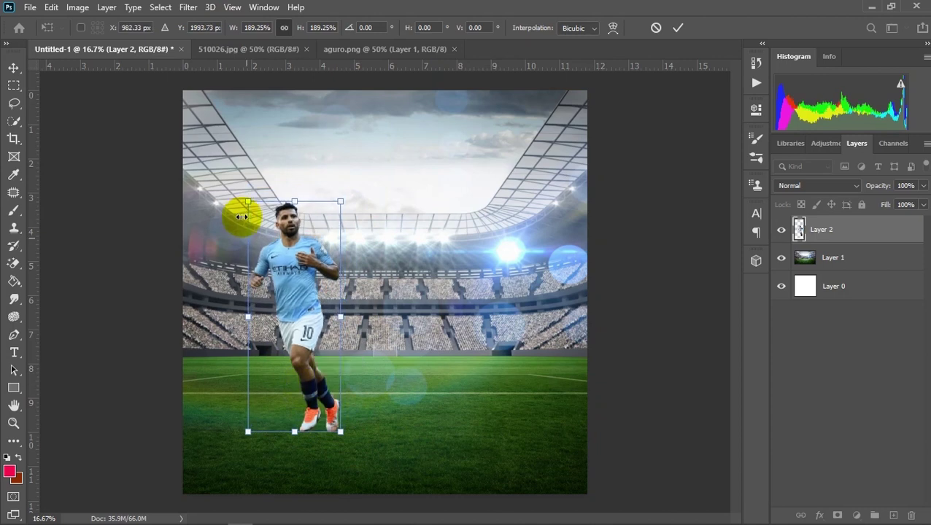
left_click_drag(248, 202, 254, 218)
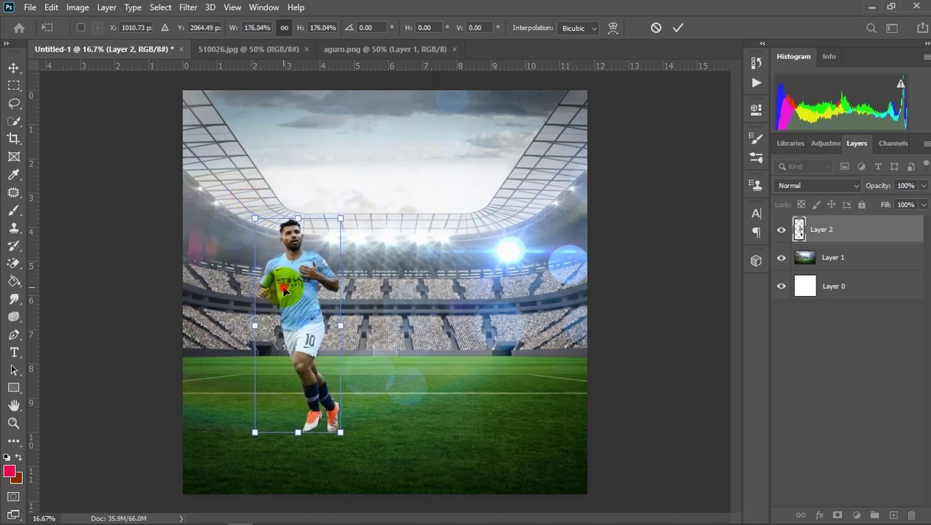
left_click_drag(292, 270, 299, 249)
left_click_drag(337, 197, 342, 188)
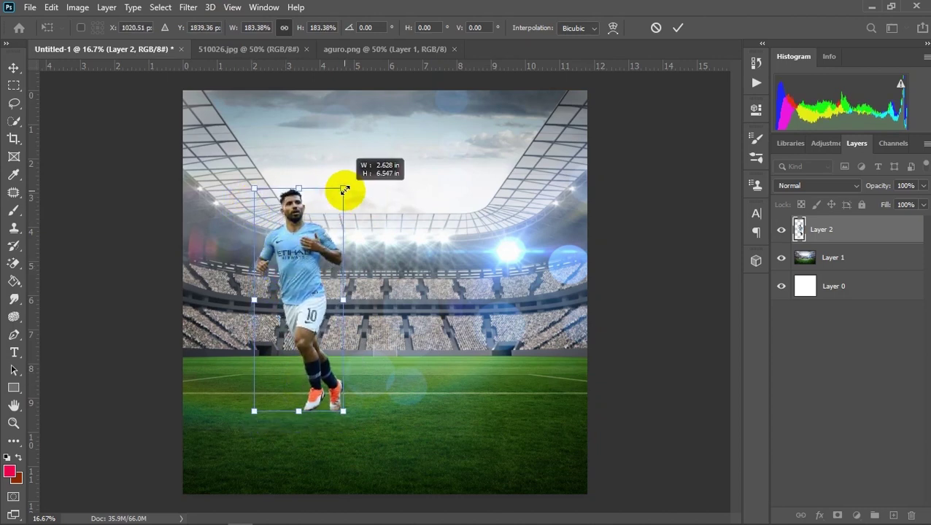
left_click_drag(322, 223, 314, 234)
left_click(680, 27)
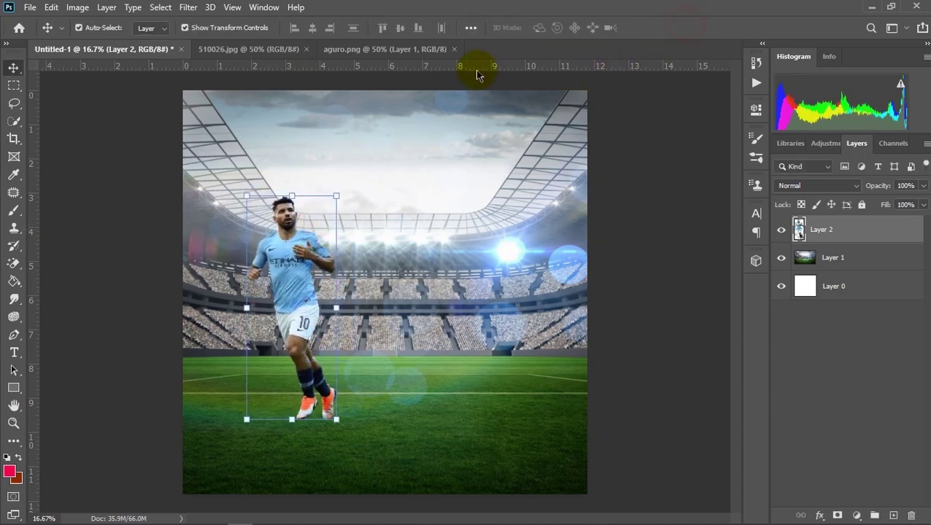
left_click(215, 29)
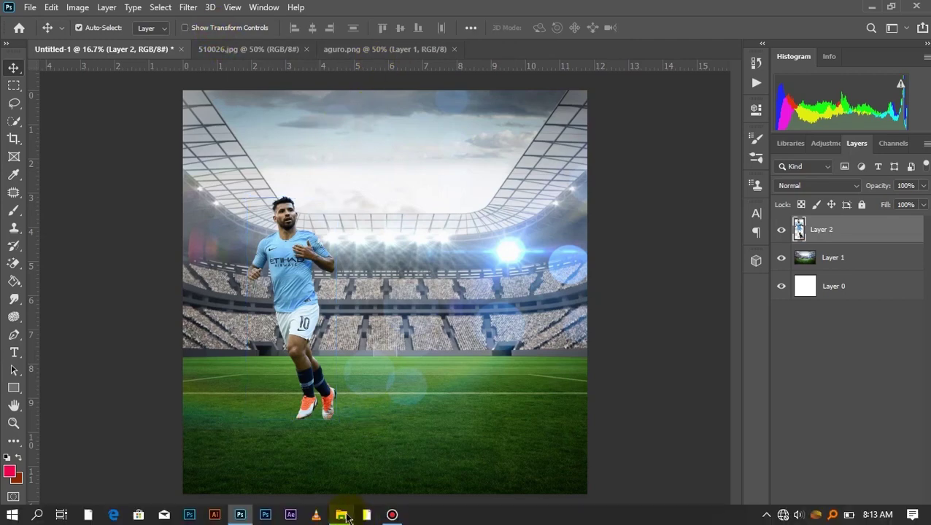
Step: Open the ramos player image in Adobe Photoshop CC through Open with
left_click(342, 515)
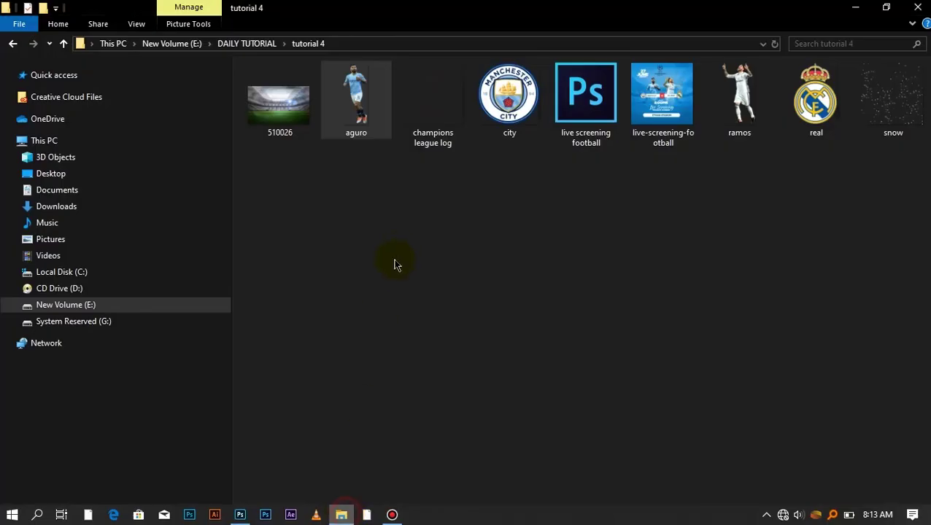
left_click(716, 131)
right_click(716, 132)
mouse_move(758, 299)
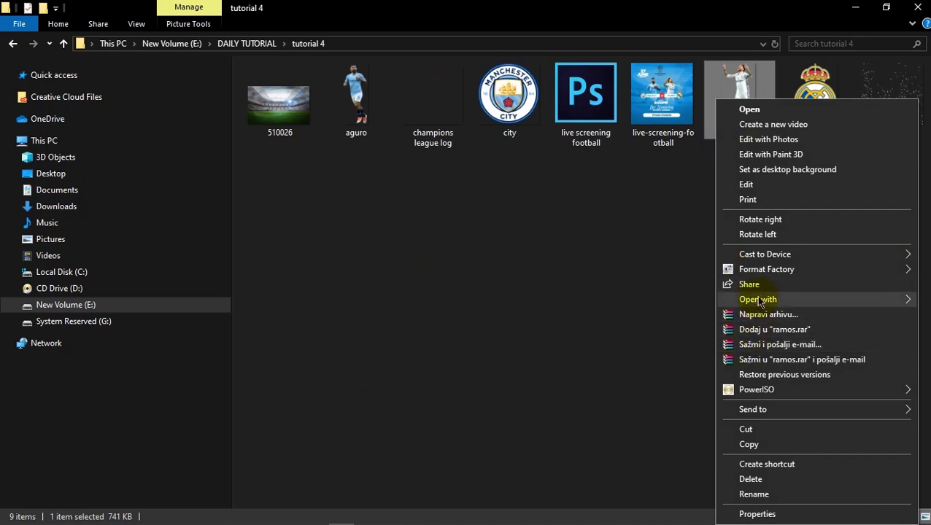
left_click(660, 315)
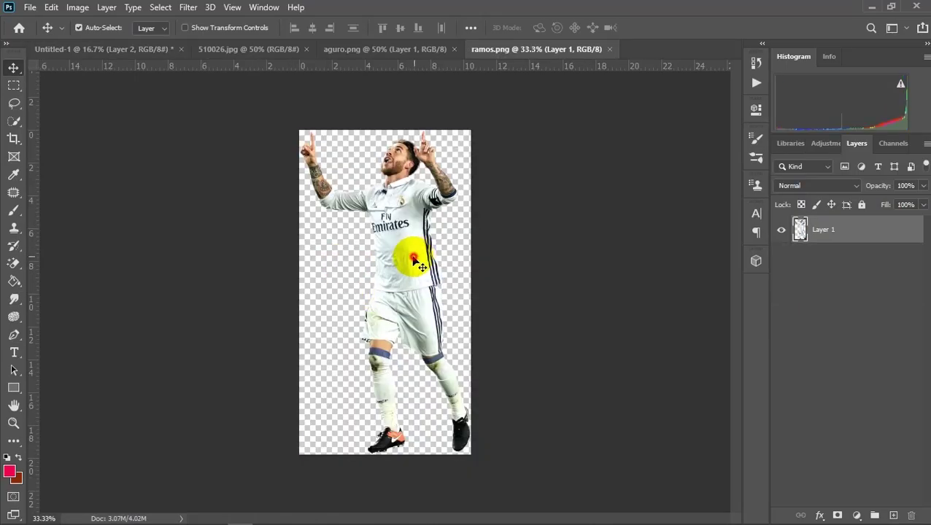
Step: Bring the Ramos cutout into the poster as Layer 3 and add a horizontal guide
left_click_drag(414, 261, 237, 60)
left_click_drag(168, 55, 352, 211)
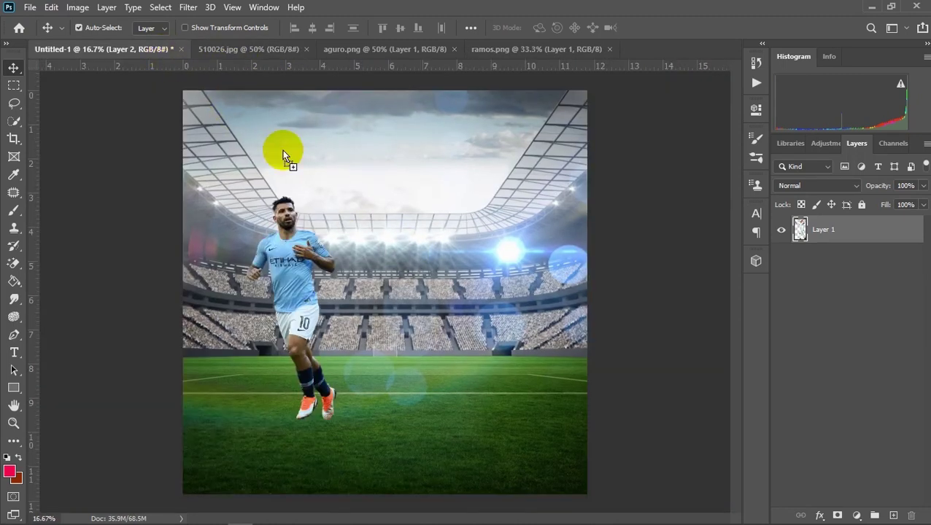
left_click_drag(177, 66, 400, 254)
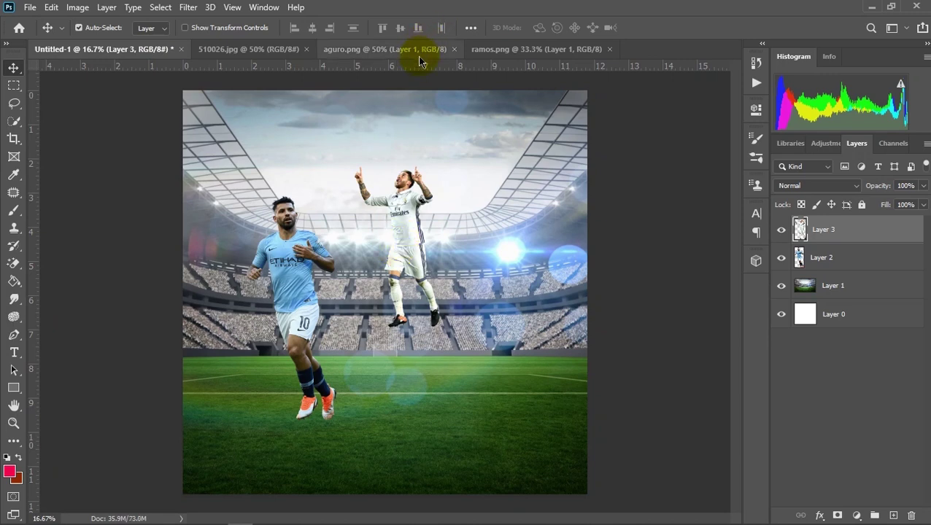
mouse_move(409, 71)
left_mouse_down()
mouse_move(383, 196)
mouse_move(390, 313)
left_mouse_up()
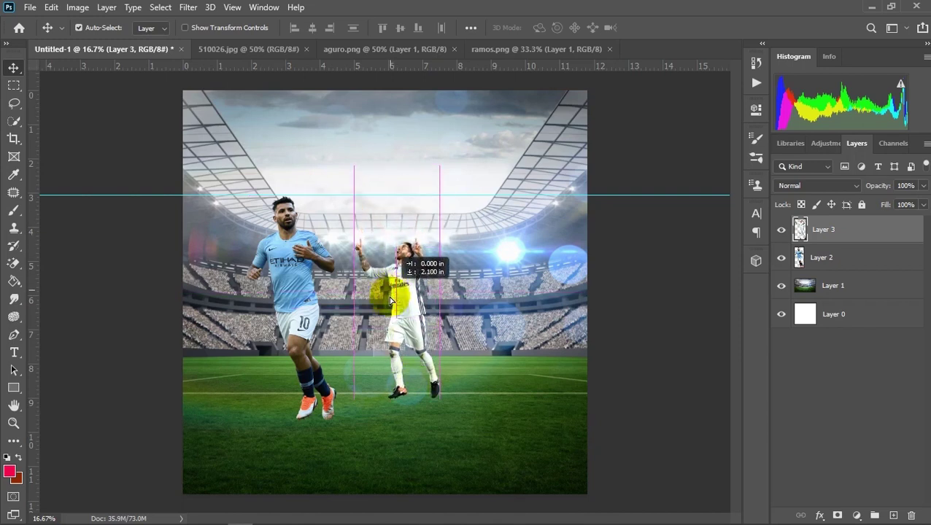
Step: Flip Ramos horizontally, scale him to 143.21% and place him right of Agüero
key("ctrl+t")
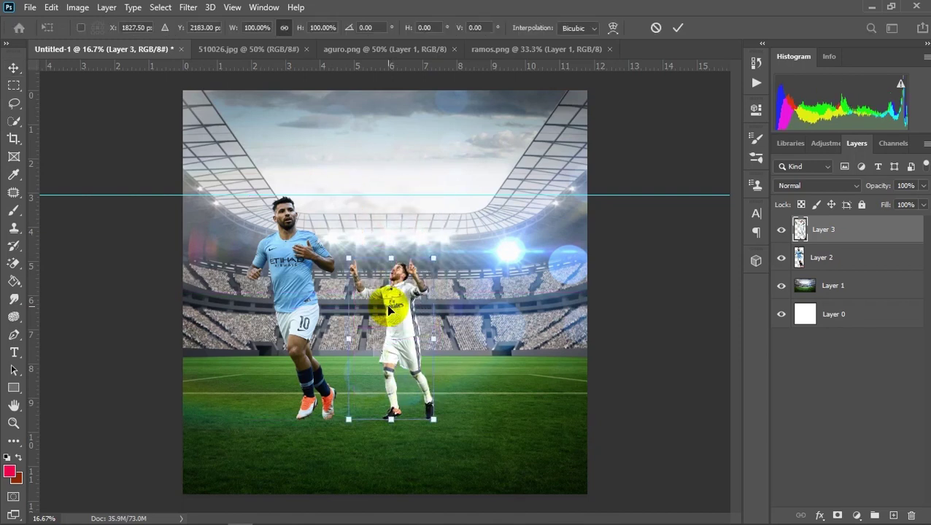
right_click(398, 323)
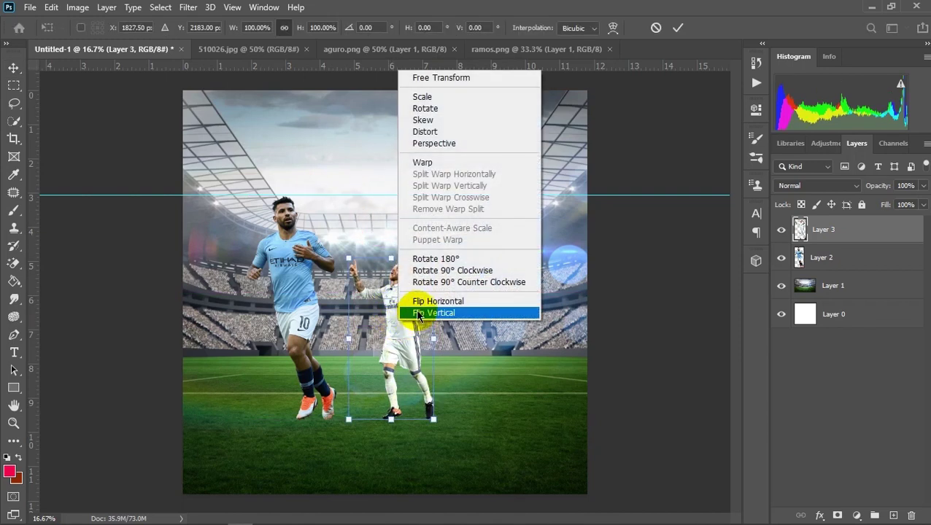
left_click(403, 337)
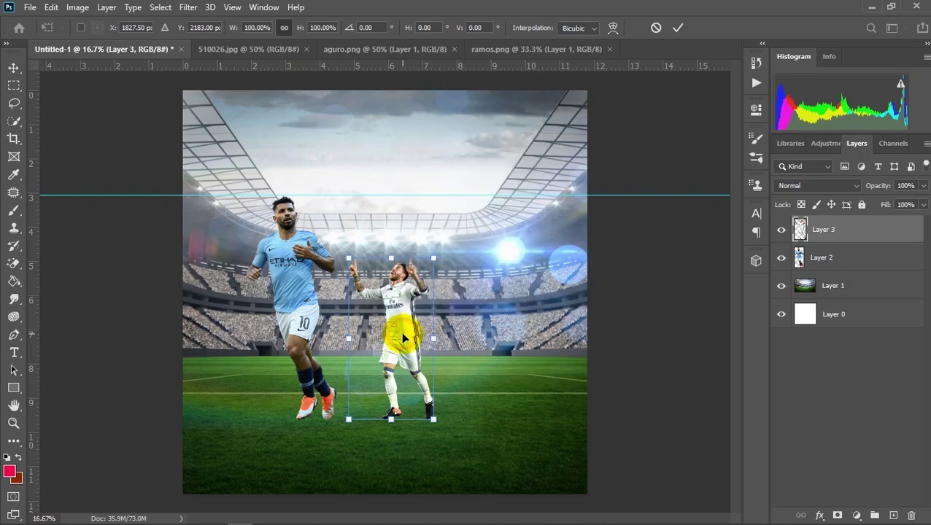
right_click(409, 324)
left_click(433, 307)
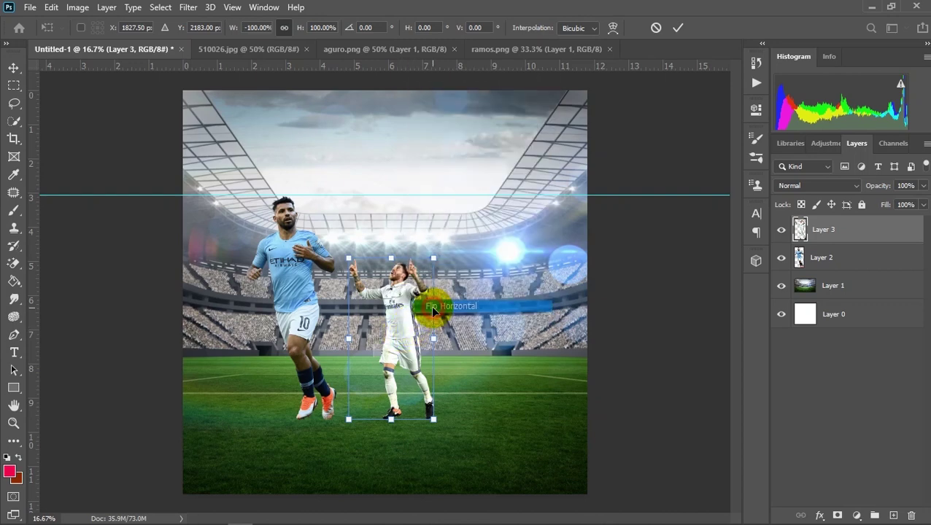
left_click_drag(432, 258, 483, 207)
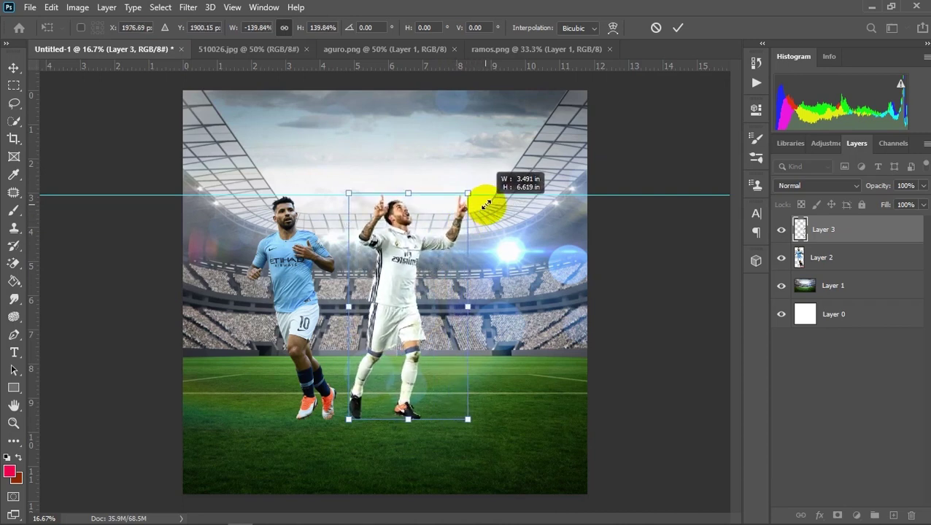
left_click_drag(483, 207, 490, 199)
left_click_drag(415, 243, 430, 250)
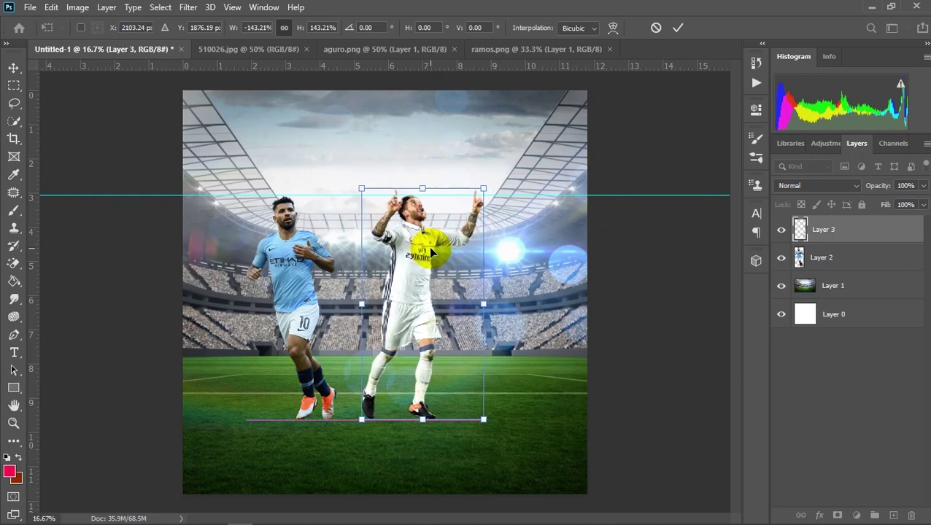
left_click(678, 29)
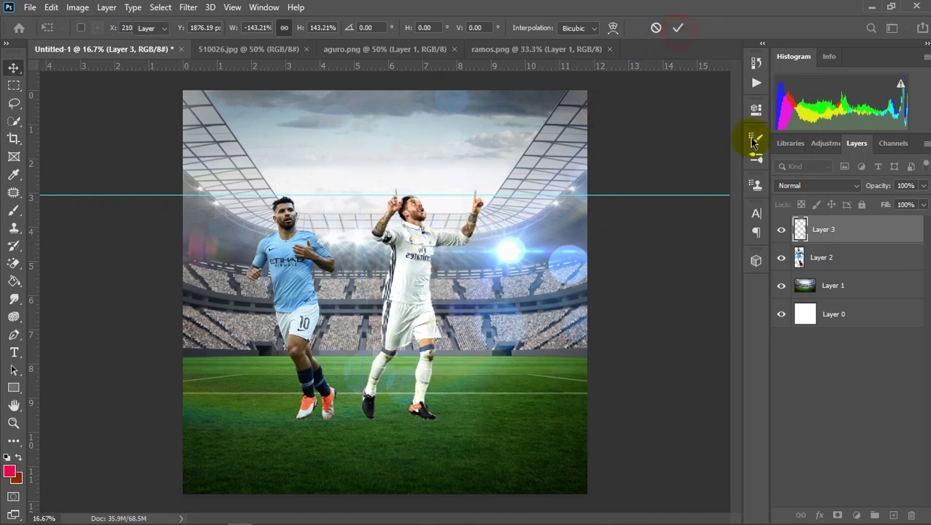
Step: Rotate Agüero about 6.66° clockwise and move him slightly right
left_click(845, 264)
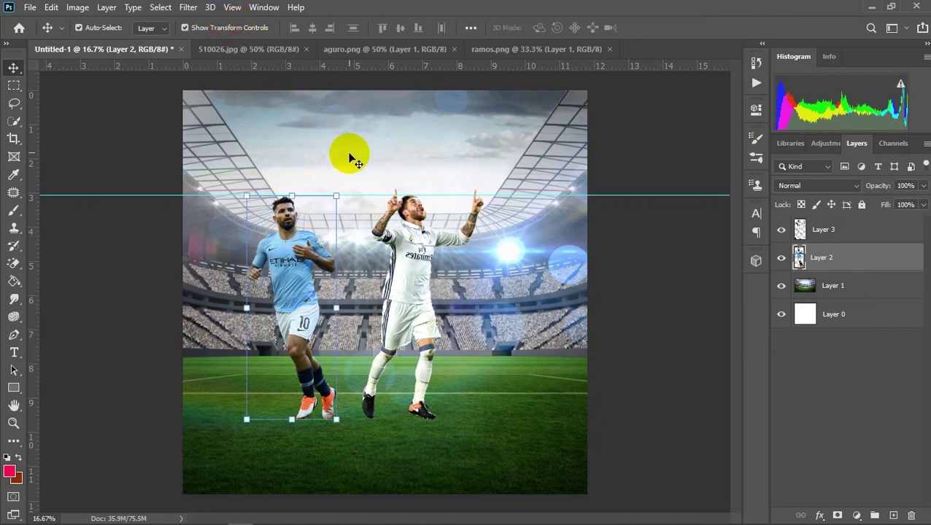
left_click_drag(350, 184, 363, 194)
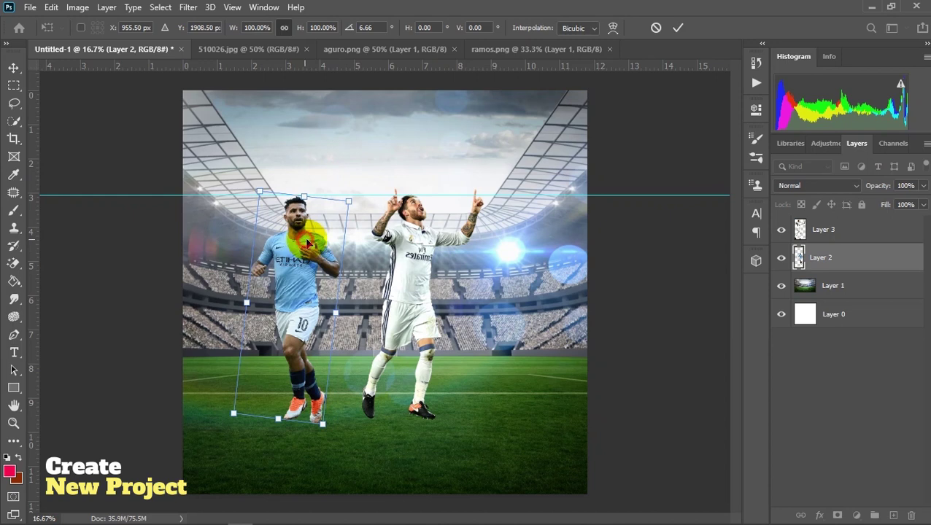
left_click_drag(308, 243, 316, 243)
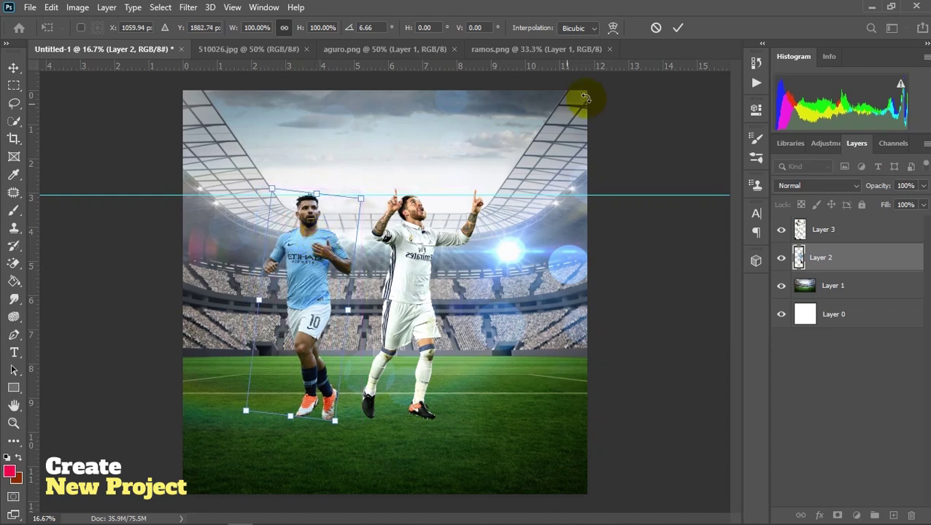
left_click(680, 29)
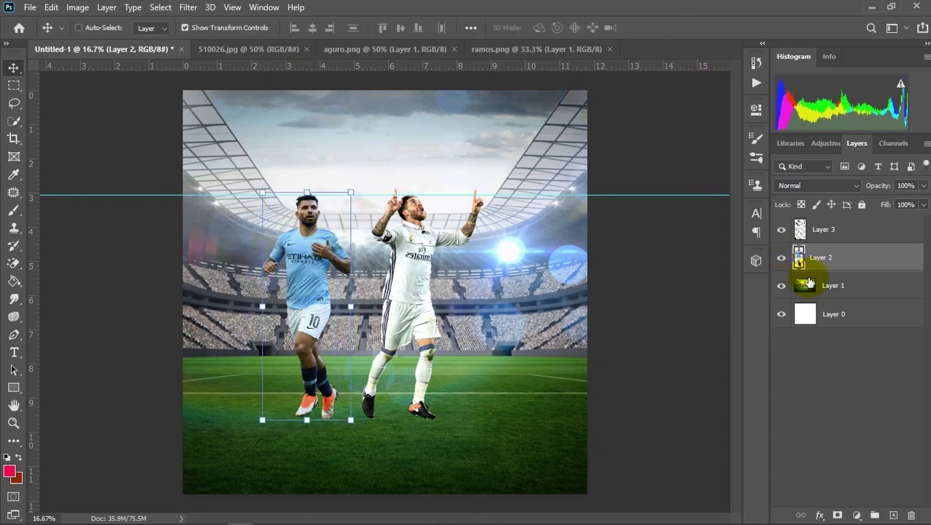
Step: Move both player layers together toward the poster centre
left_click(823, 231, "ctrl")
left_click_drag(419, 250, 436, 260)
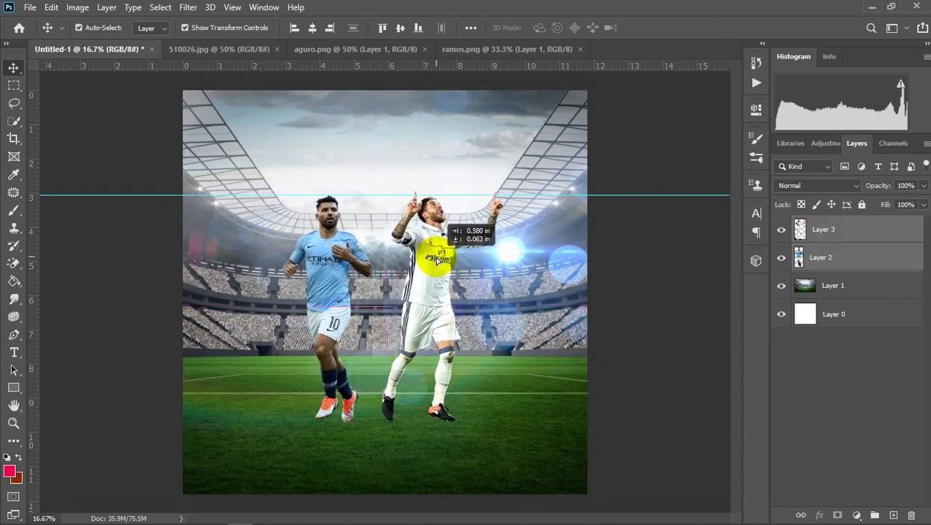
mouse_move(436, 260)
left_mouse_down()
mouse_move(430, 255)
mouse_move(445, 242)
left_mouse_up()
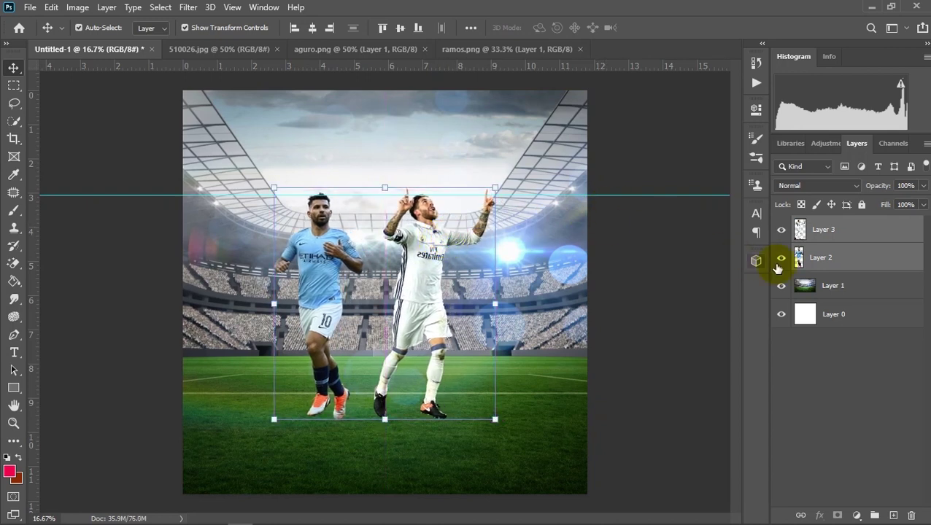
left_click(829, 261)
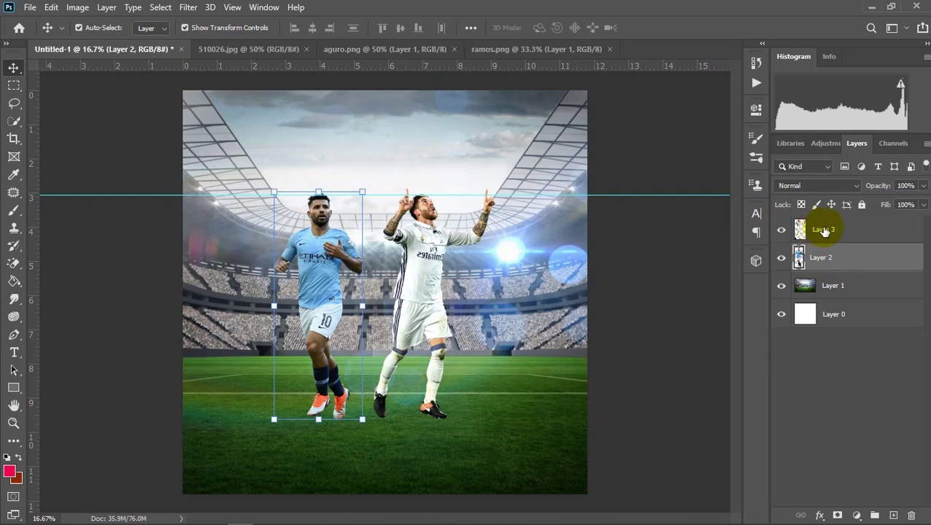
left_click(832, 230)
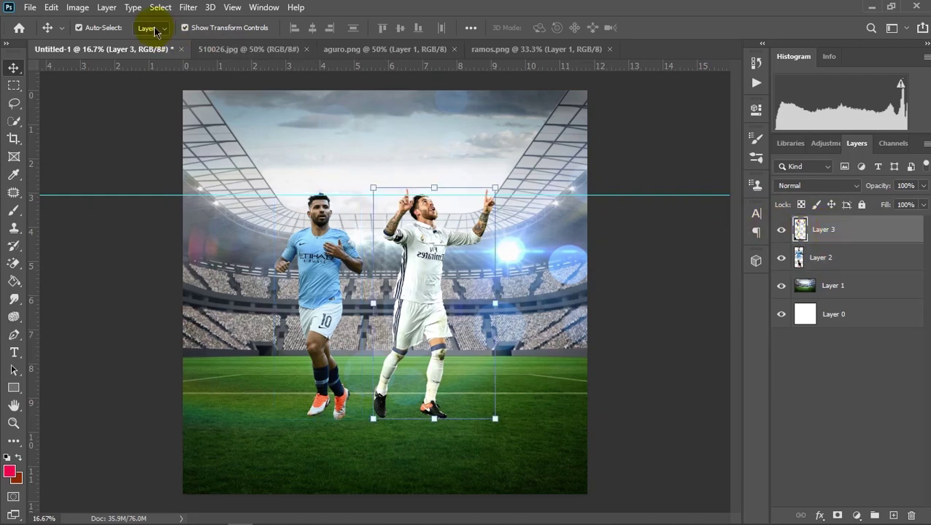
Step: Apply a Vibrance adjustment of +33 to the Ramos layer
left_click(89, 7)
mouse_move(99, 42)
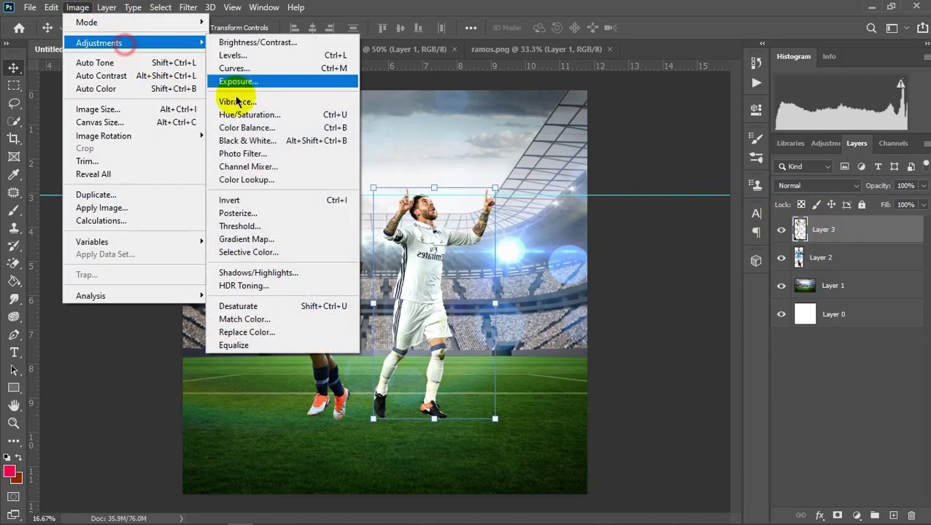
left_click(252, 105)
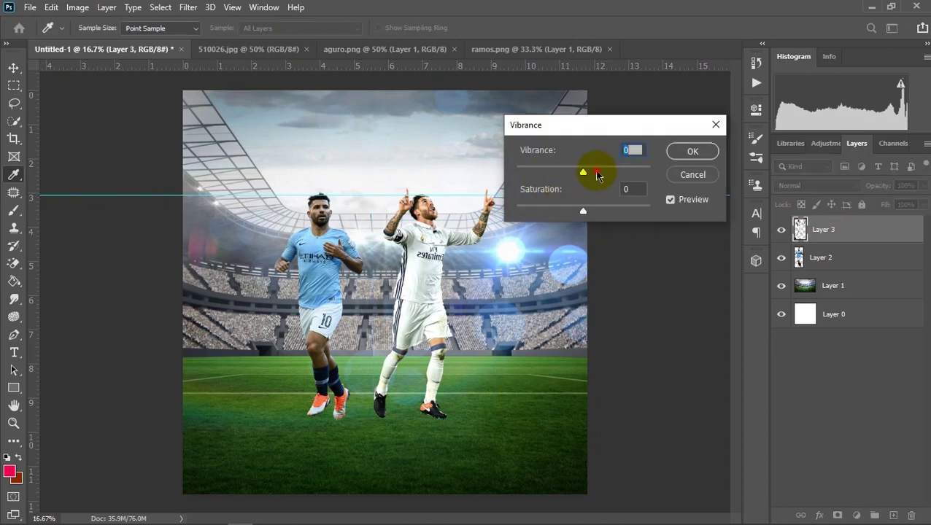
left_click(691, 151)
key("v")
Step: Apply a Vibrance adjustment of +52 to the Agüero layer
left_click(821, 258)
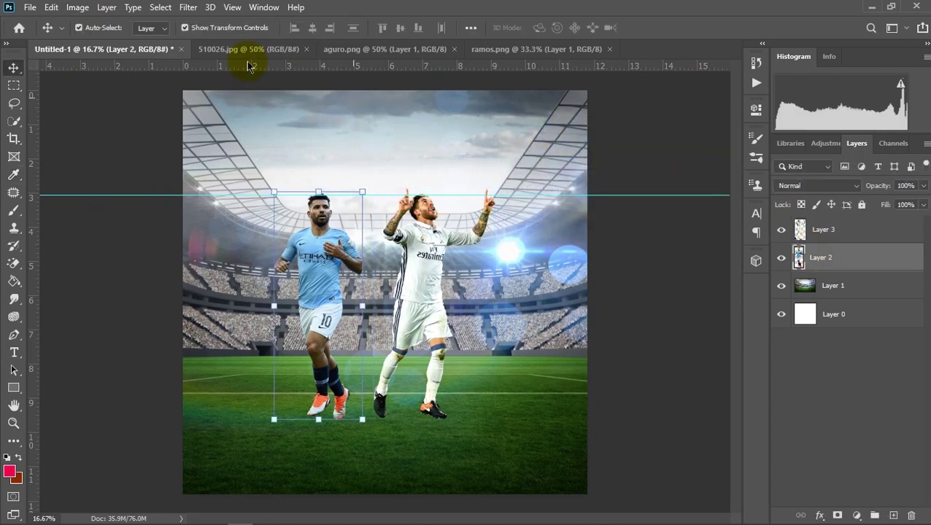
left_click(89, 9)
mouse_move(98, 43)
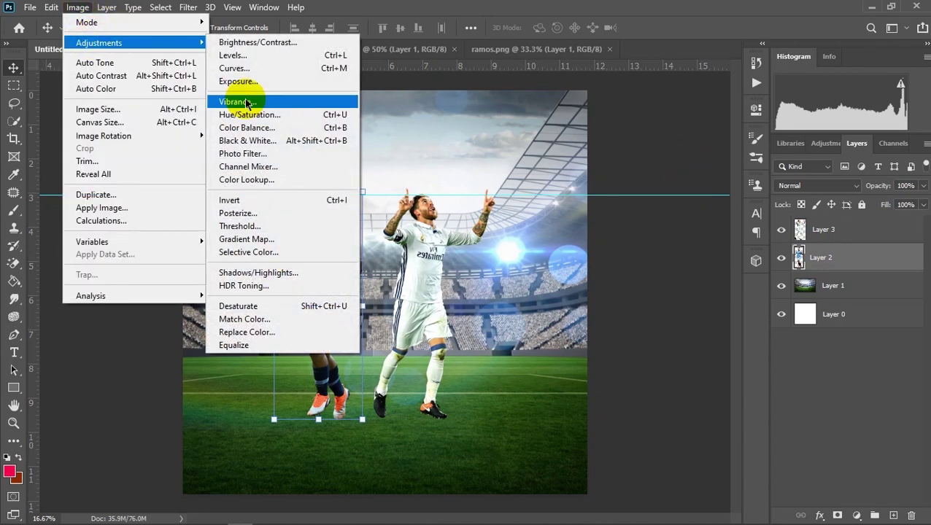
left_click(247, 104)
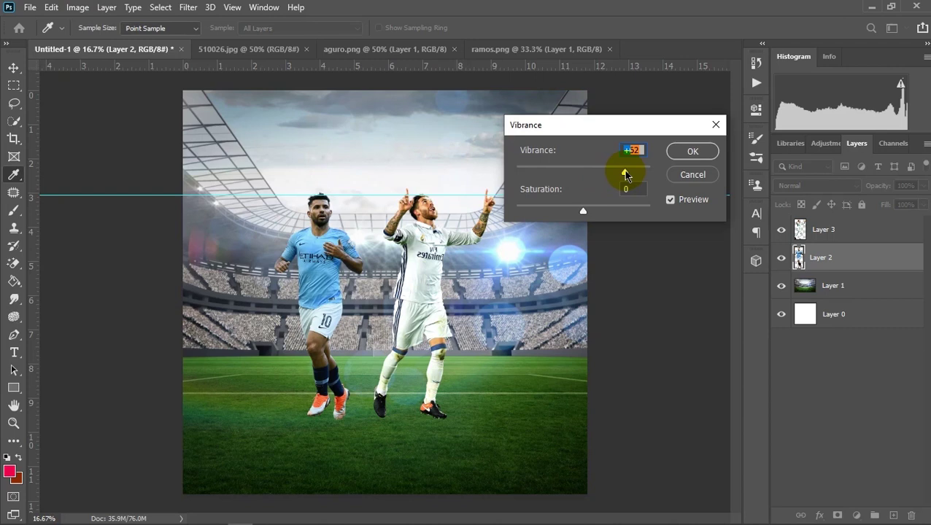
left_click(711, 151)
key("v")
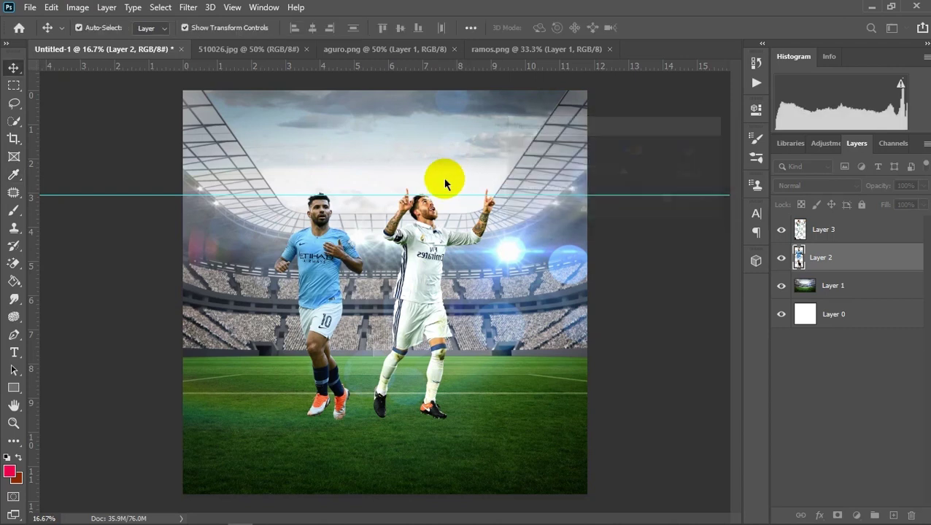
left_click(645, 305)
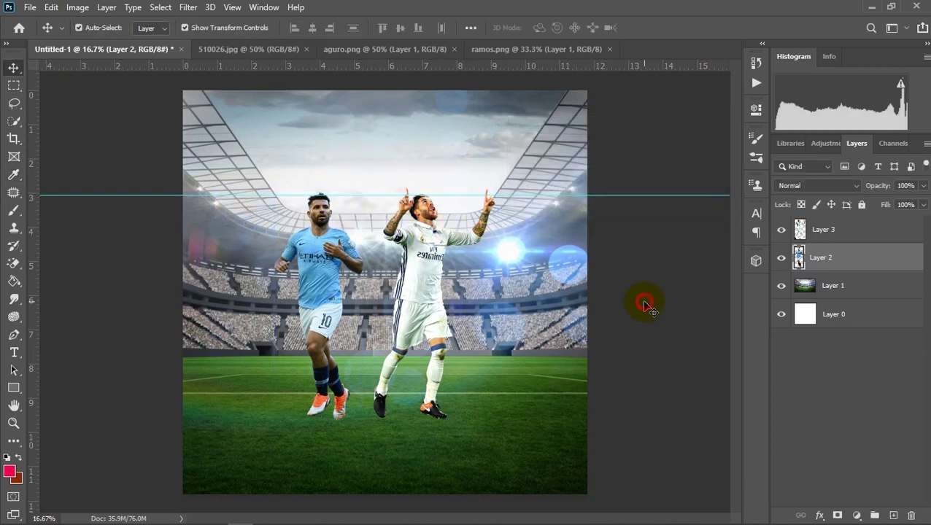
Step: Add a layer mask to Layer 0 and adjust the Layers panel thumbnail options
left_click(843, 313)
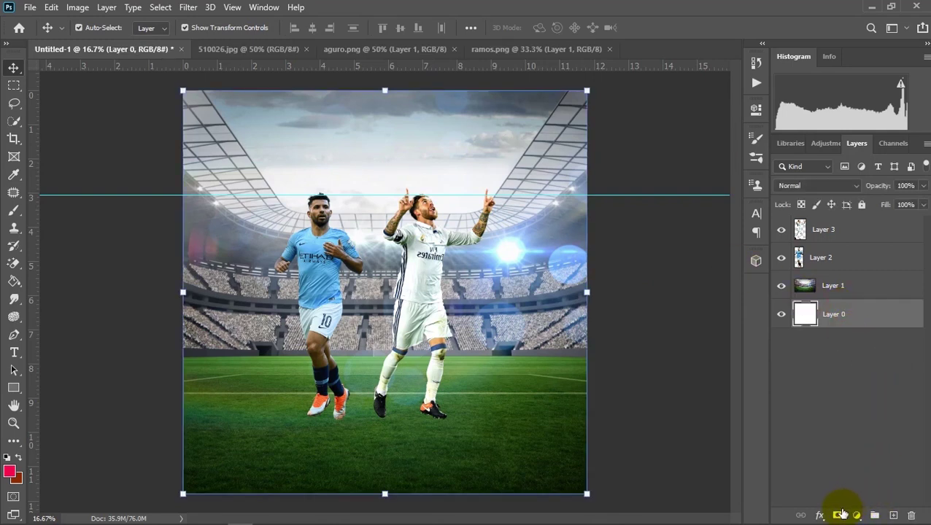
left_click(839, 515)
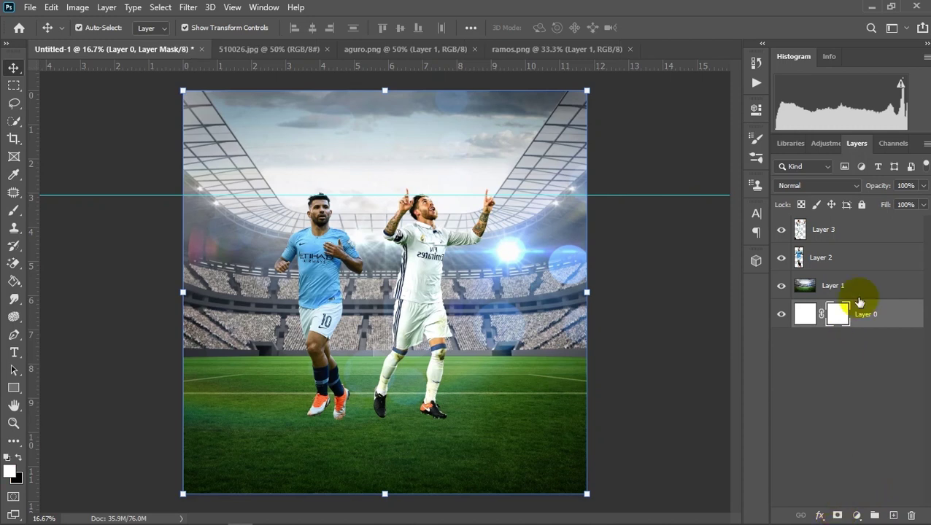
left_click(805, 313)
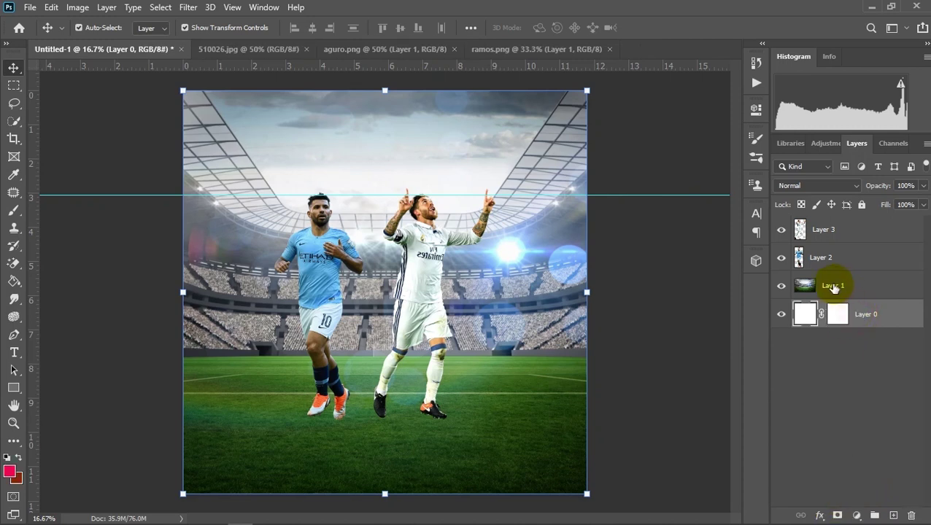
right_click(862, 389)
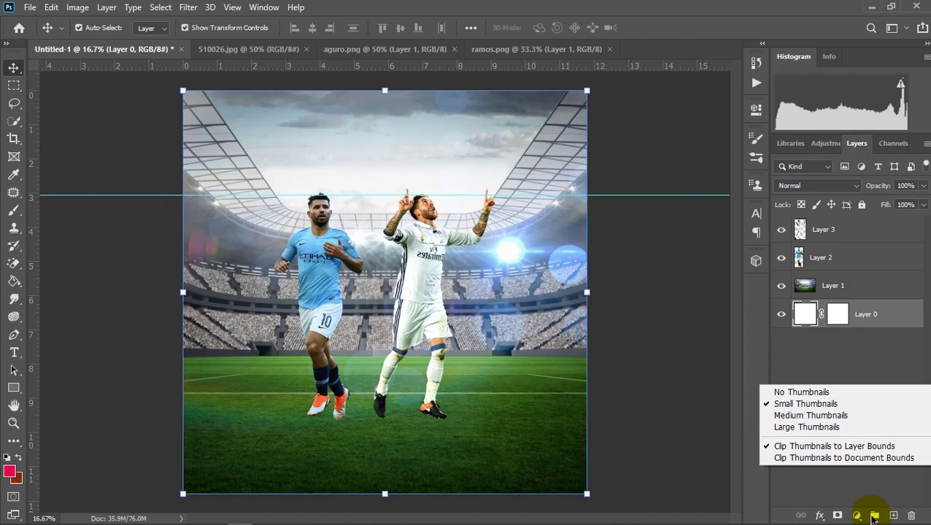
left_click(865, 516)
left_click(863, 517)
left_click(769, 459)
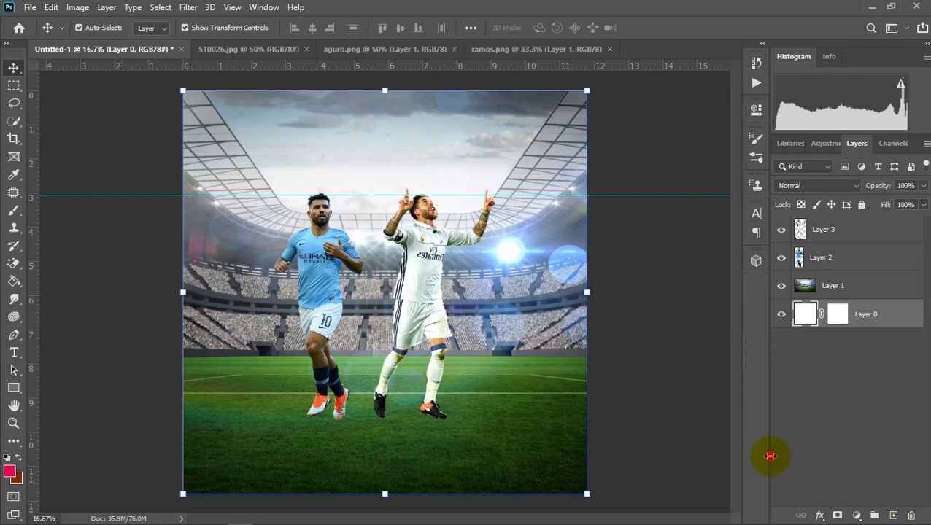
Step: Create an empty Layer 4 above Layer 0 and hide the stadium photo
left_click(107, 7)
mouse_move(168, 25)
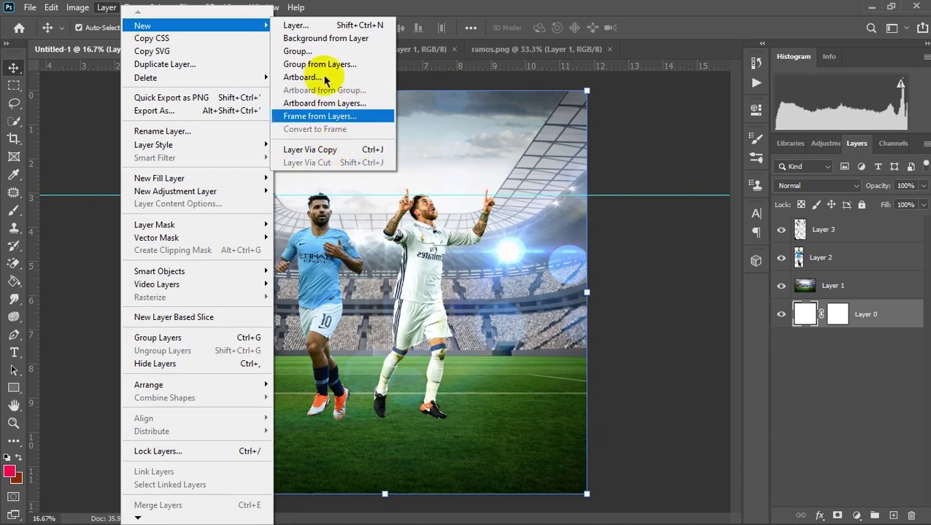
left_click(300, 25)
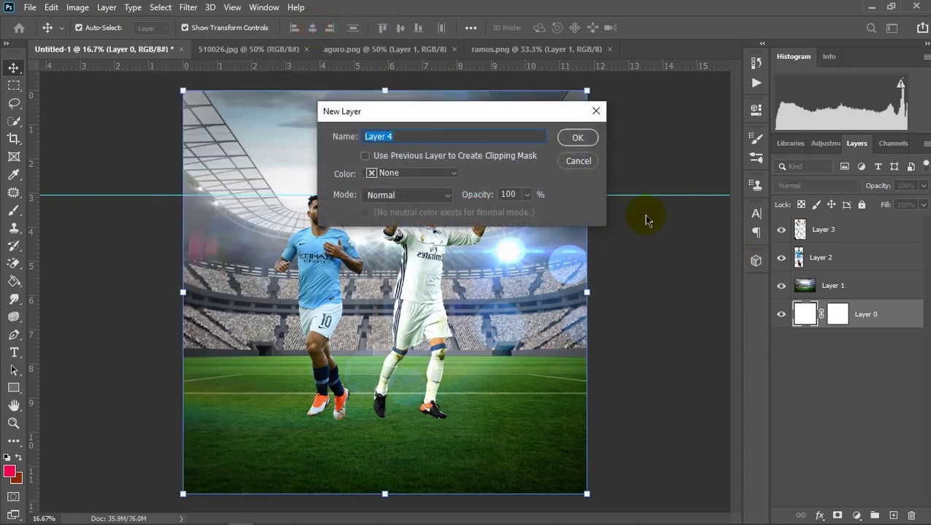
left_click(580, 141)
left_click(831, 310)
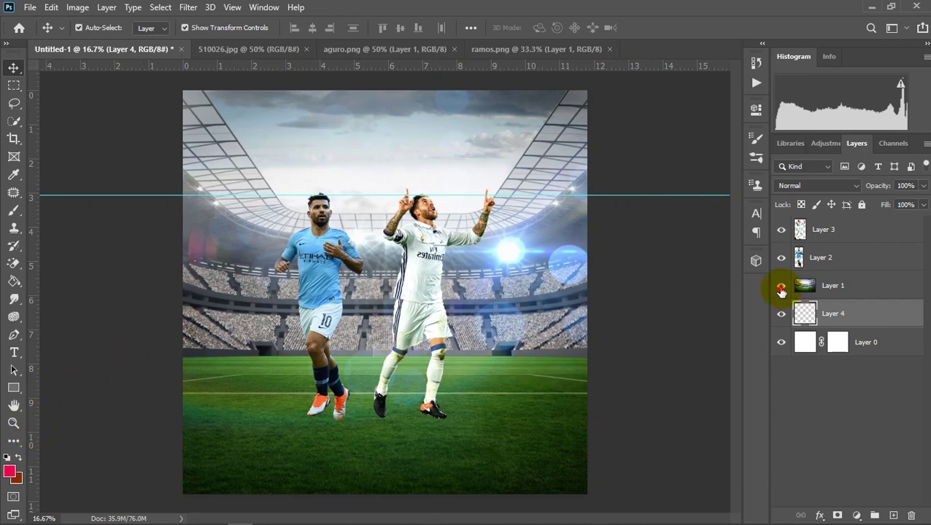
left_click(782, 287)
left_click(781, 285)
Step: Set the foreground colour to a deep blue #0065a7 sampled from Agüero's jersey
left_click(10, 472)
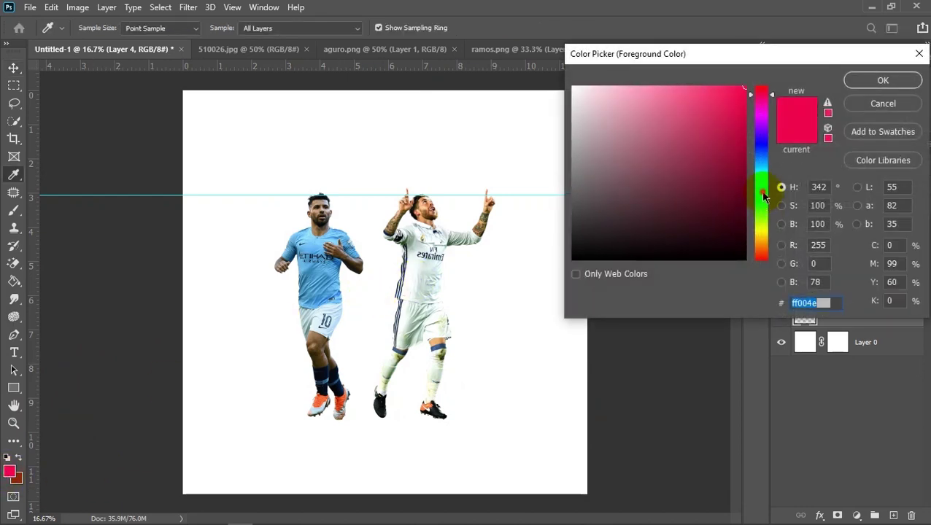
left_click_drag(763, 195, 761, 151)
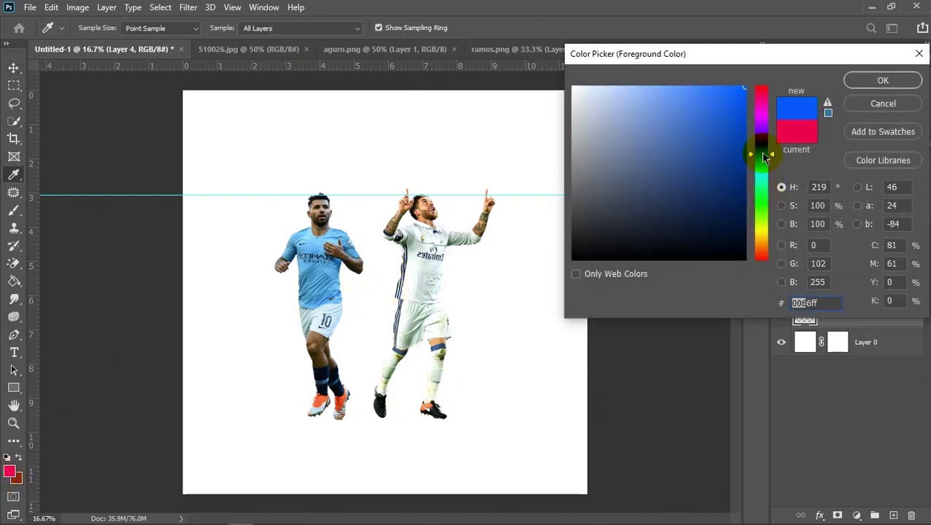
left_click(336, 271)
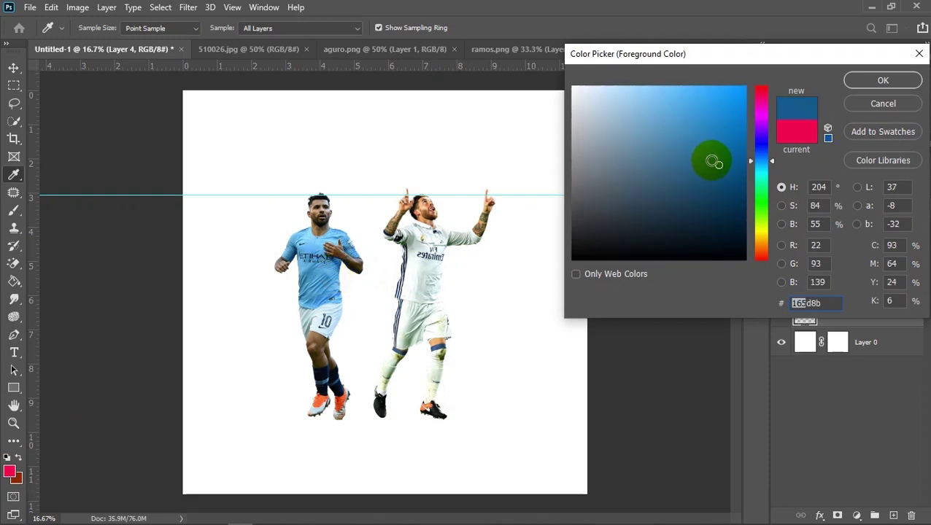
mouse_move(714, 162)
left_mouse_down()
mouse_move(748, 168)
mouse_move(744, 145)
left_mouse_up()
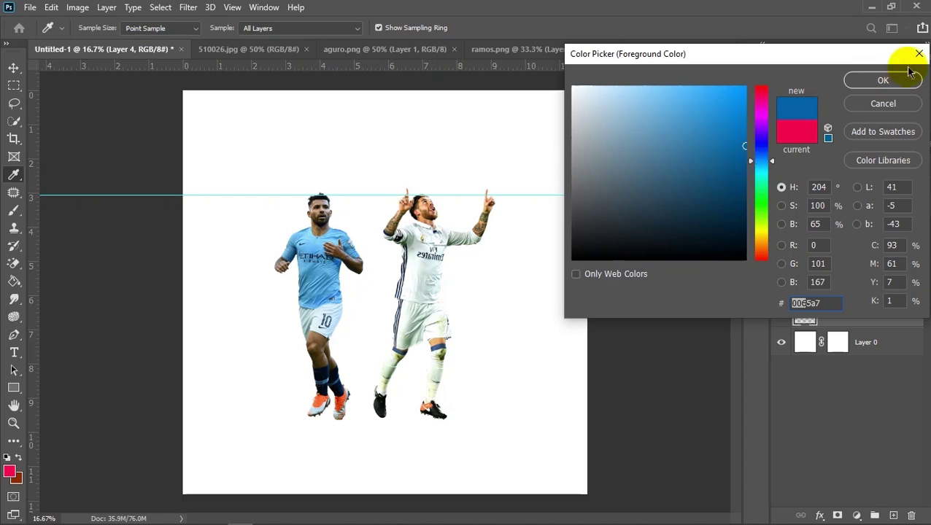
left_click(883, 80)
key("v")
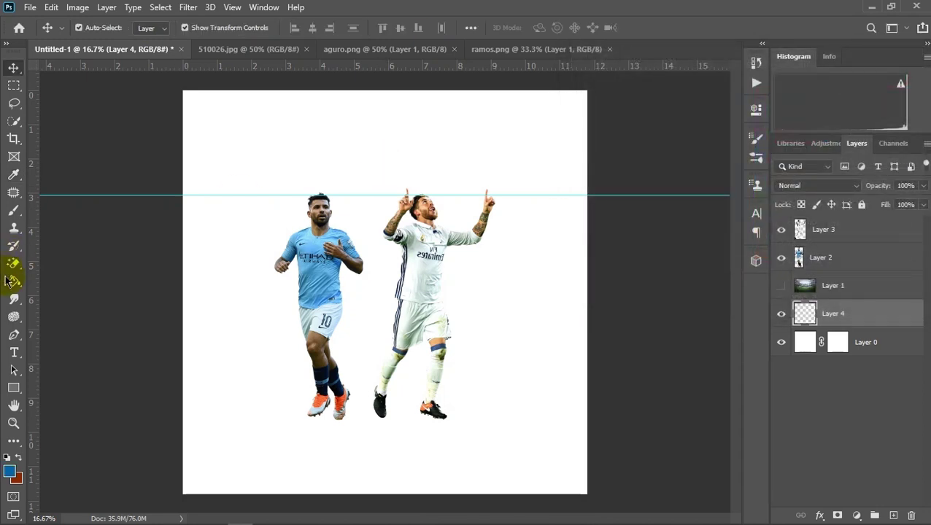
Step: Fill Layer 4 with the blue and make the stadium photo visible again
left_click(10, 281)
left_click(393, 133)
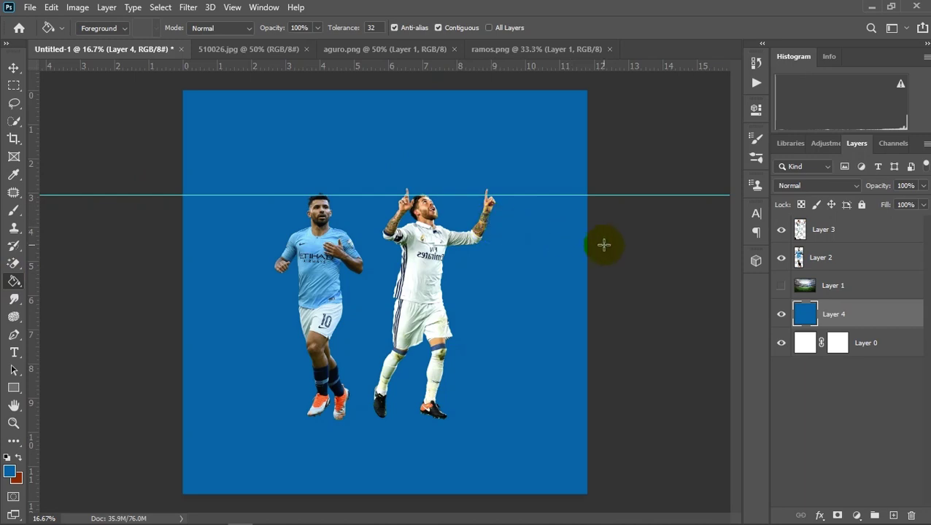
left_click(779, 291)
left_click(779, 290)
left_click(779, 290)
left_click(779, 290)
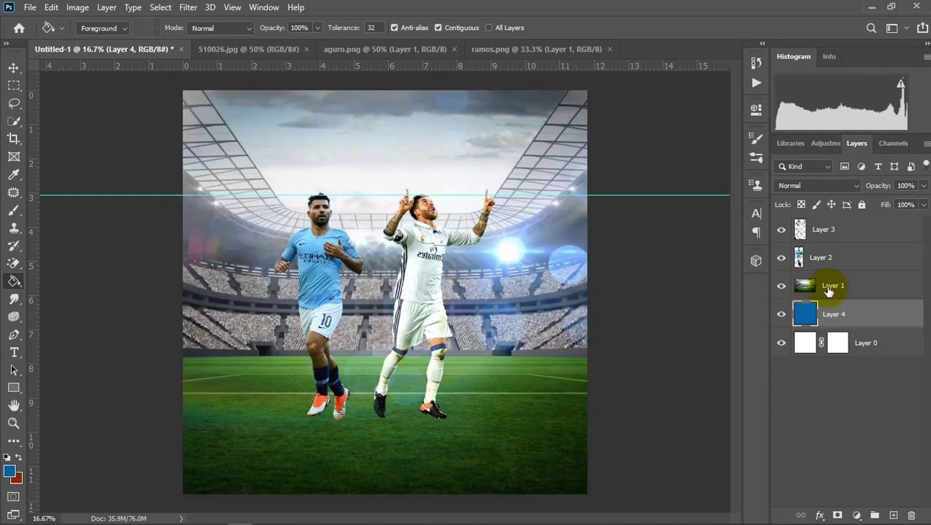
Step: Set the stadium photo, Layer 1, to Luminosity blend mode at about 50% opacity
left_click(829, 290)
right_click(833, 291)
left_click(839, 292)
left_click(803, 187)
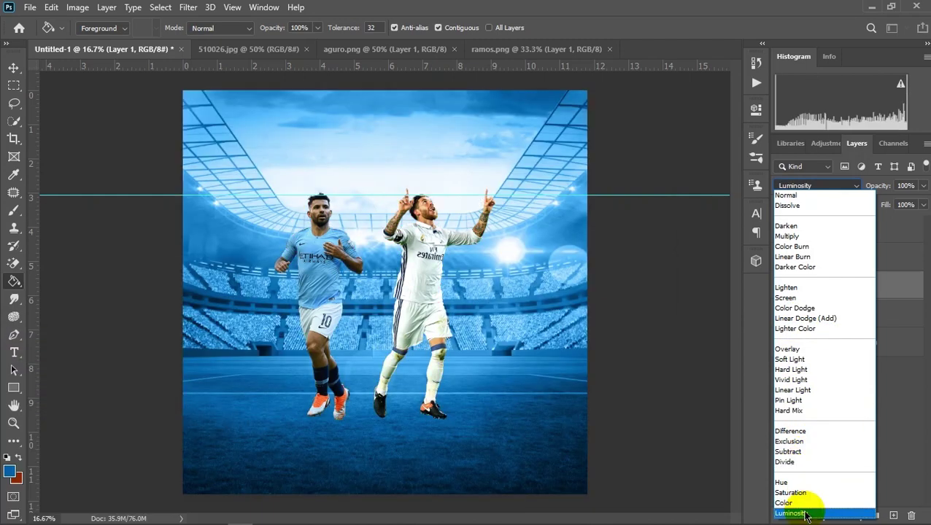
left_click(803, 514)
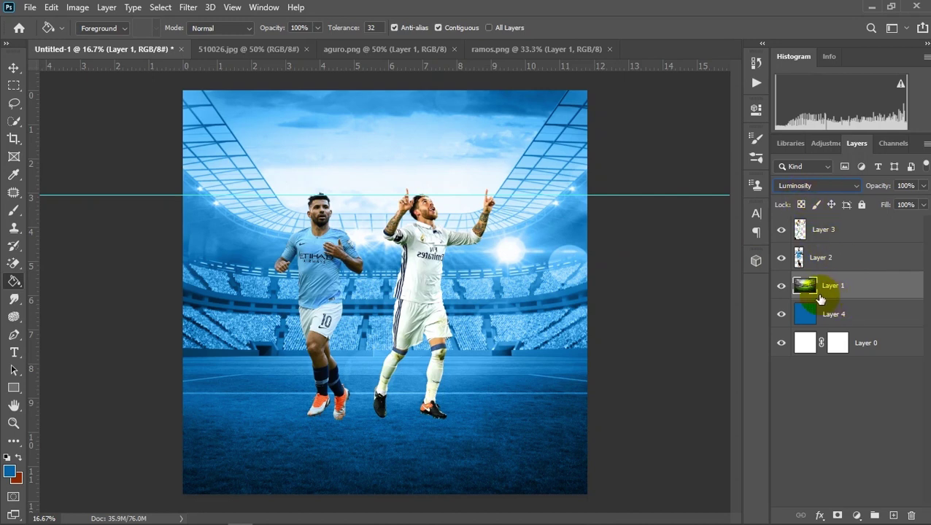
left_click(923, 186)
left_click(888, 201)
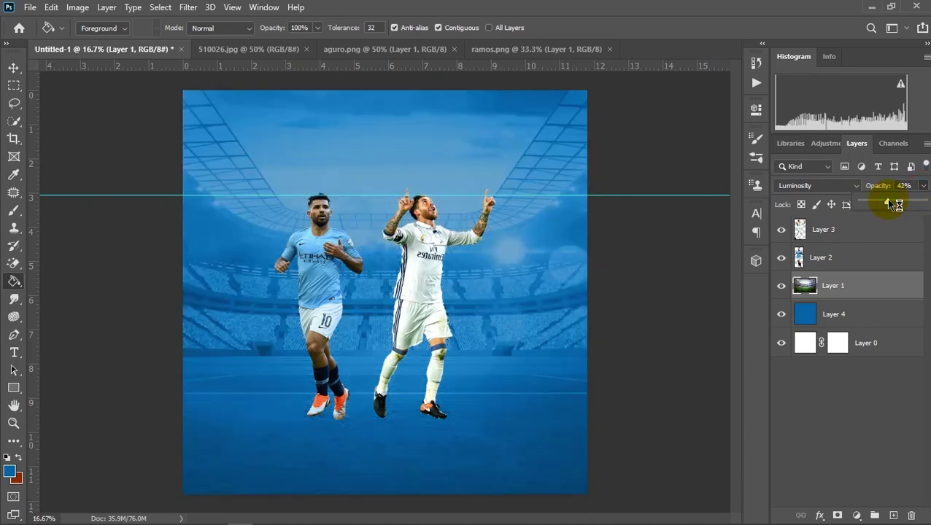
left_click_drag(896, 204, 897, 203)
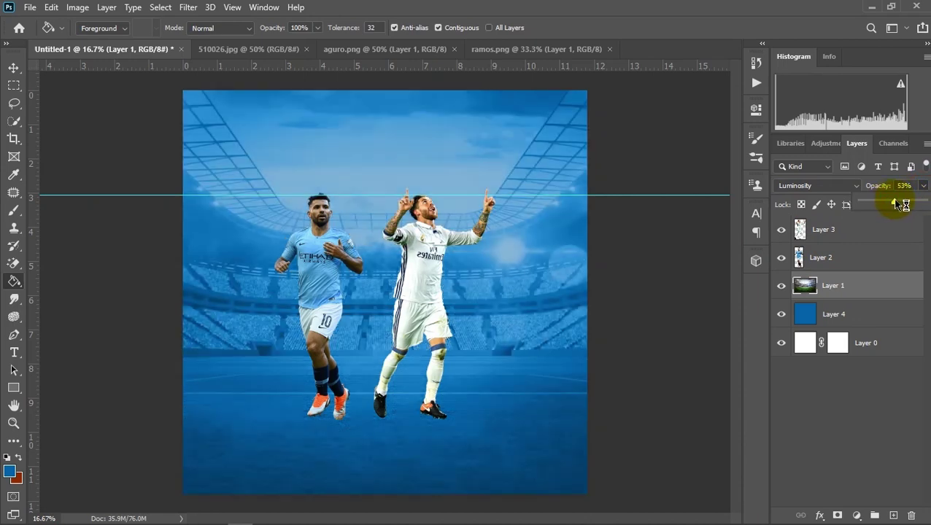
left_click_drag(894, 204, 890, 203)
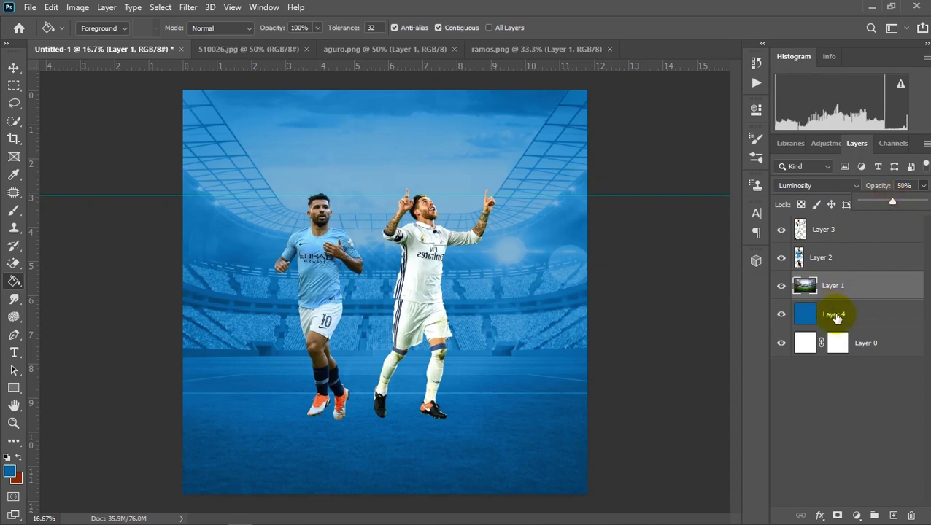
left_click(845, 315)
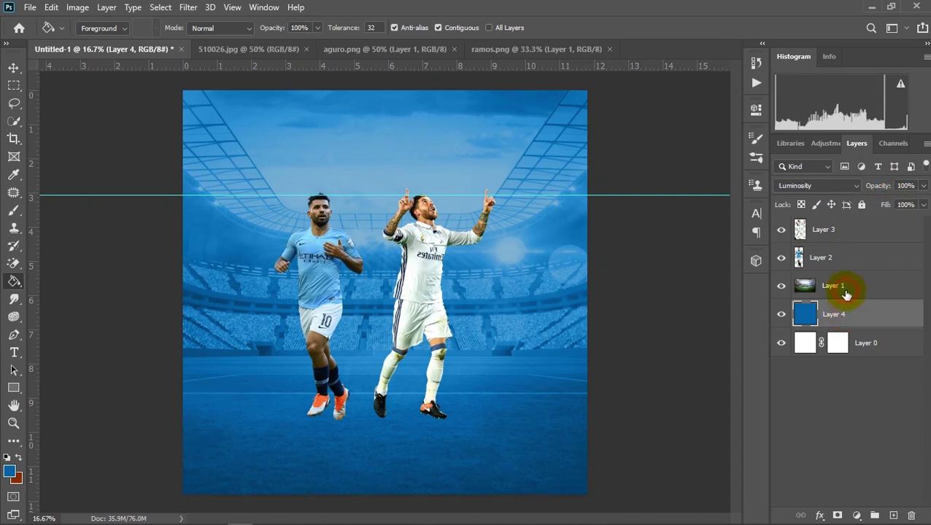
Step: Merge the blue Layer 4 and the stadium Layer 1 into one layer
left_click(846, 294, "ctrl")
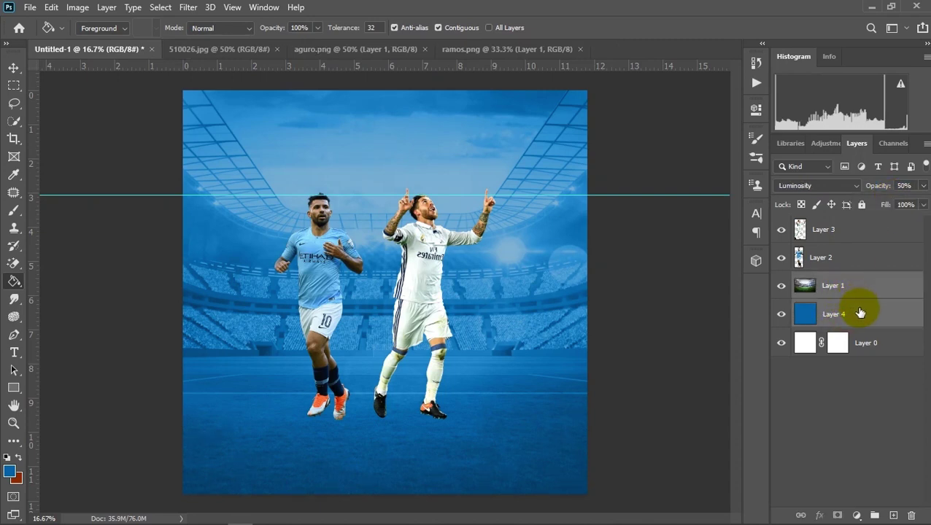
right_click(870, 311)
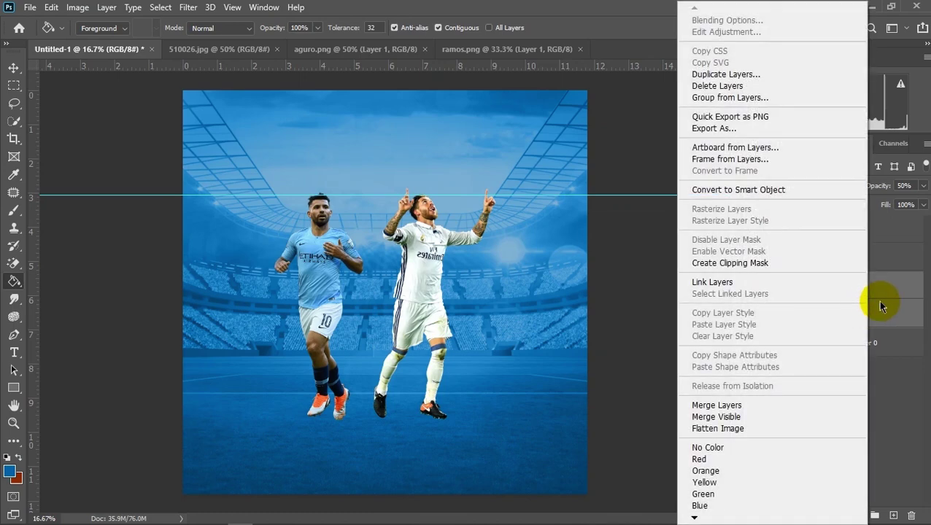
left_click(796, 407)
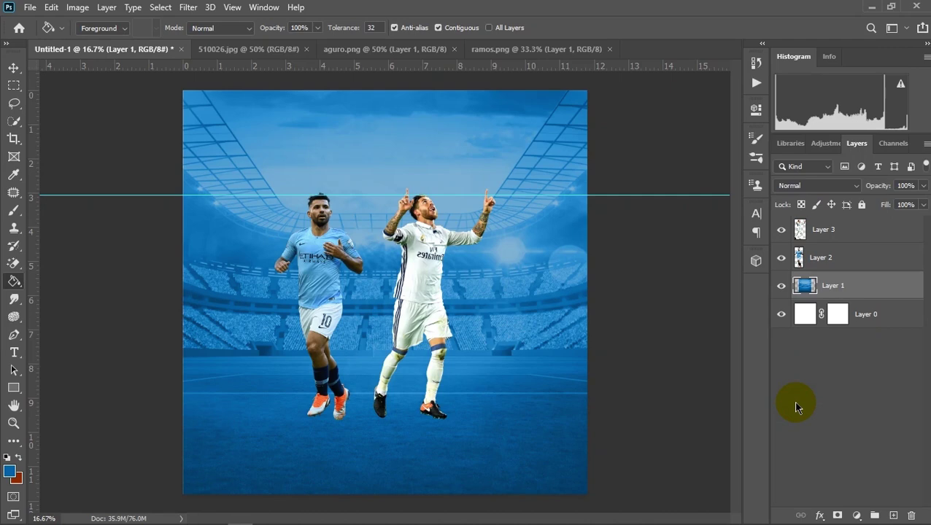
Step: Duplicate the merged Layer 1 and move the copy above both player layers
right_click(864, 282)
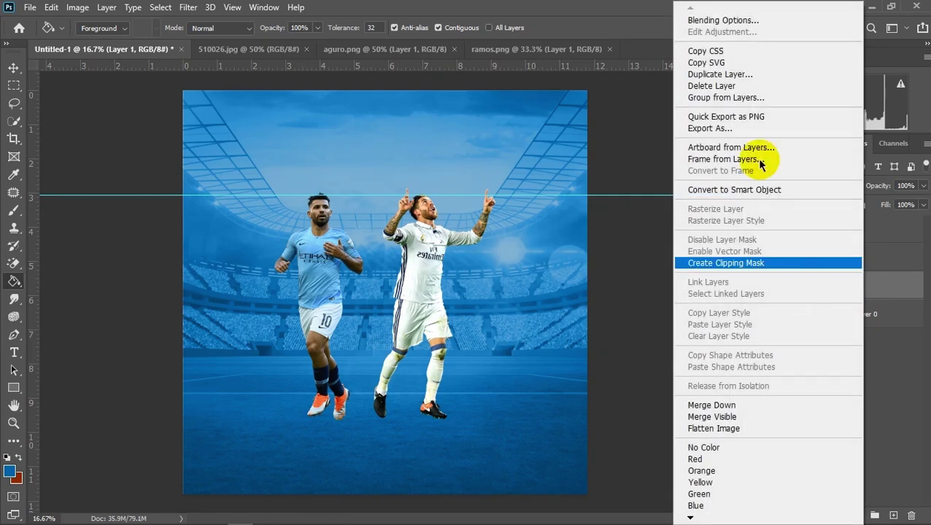
left_click(786, 86)
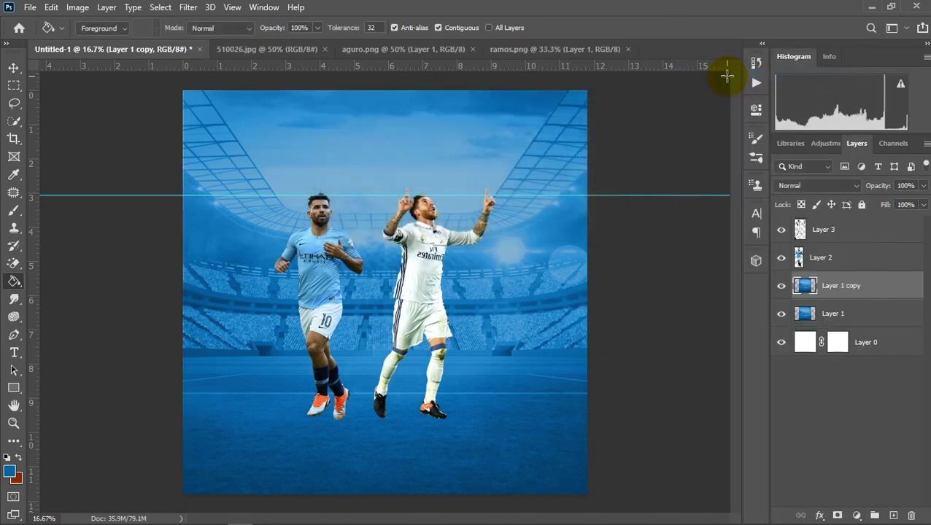
left_click_drag(851, 286, 845, 216)
left_click(380, 145)
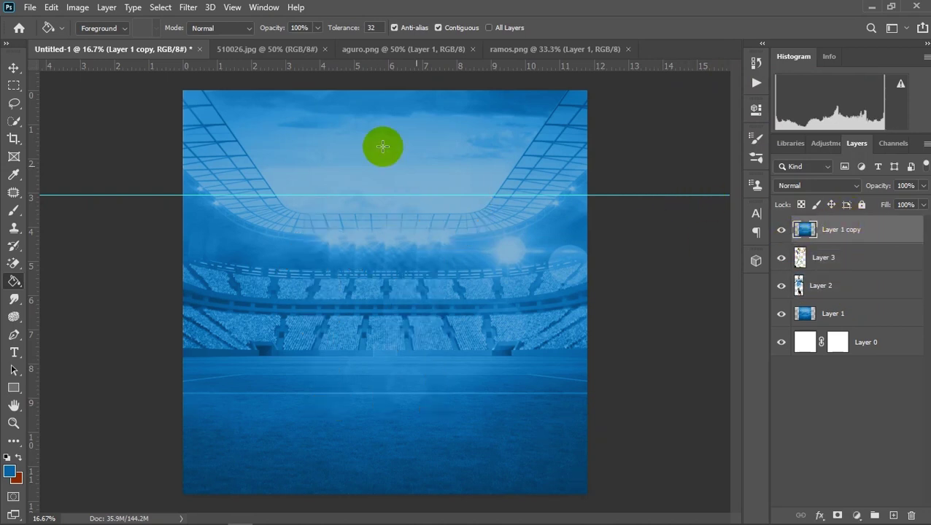
left_click(16, 263)
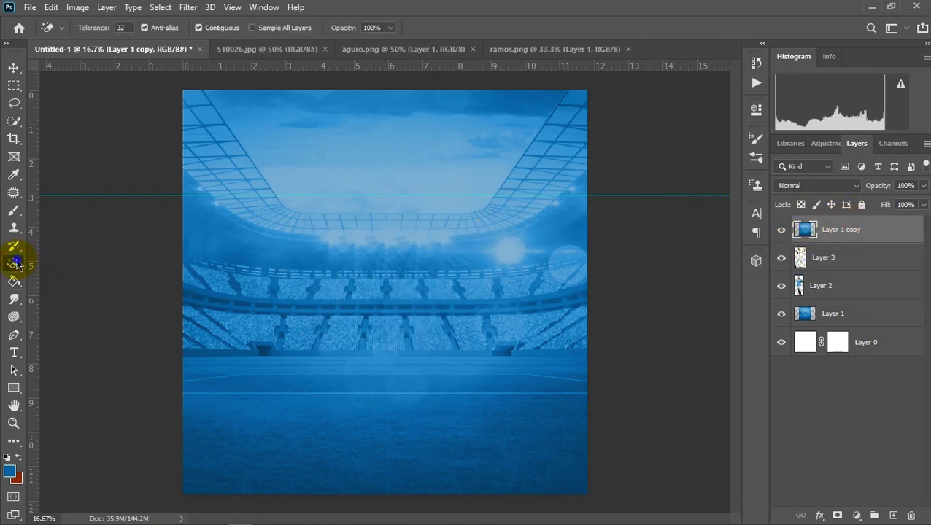
left_click(42, 265)
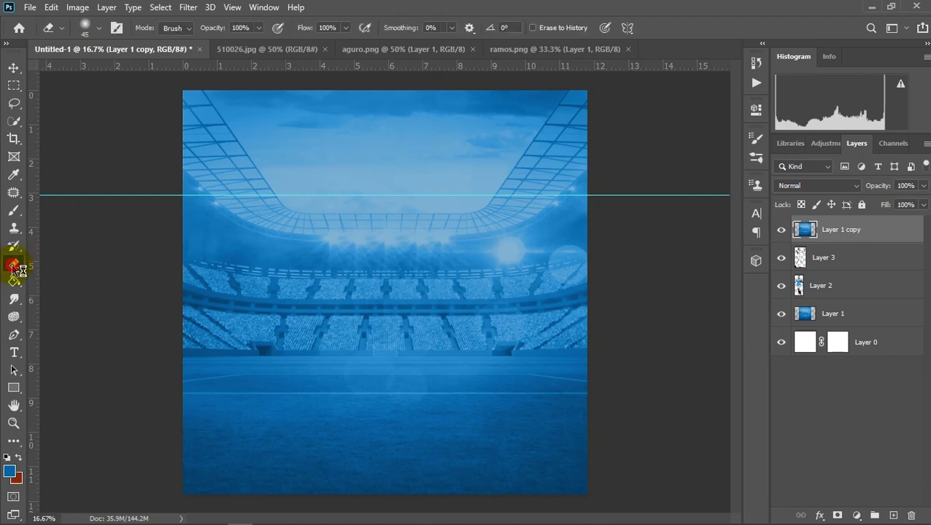
Step: Give the eraser a soft round tip with 0% hardness
right_click(277, 232)
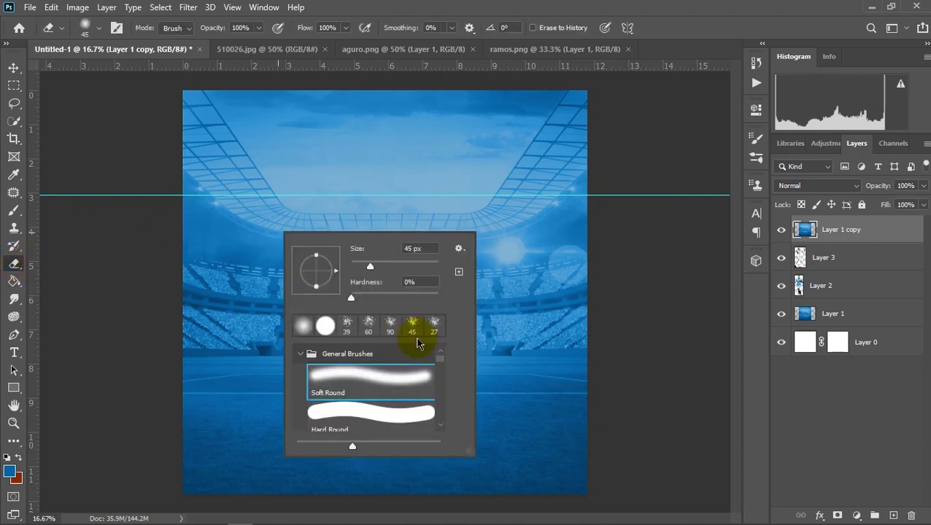
left_click(410, 382)
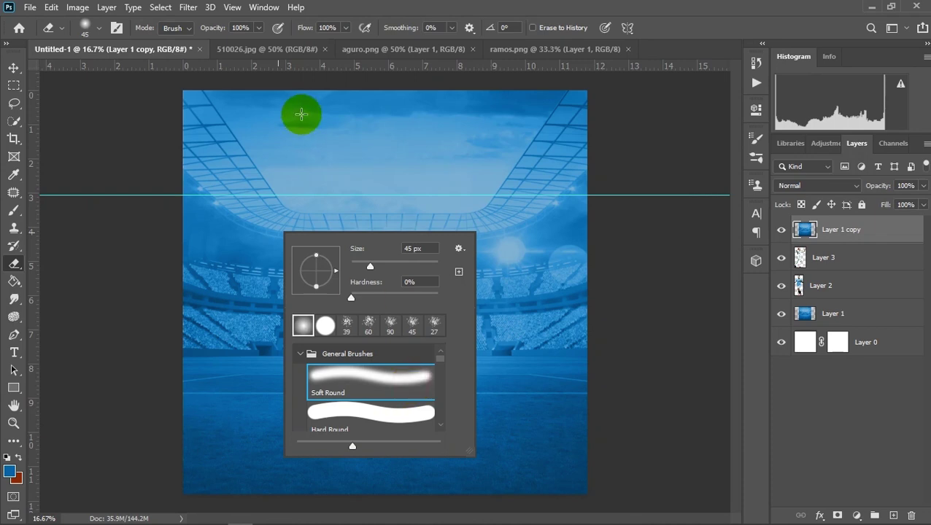
left_click(412, 381)
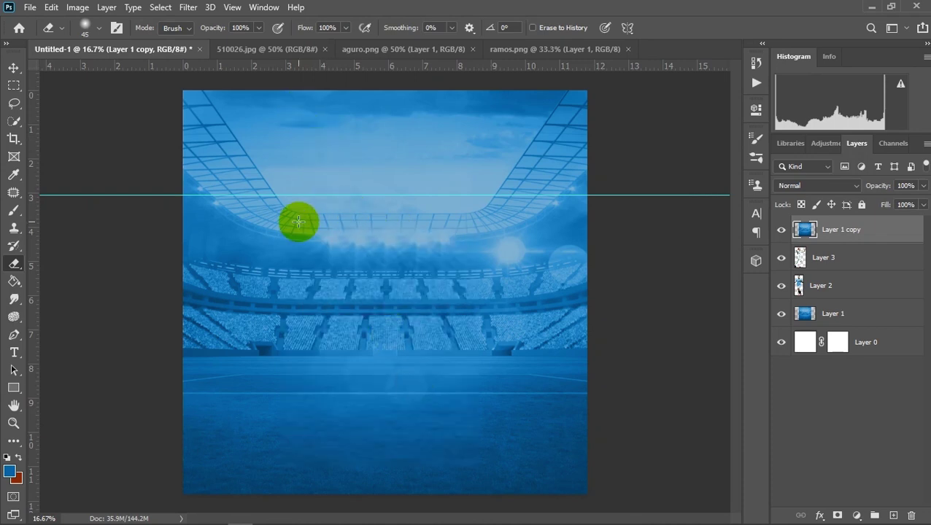
left_click(100, 29)
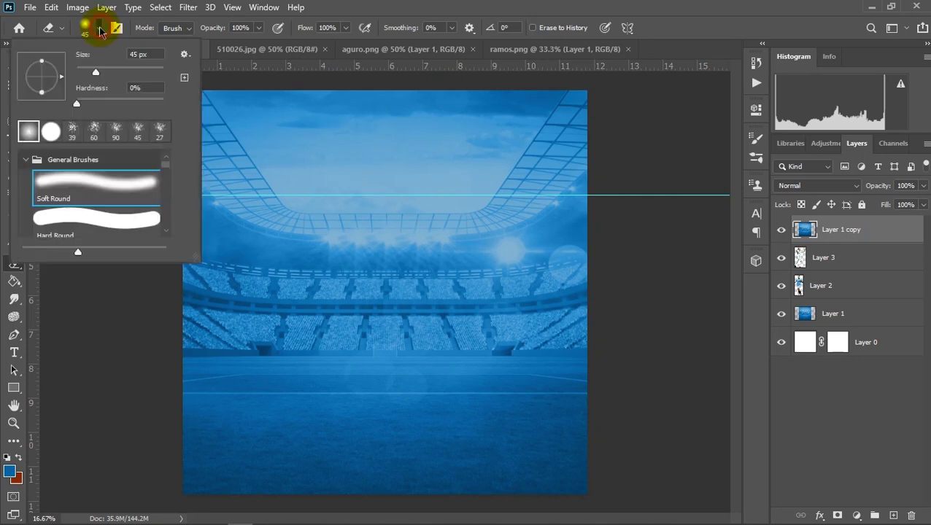
left_click_drag(113, 72, 140, 76)
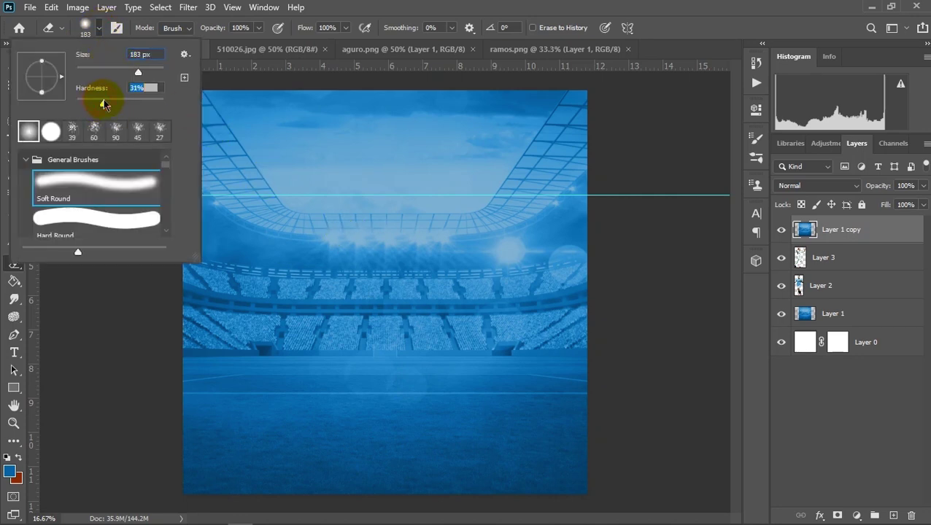
left_click_drag(99, 104, 73, 96)
left_click(382, 219)
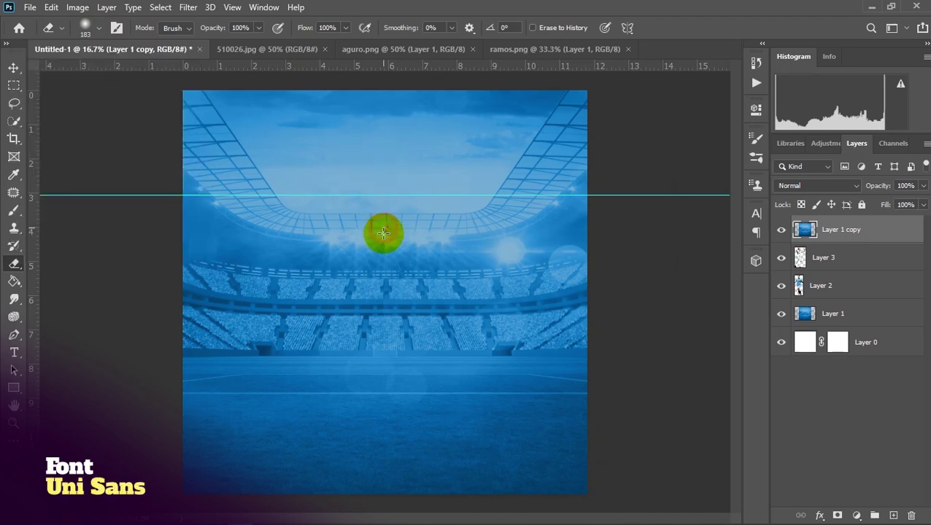
left_click(386, 258)
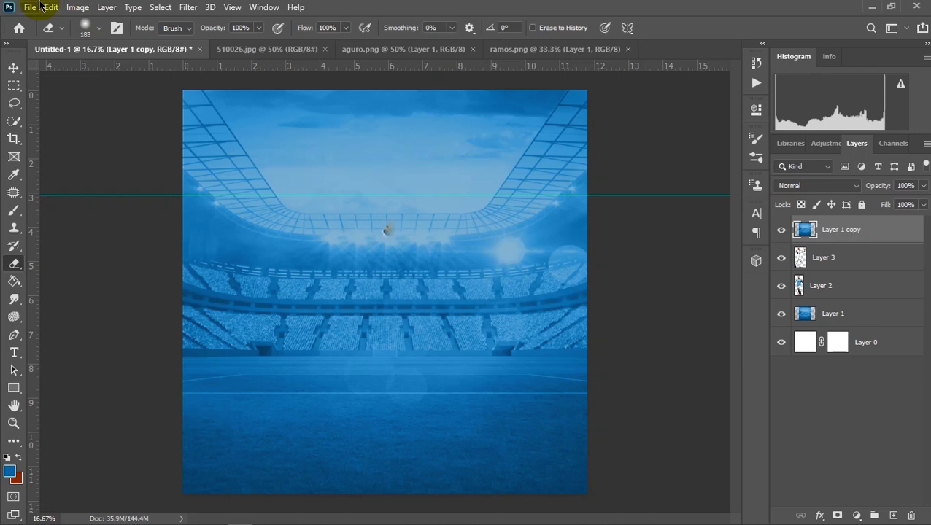
Step: Enlarge the eraser to 5000 px and erase the top stadium copy
left_click(88, 29)
left_click_drag(148, 71, 184, 74)
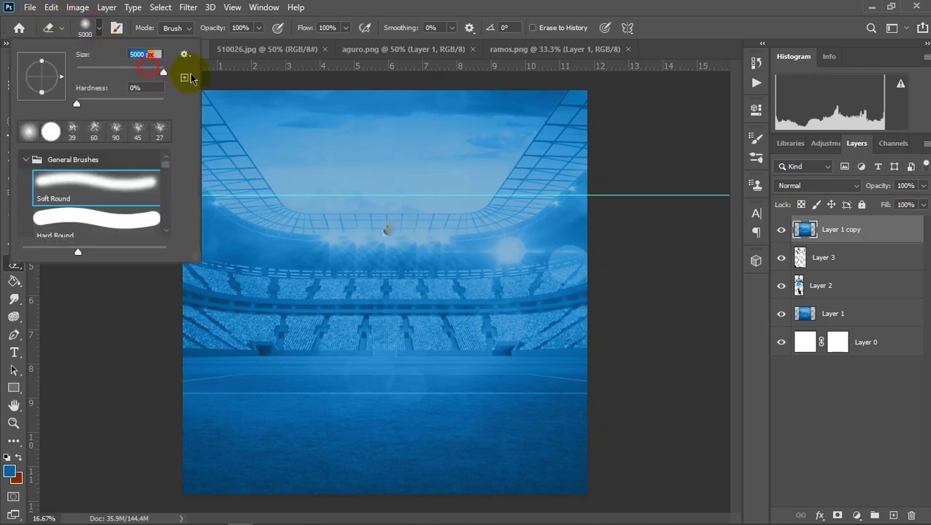
left_click(355, 243)
left_click(407, 243)
left_click(481, 234)
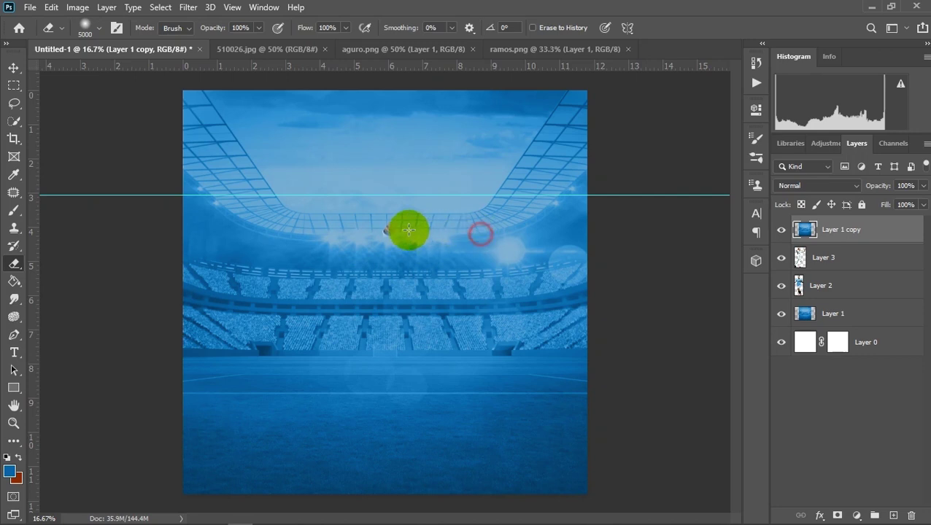
left_click(385, 230)
left_click(460, 245)
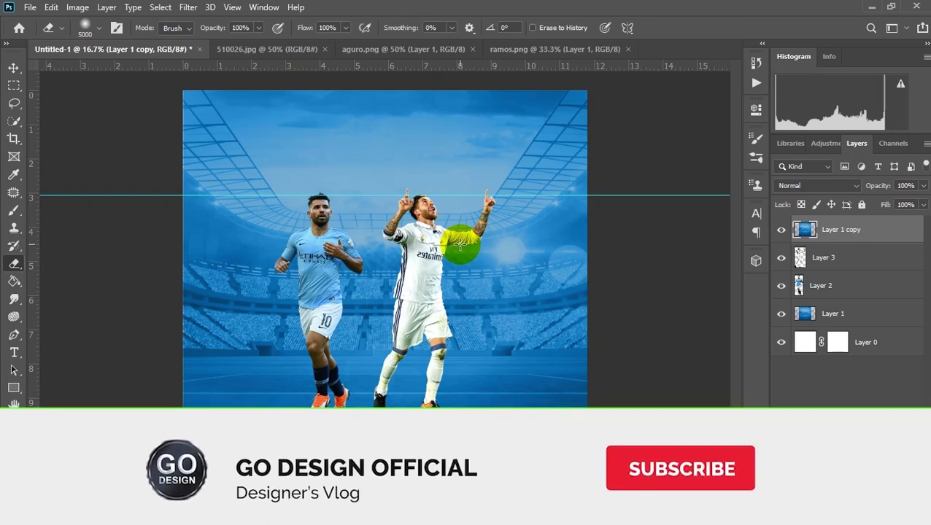
Step: Undo the full erase of Layer 1 copy and resize the eraser to 800 px
left_click(422, 240, "ctrl")
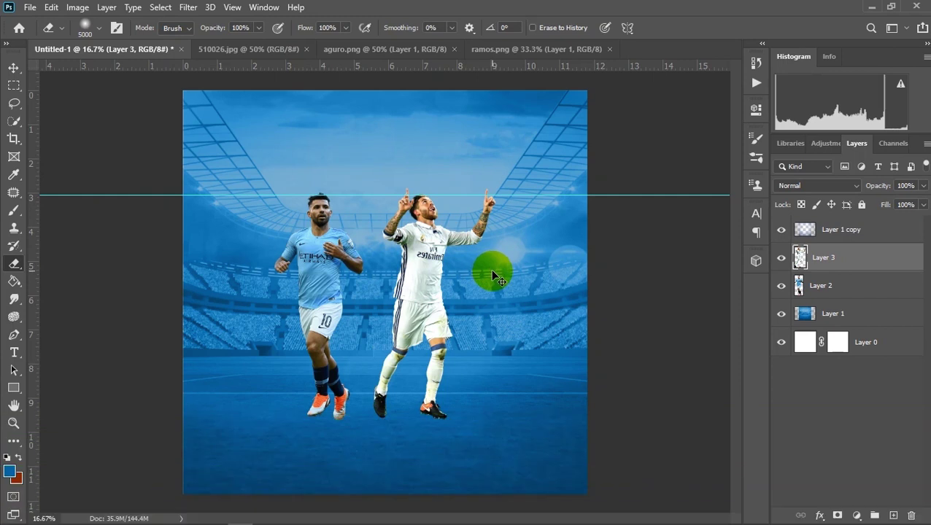
key("ctrl+z")
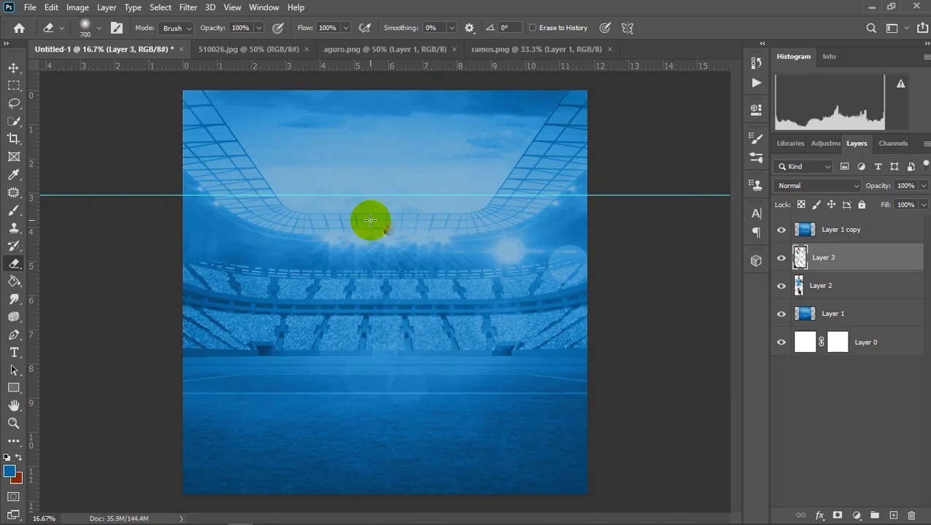
left_click_drag(371, 220, 457, 219)
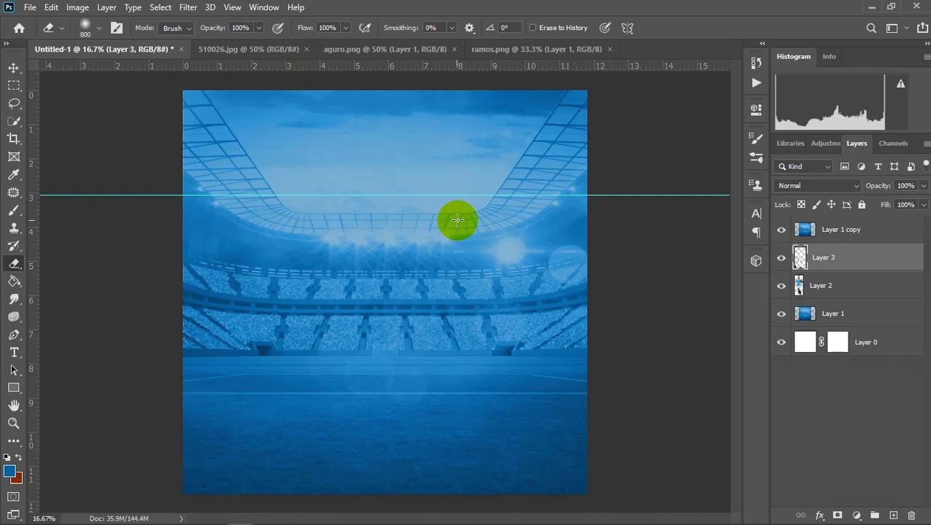
left_click(832, 239)
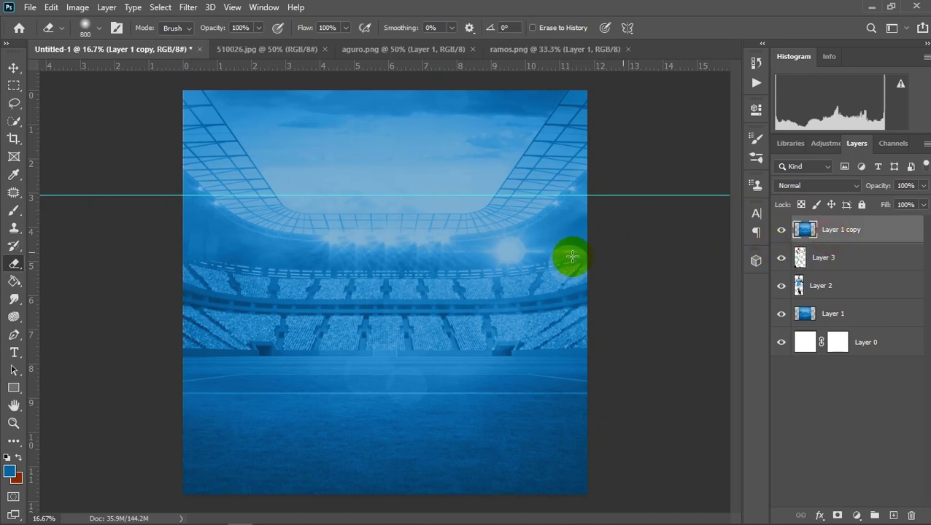
Step: Erase the stadium copy over the players' upper bodies, including the white-kit player's raised arm
mouse_move(453, 245)
left_mouse_down()
mouse_move(437, 229)
mouse_move(398, 233)
mouse_move(321, 219)
mouse_move(314, 208)
mouse_move(321, 234)
left_mouse_up()
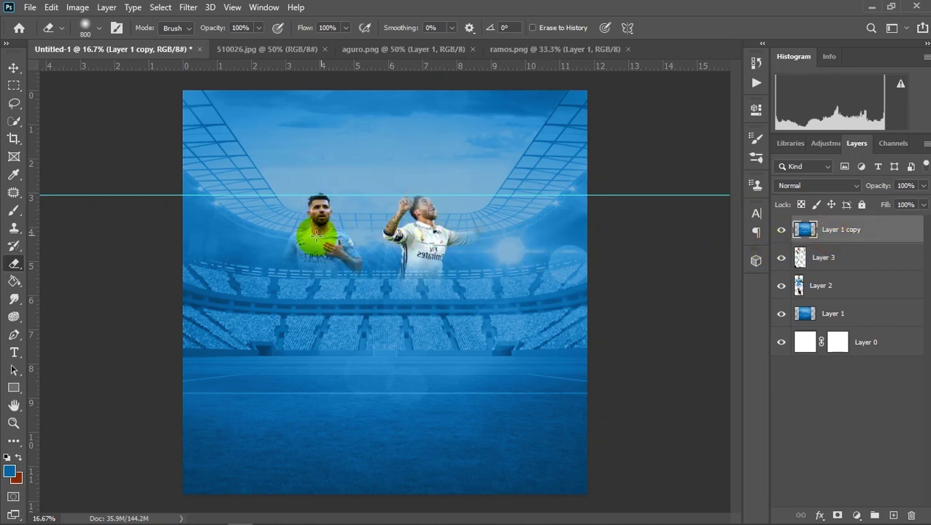
left_click(172, 260)
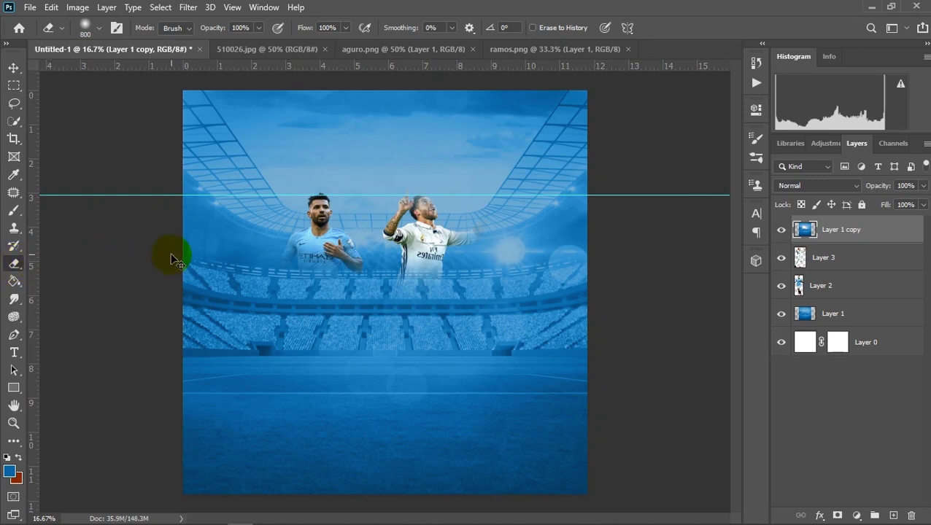
mouse_move(371, 210)
left_mouse_down()
mouse_move(476, 216)
mouse_move(420, 262)
mouse_move(409, 297)
mouse_move(381, 243)
mouse_move(395, 212)
mouse_move(456, 243)
mouse_move(378, 278)
mouse_move(328, 272)
mouse_move(307, 257)
mouse_move(355, 297)
mouse_move(405, 260)
mouse_move(467, 239)
mouse_move(408, 176)
mouse_move(425, 198)
mouse_move(486, 191)
mouse_move(460, 191)
mouse_move(251, 104)
mouse_move(202, 29)
left_mouse_up()
Step: Lower eraser opacity to 28% and softly erase over the players' legs
left_click(259, 28)
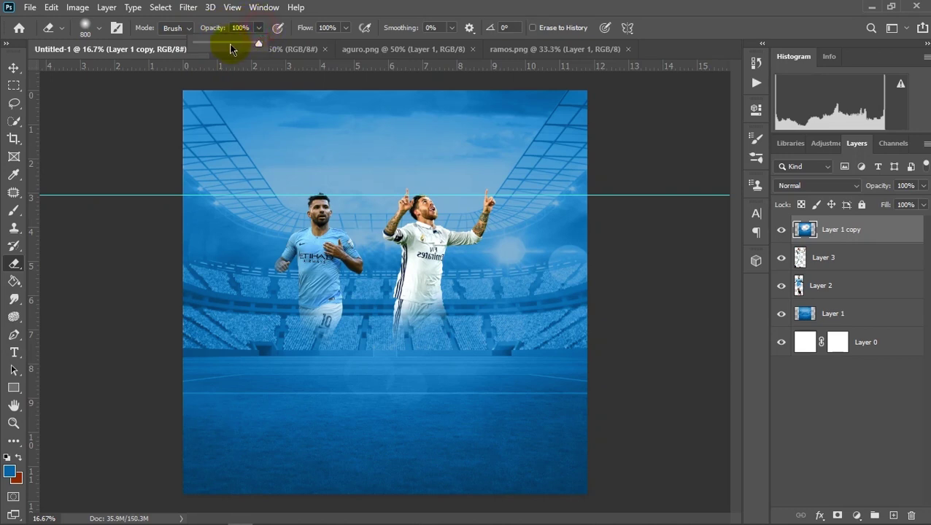
mouse_move(306, 287)
left_mouse_down()
mouse_move(326, 326)
mouse_move(429, 331)
mouse_move(443, 303)
mouse_move(439, 343)
mouse_move(470, 287)
mouse_move(442, 338)
mouse_move(405, 363)
mouse_move(421, 354)
mouse_move(409, 339)
mouse_move(316, 359)
mouse_move(302, 327)
mouse_move(314, 376)
mouse_move(360, 364)
left_mouse_up()
left_click_drag(403, 270, 395, 160)
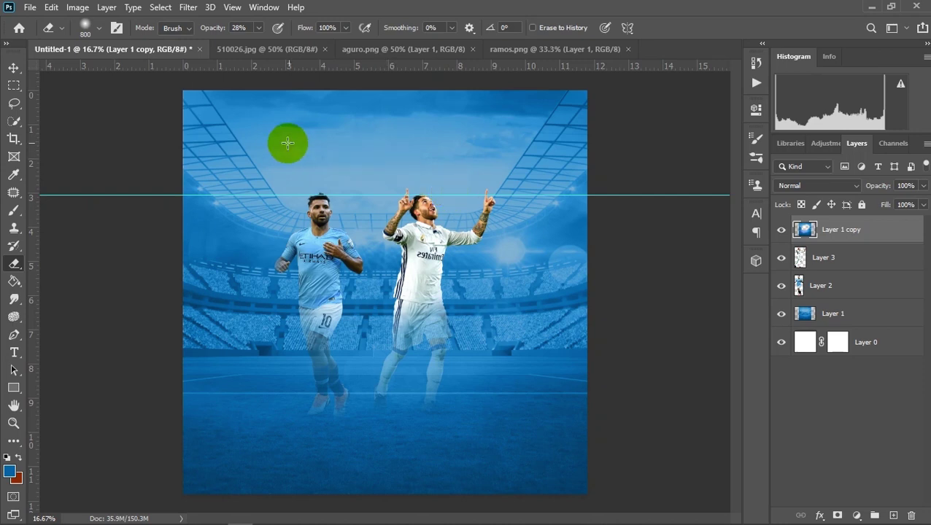
mouse_move(405, 211)
left_mouse_down()
mouse_move(542, 229)
mouse_move(225, 191)
left_mouse_up()
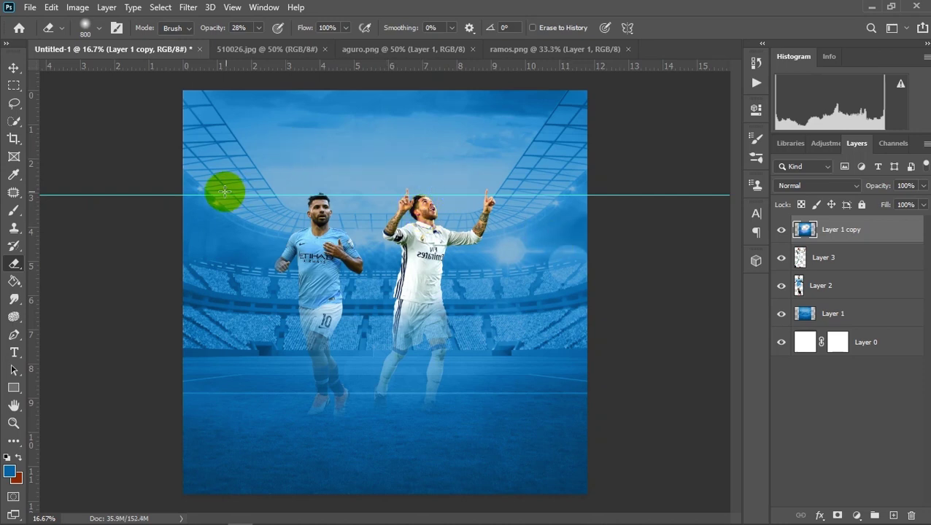
Step: Draw a long thin rectangle across the players' waists filled white (#ffffff)
left_click(13, 388)
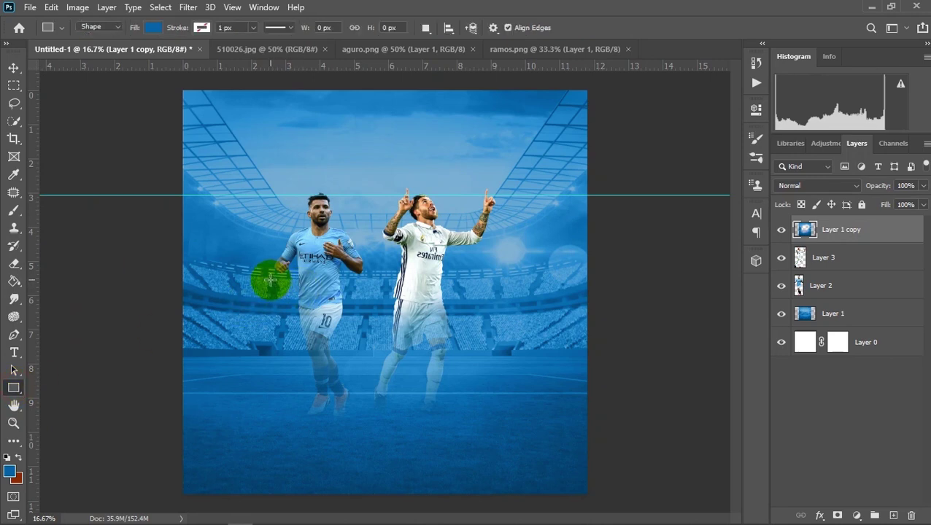
left_click_drag(280, 276, 454, 322)
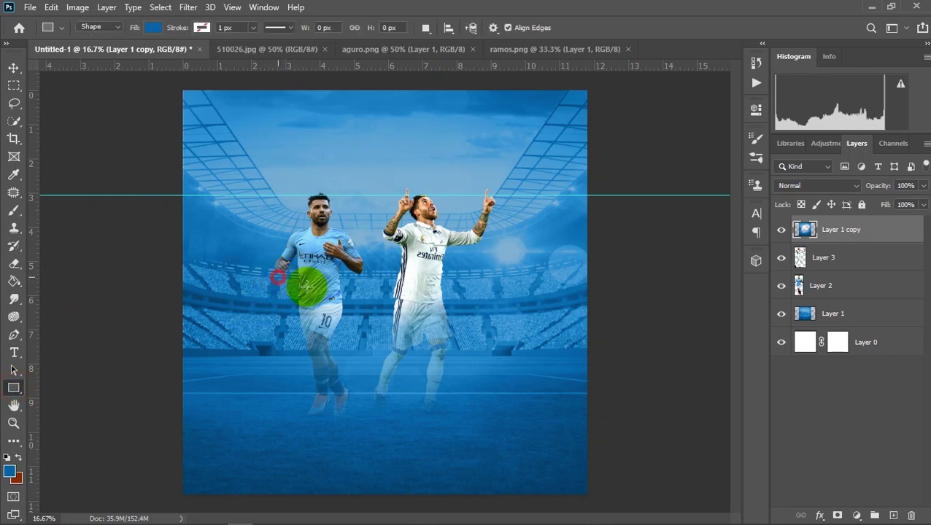
left_click_drag(465, 307, 473, 294)
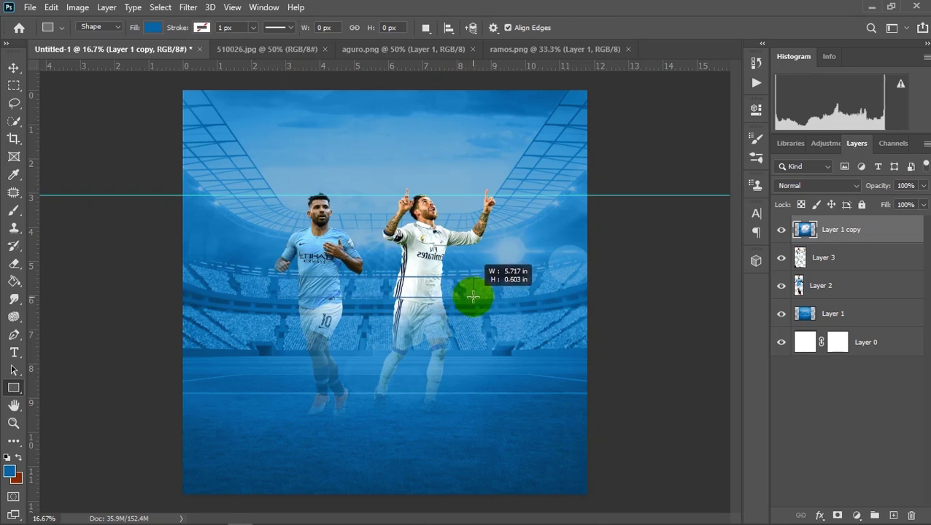
left_click_drag(473, 294, 474, 293)
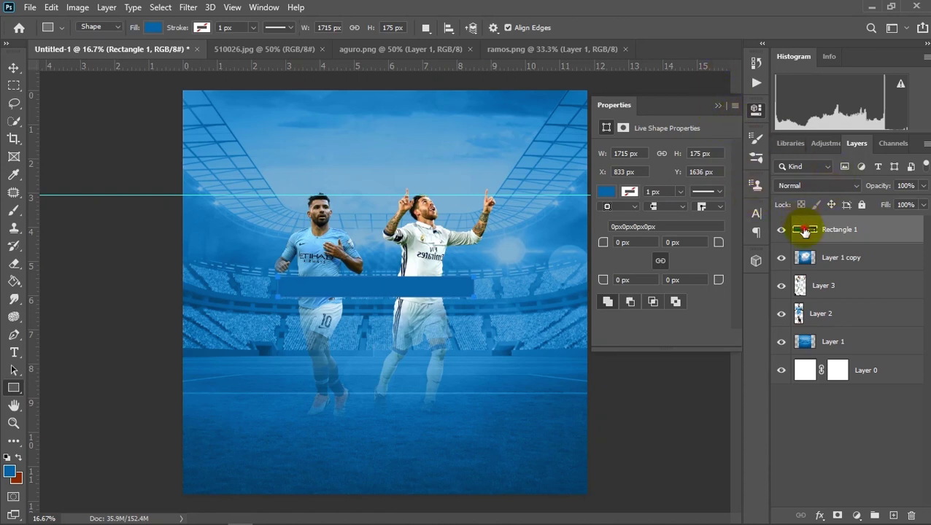
double_click(805, 230)
type("ffffff")
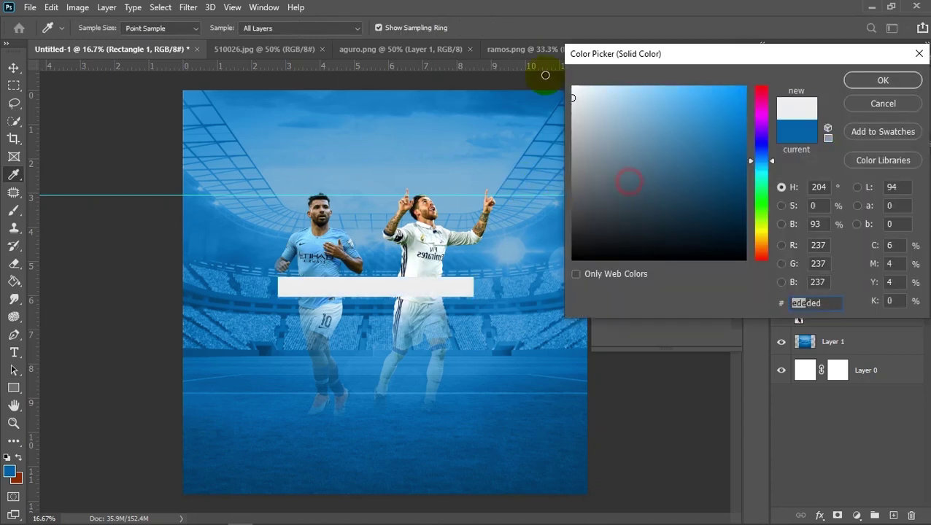
left_click(851, 83)
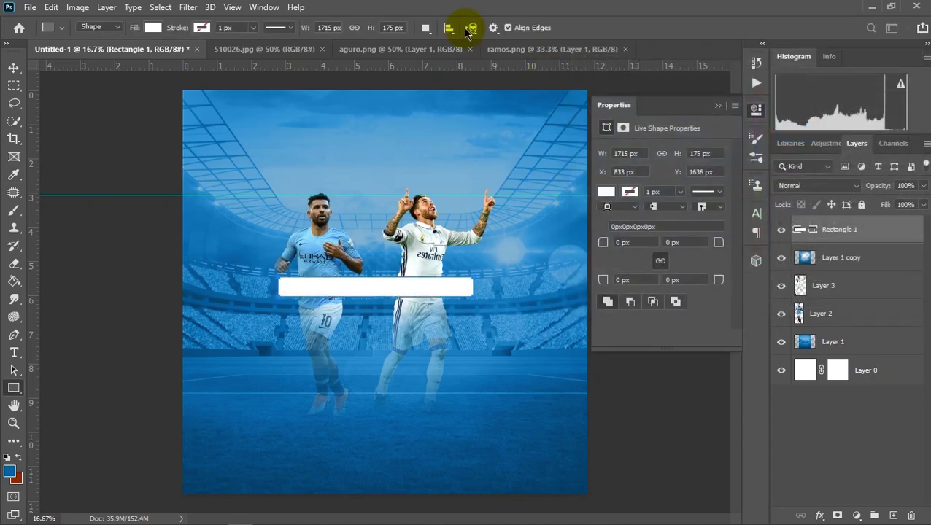
Step: Widen the white bar to about 111% (1909 px) and nudge it slightly left
key("ctrl+t")
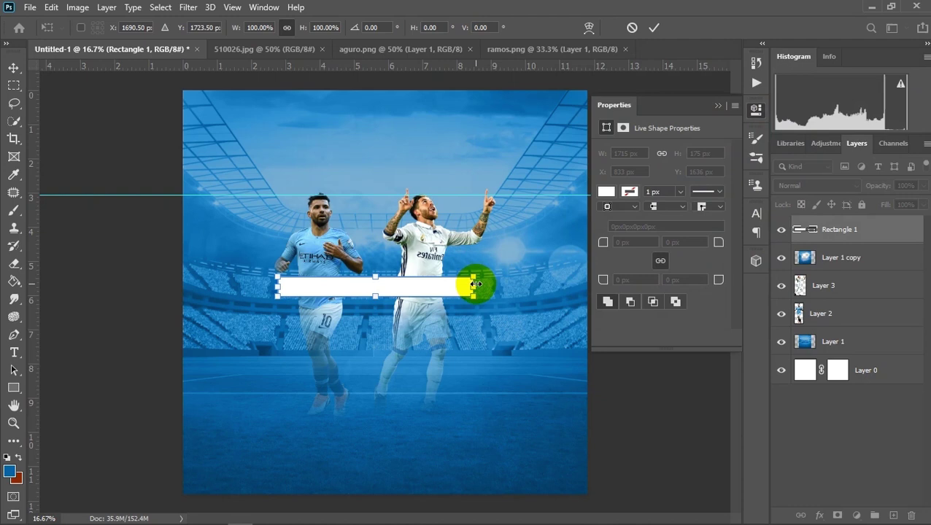
left_click_drag(476, 284, 485, 284)
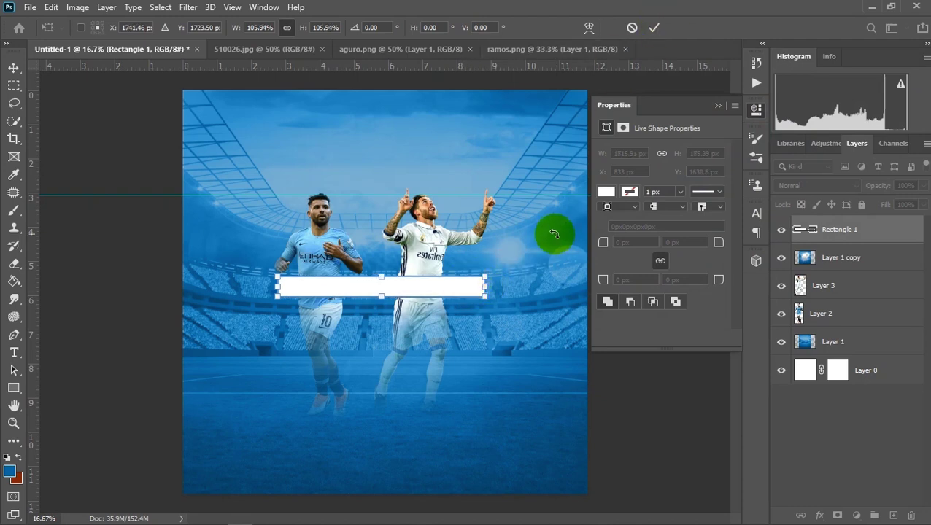
left_click_drag(487, 288, 495, 286)
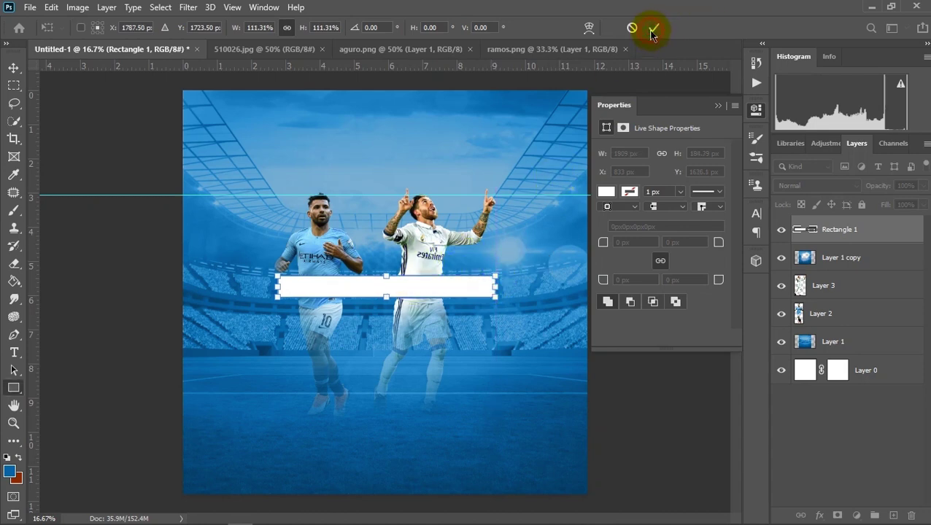
left_click(653, 29)
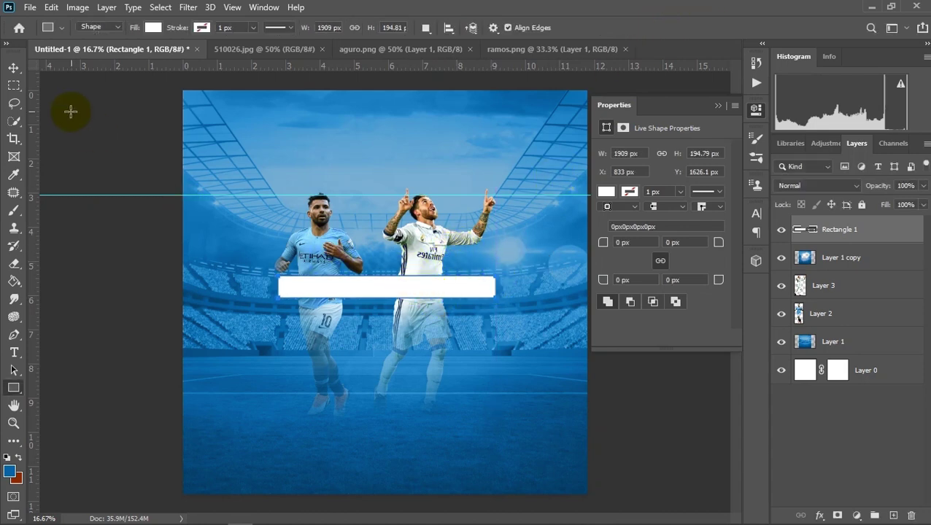
left_click(20, 75)
left_click_drag(444, 284, 442, 285)
left_click(14, 394)
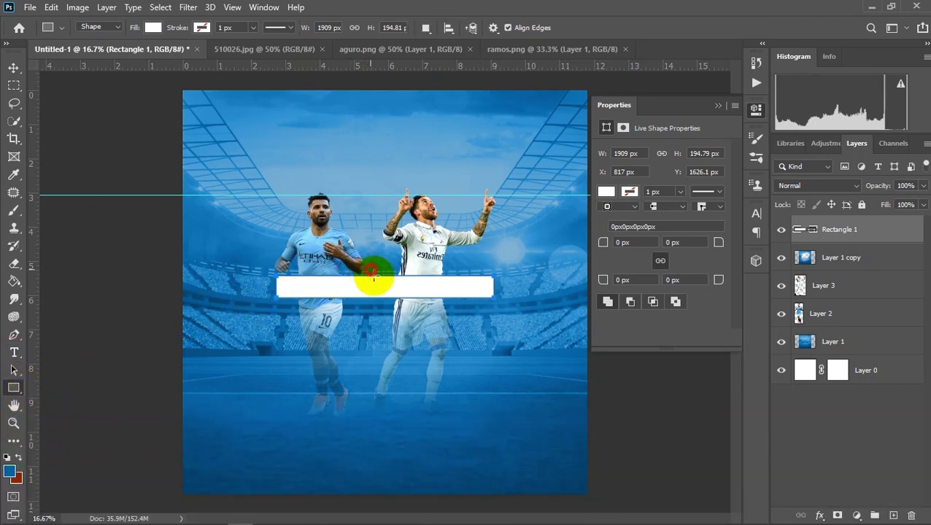
Step: Draw Rectangle 2, a 241 × 295 px block on the white bar, filled orange #ef7600
left_click_drag(373, 276, 400, 301)
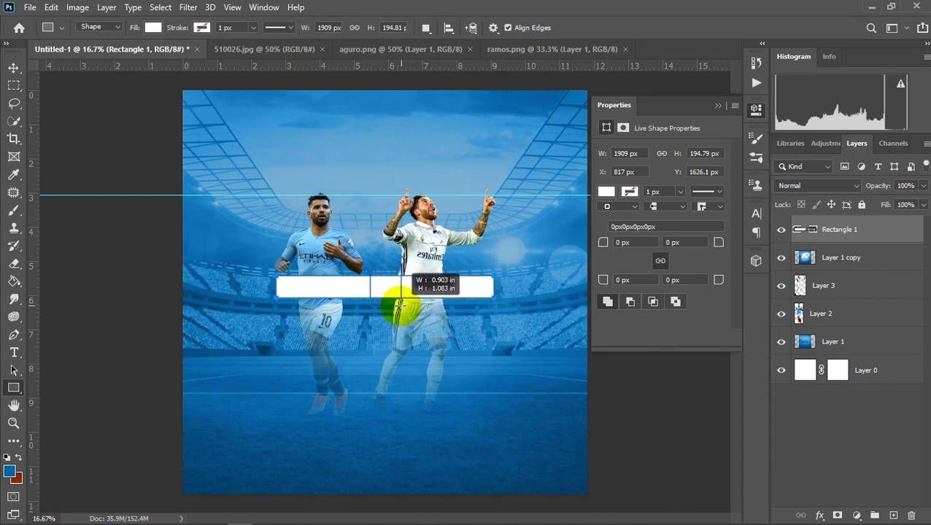
left_click_drag(396, 301, 397, 301)
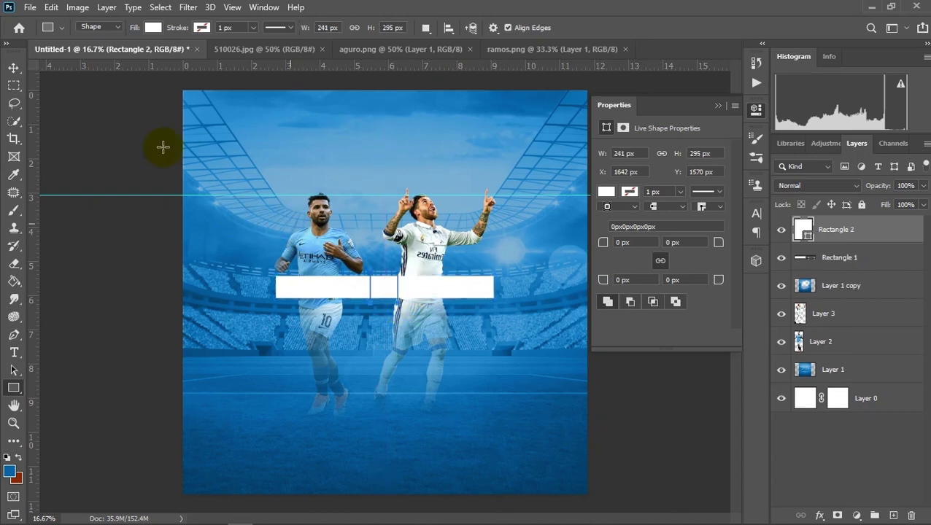
left_click(13, 69)
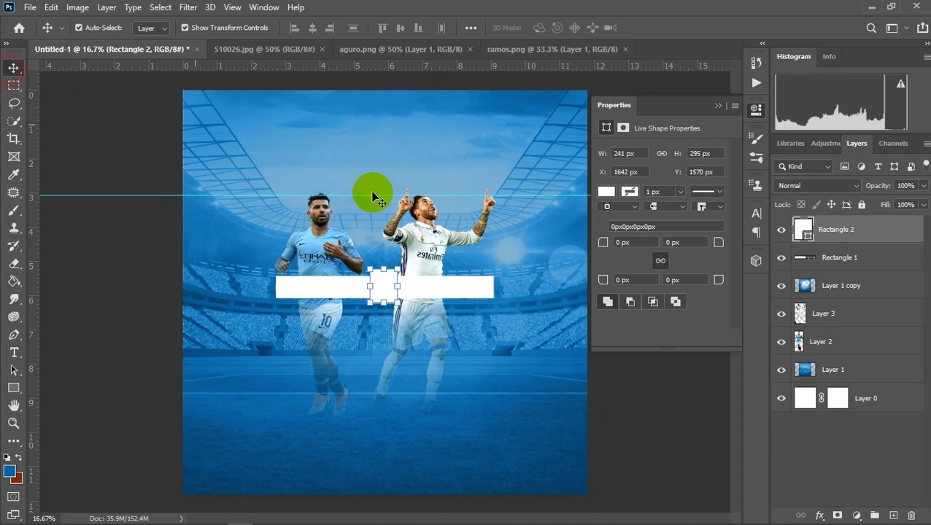
double_click(800, 232)
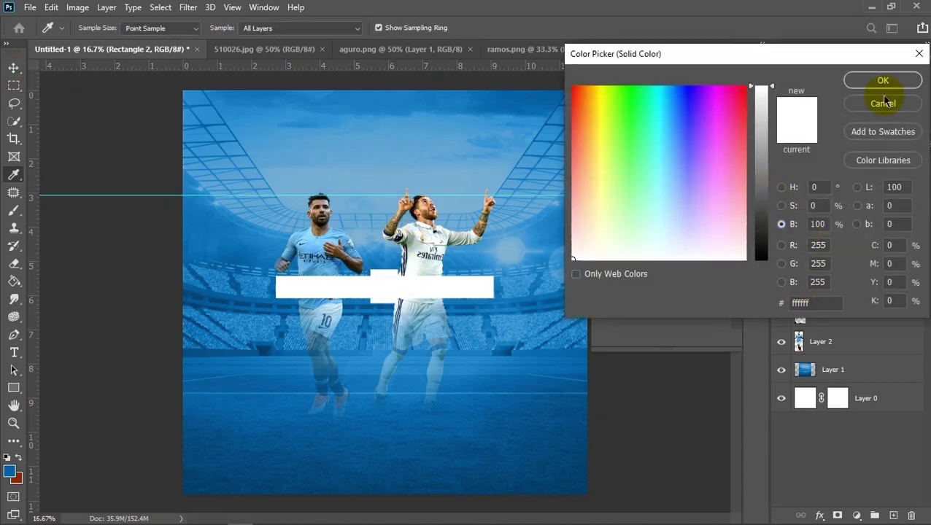
left_click(896, 106)
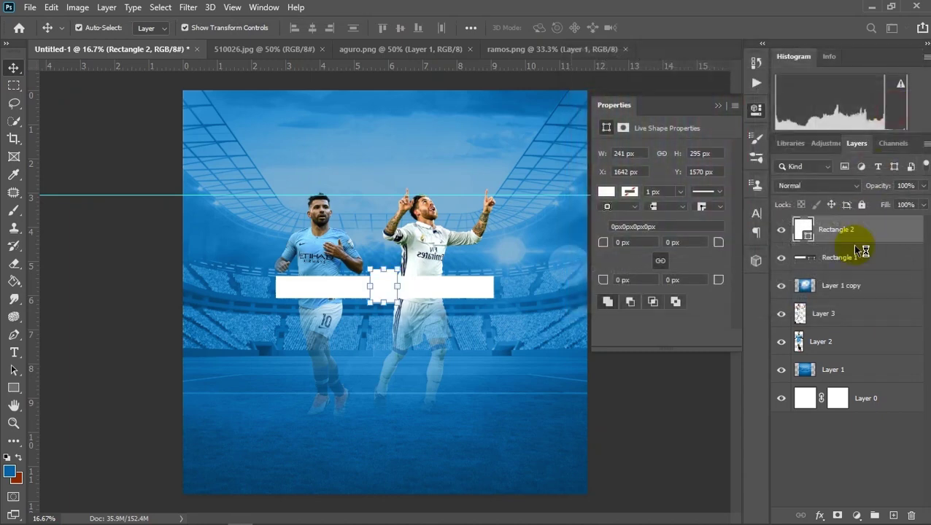
double_click(805, 232)
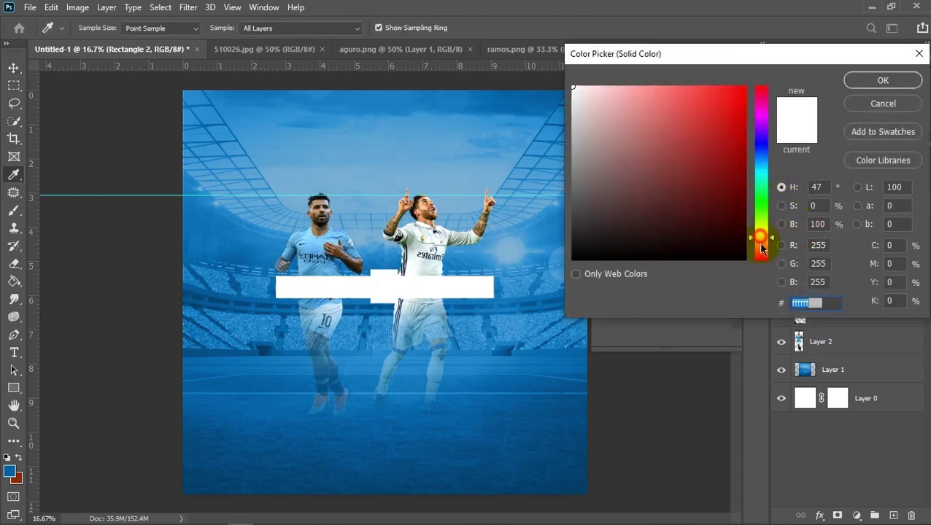
left_click_drag(763, 250, 764, 253)
mouse_move(720, 179)
left_mouse_down()
mouse_move(784, 115)
mouse_move(761, 100)
left_mouse_up()
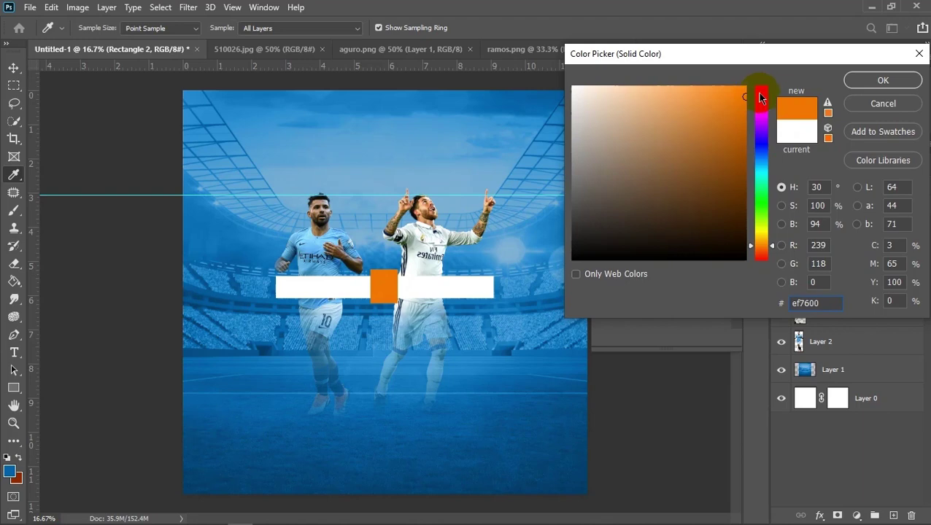
left_click(857, 82)
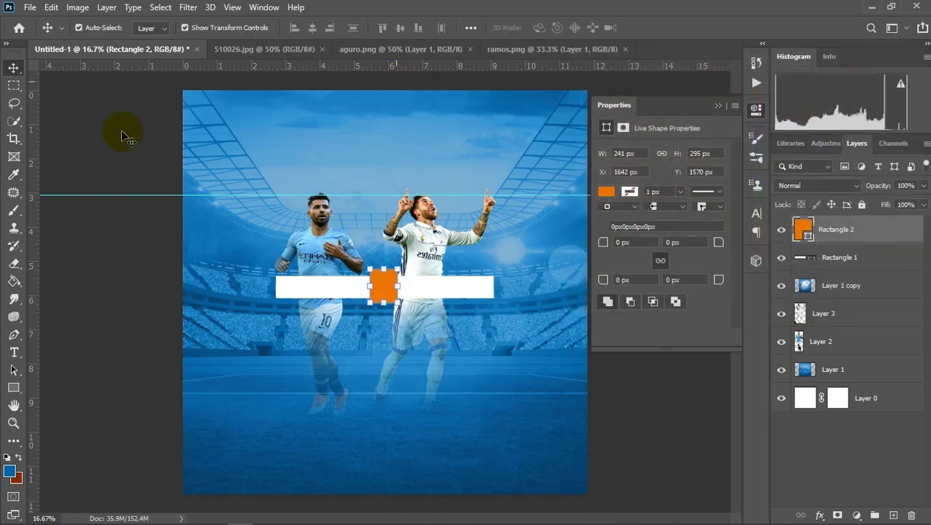
left_click(14, 87)
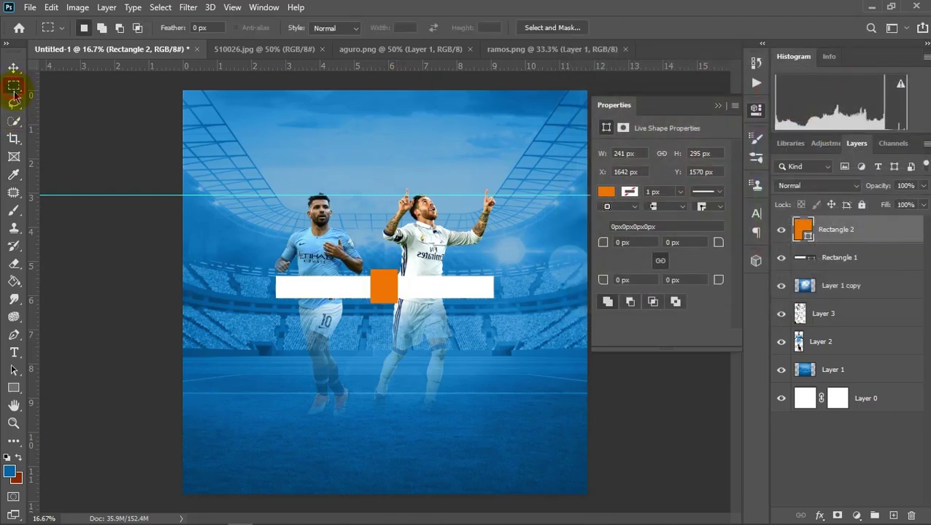
Step: Add a 'VS' text layer below the players
left_click(14, 355)
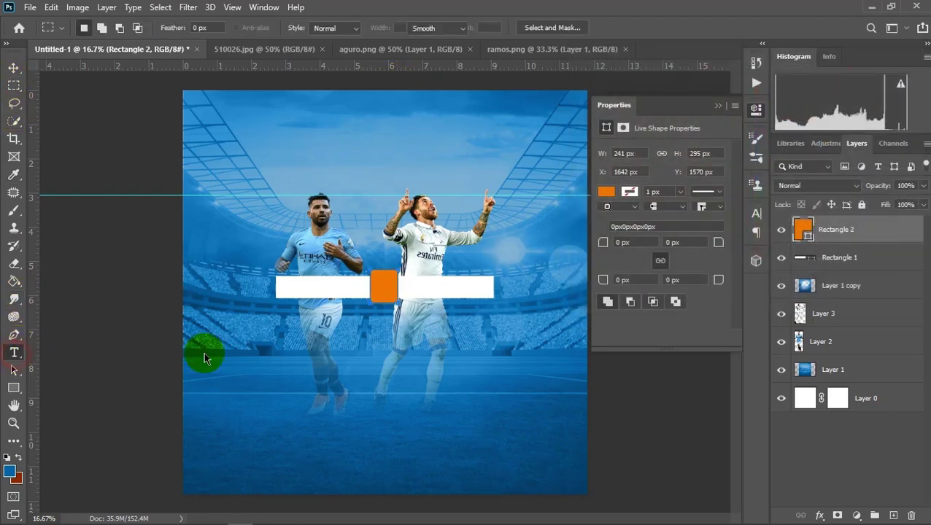
left_click(405, 367)
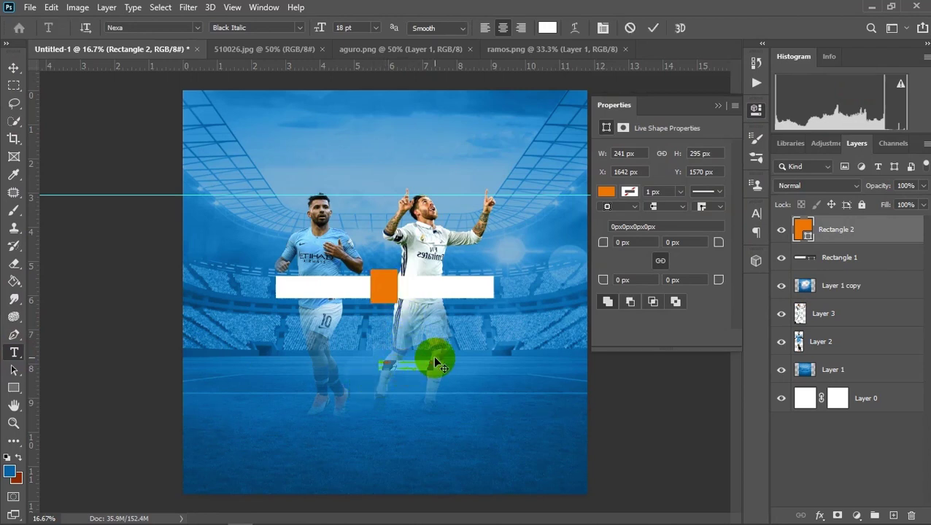
type("vs")
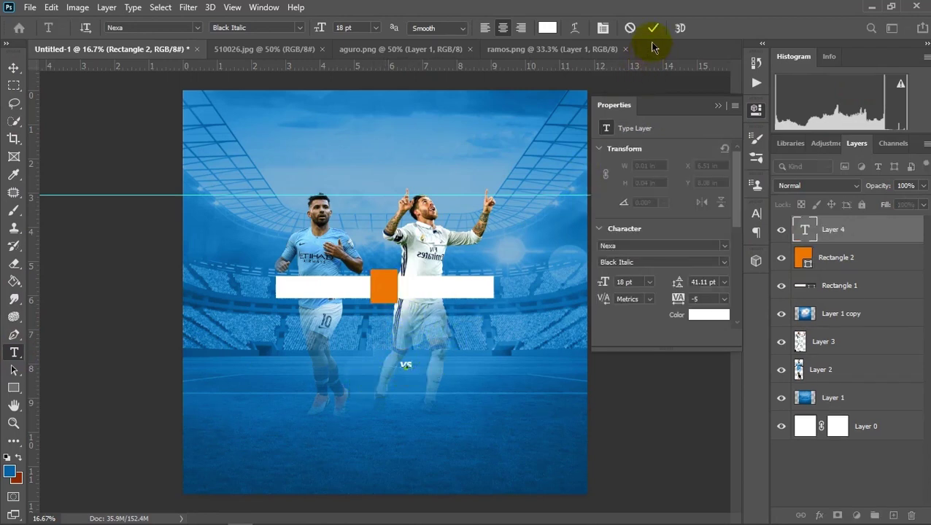
left_click(654, 31)
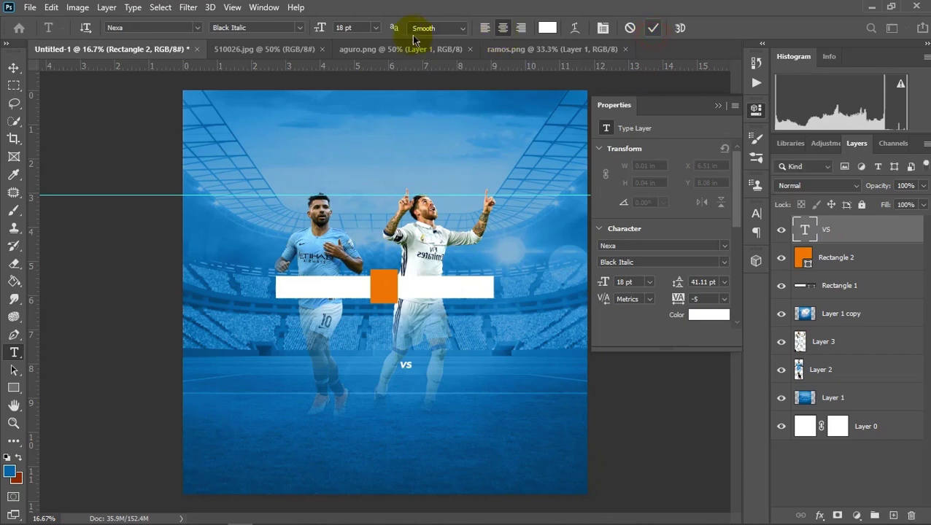
double_click(352, 27)
type("24")
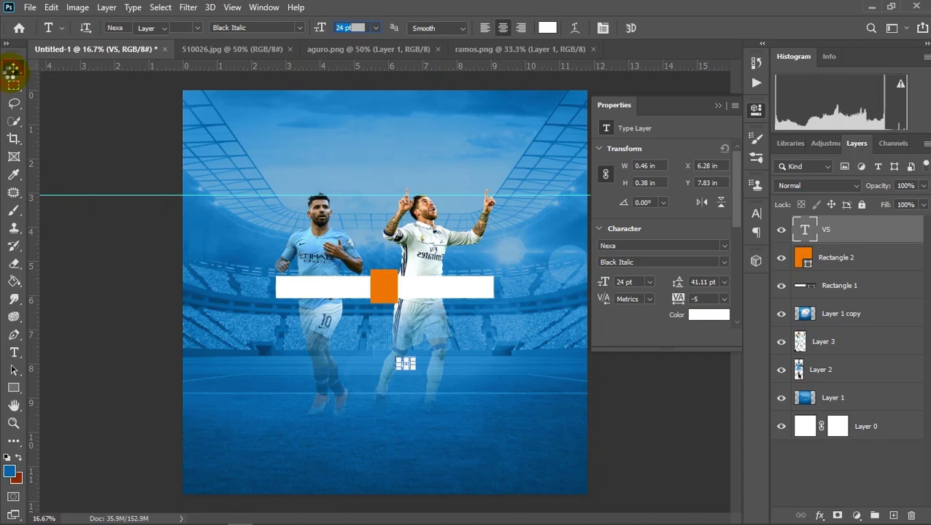
left_click(419, 358)
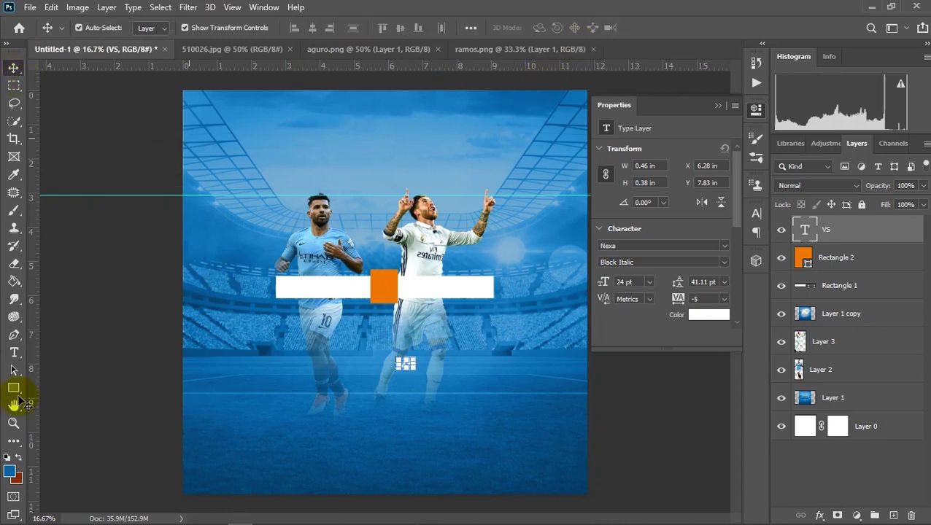
left_click(14, 354)
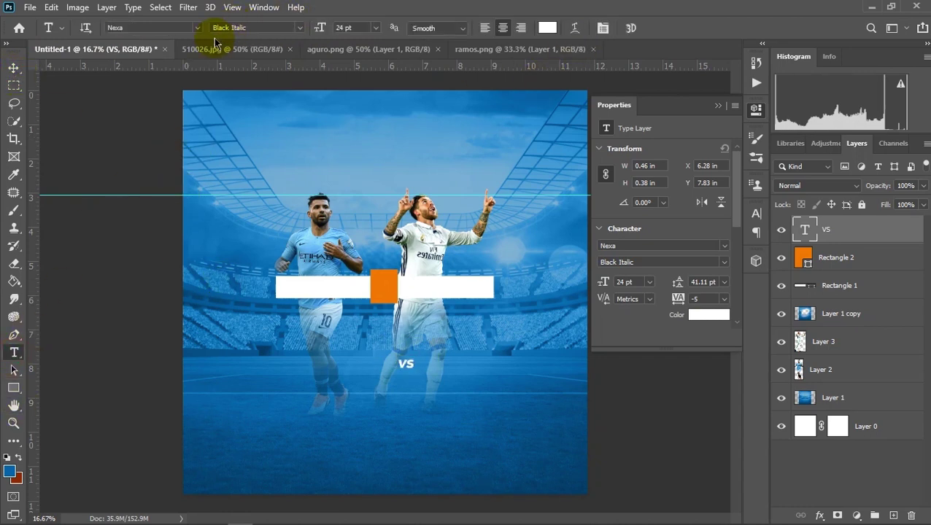
Step: Set VS to Bebas Kai at 48 pt and move it onto the orange square
left_click(173, 27)
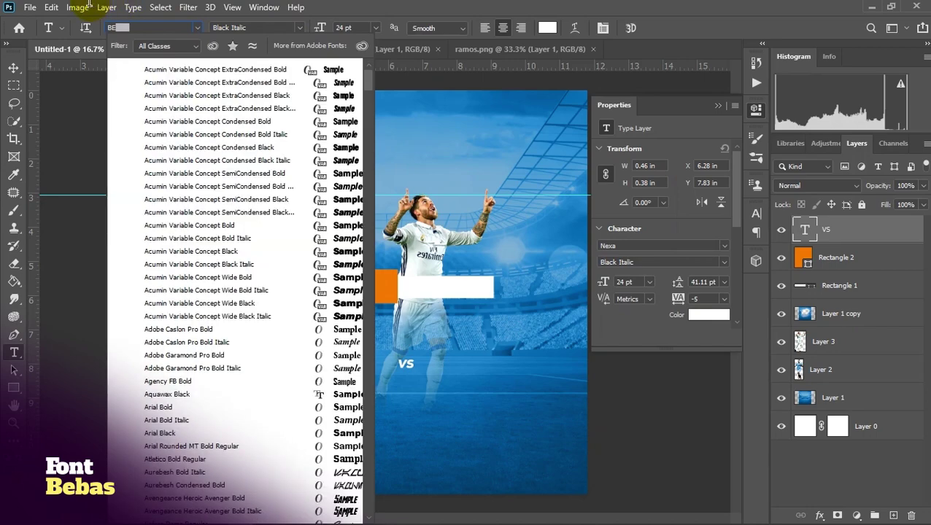
type("BEB")
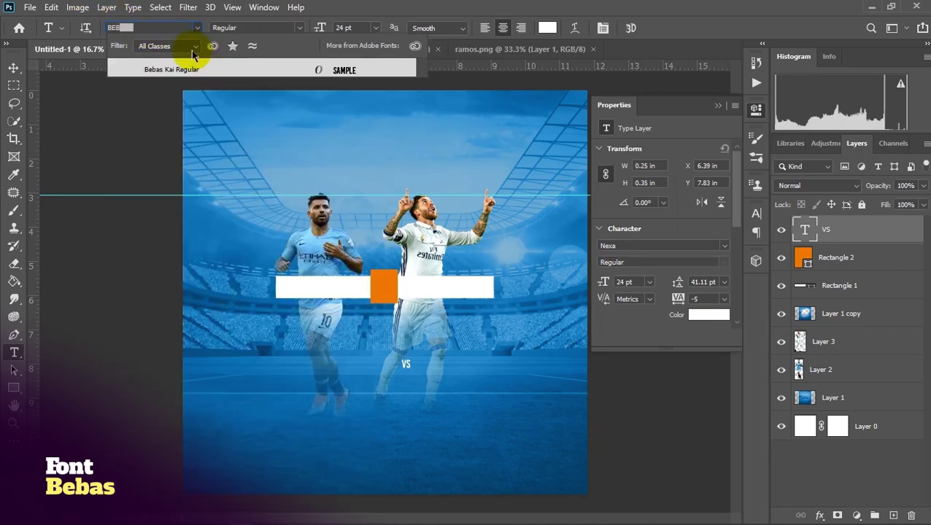
left_click(195, 70)
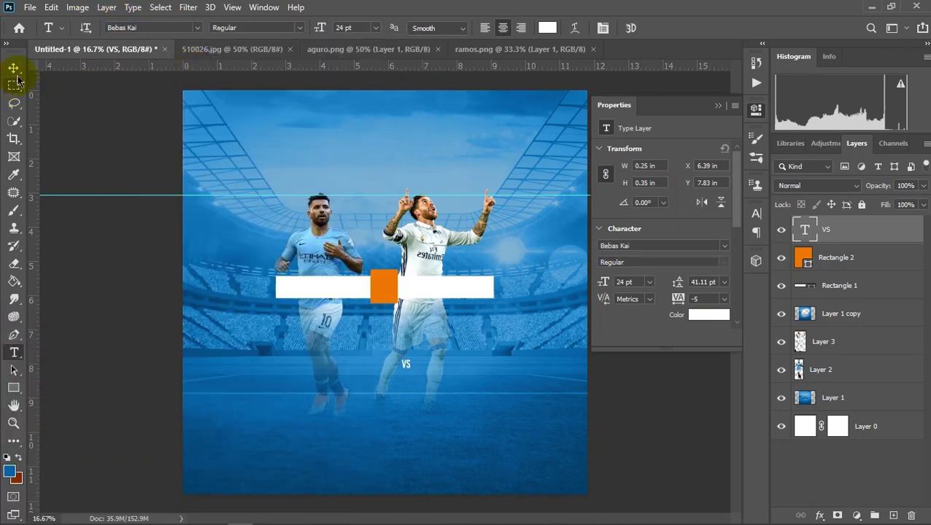
left_click(379, 31)
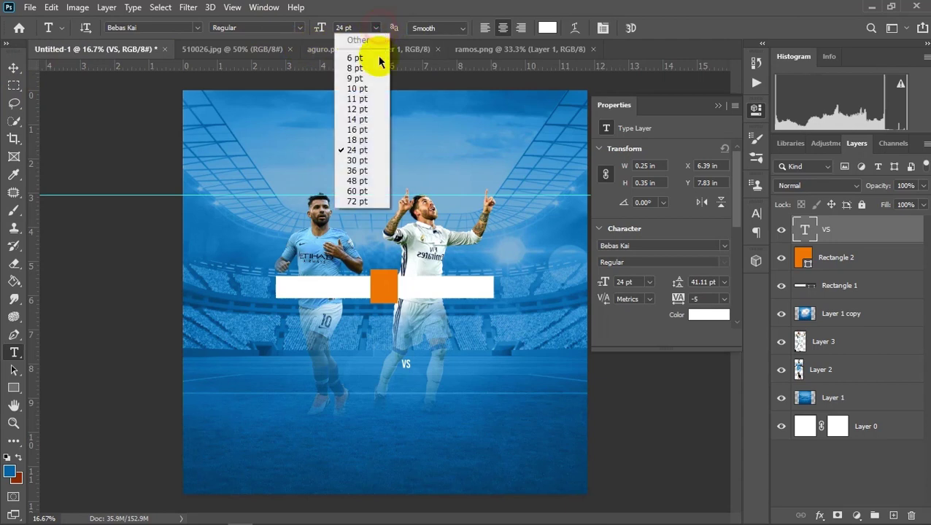
left_click(357, 181)
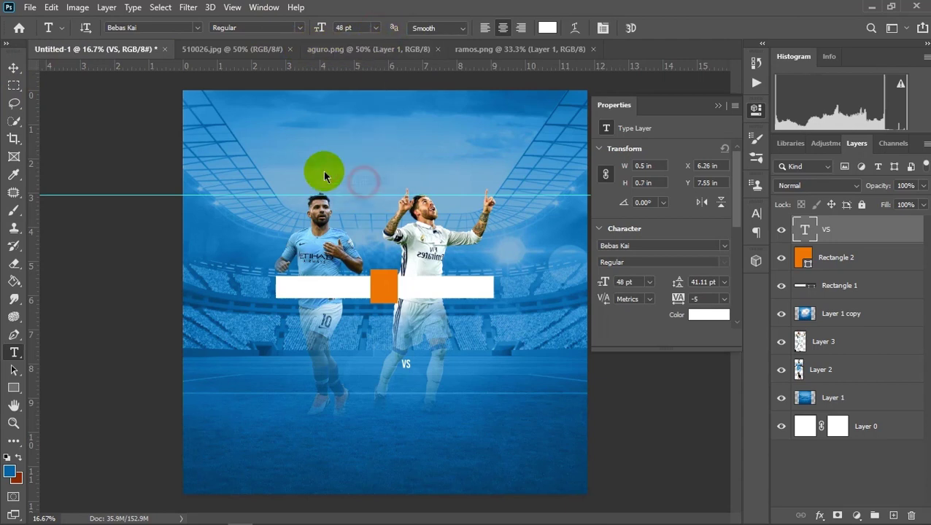
left_click(13, 67)
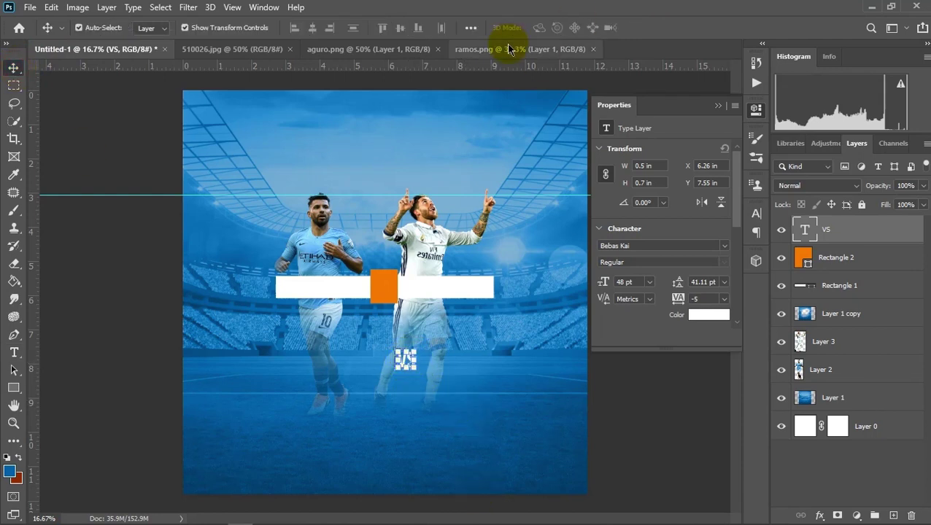
left_click_drag(409, 360, 392, 294)
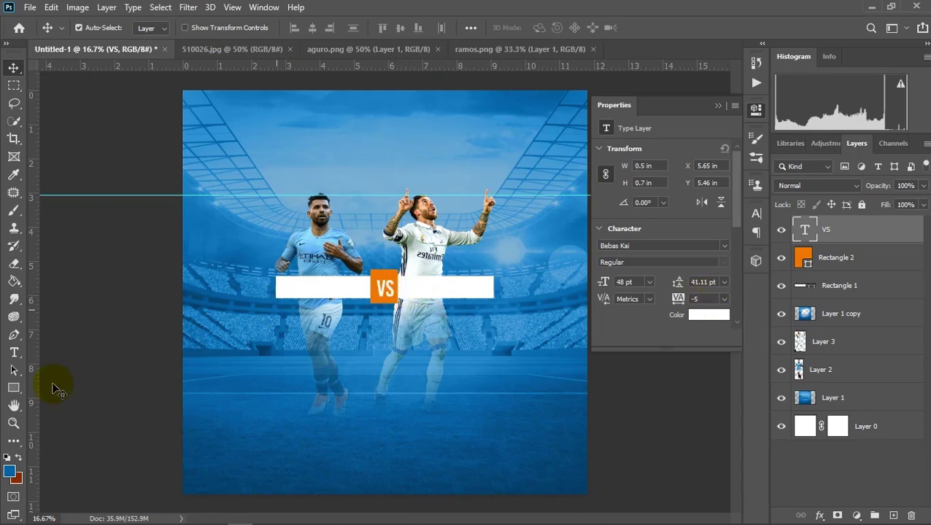
Step: Add a 'MANCHESTER CITY' text line below the players at 24 pt
left_click(14, 353)
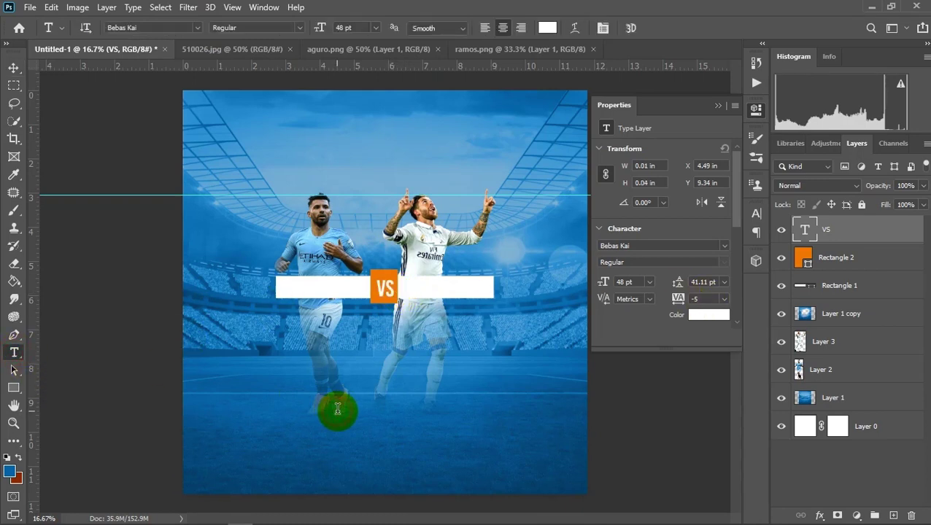
left_click(337, 410)
type("MANCH")
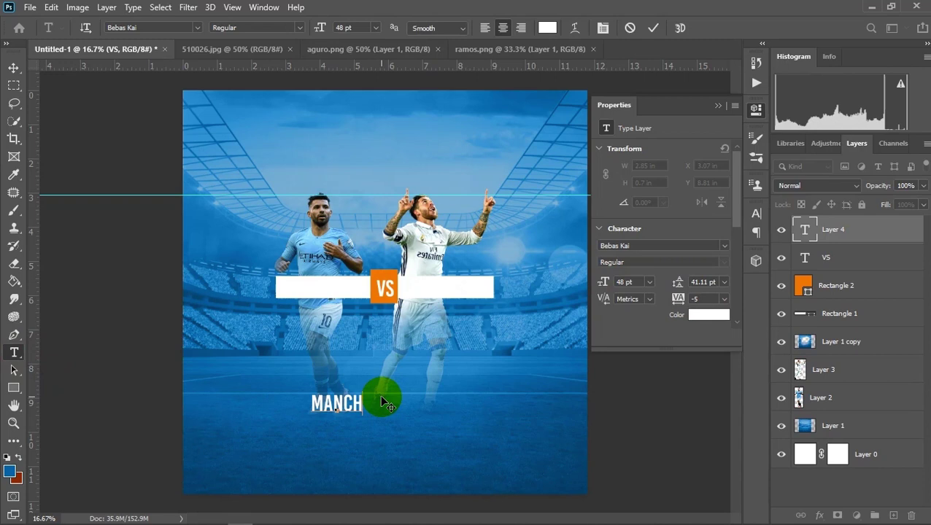
type("ESTER CI")
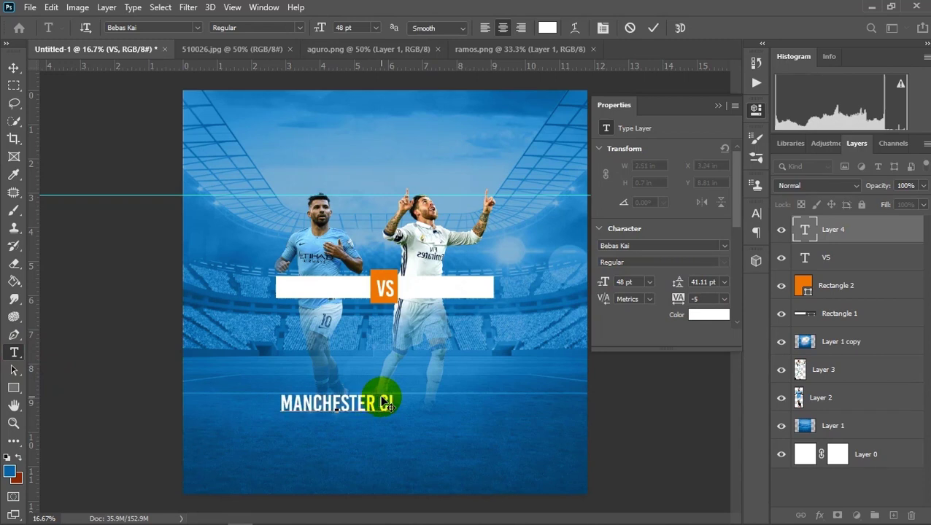
type("TY")
left_click(654, 28)
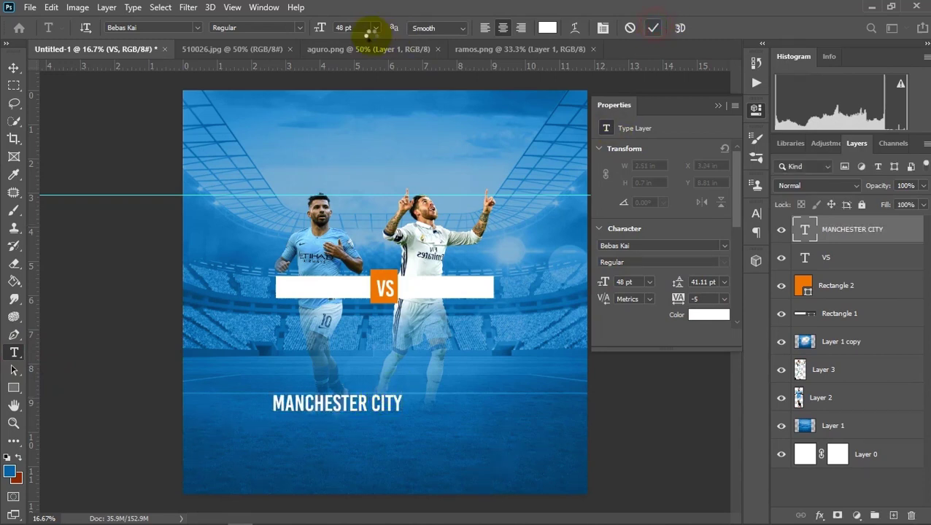
left_click(375, 28)
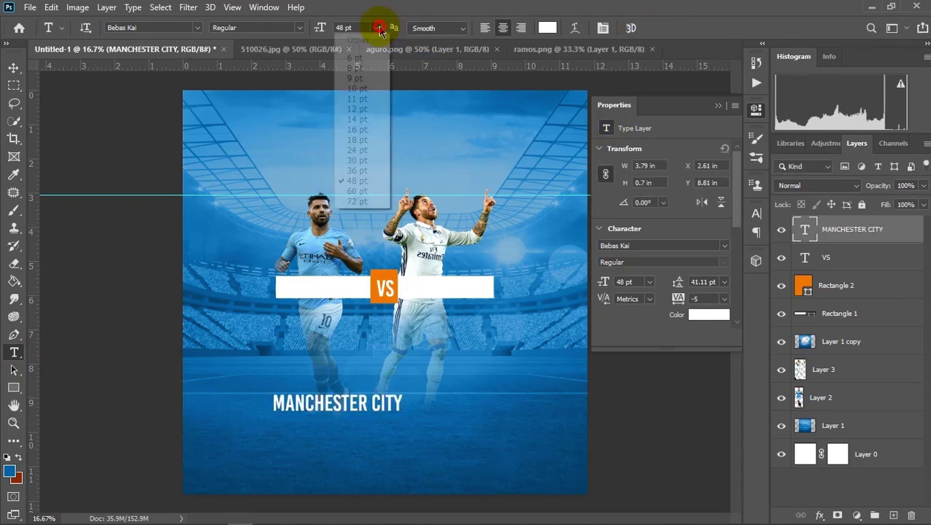
left_click(384, 157)
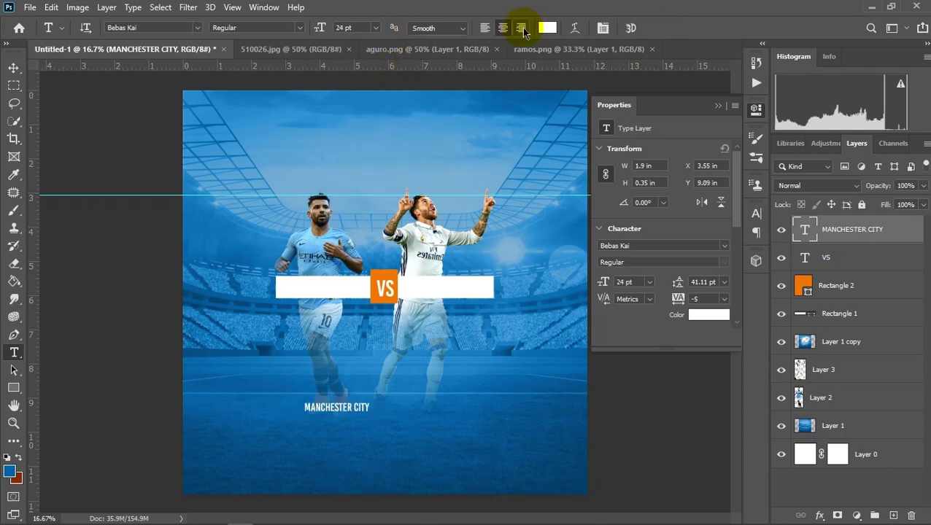
Step: Change the MANCHESTER CITY text colour to dark teal #002c3b
left_click(547, 28)
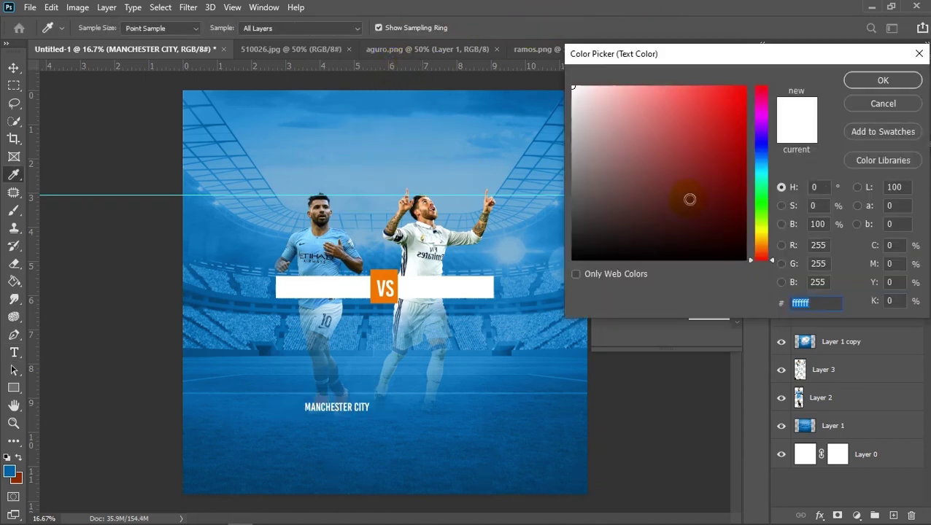
left_click(764, 146)
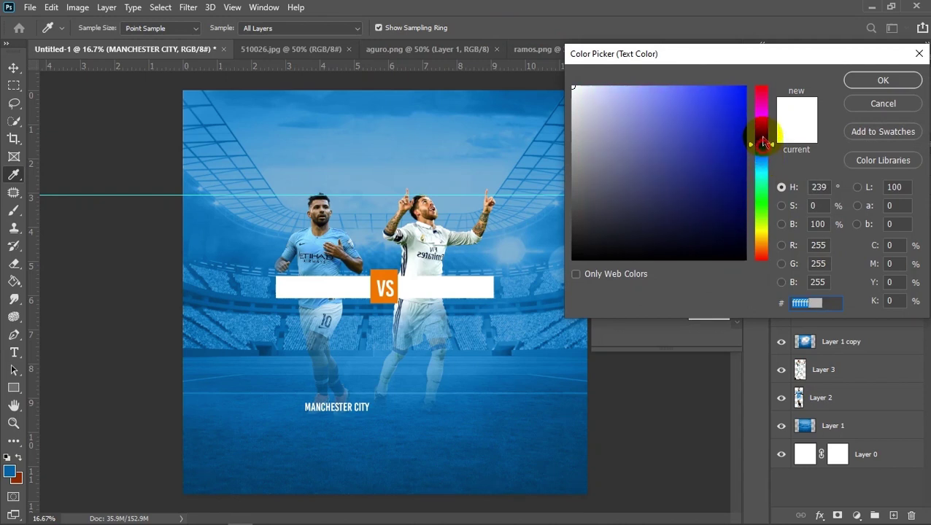
left_click_drag(764, 135, 764, 166)
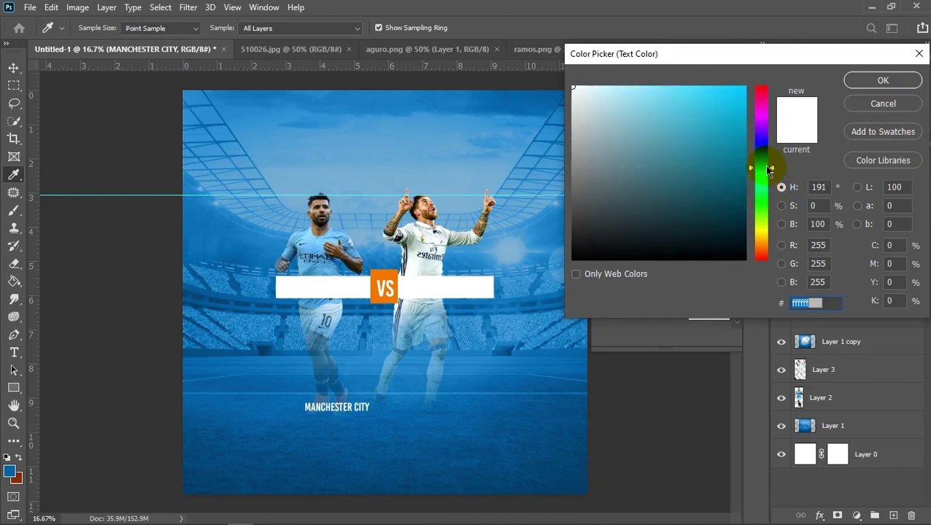
left_click(744, 219)
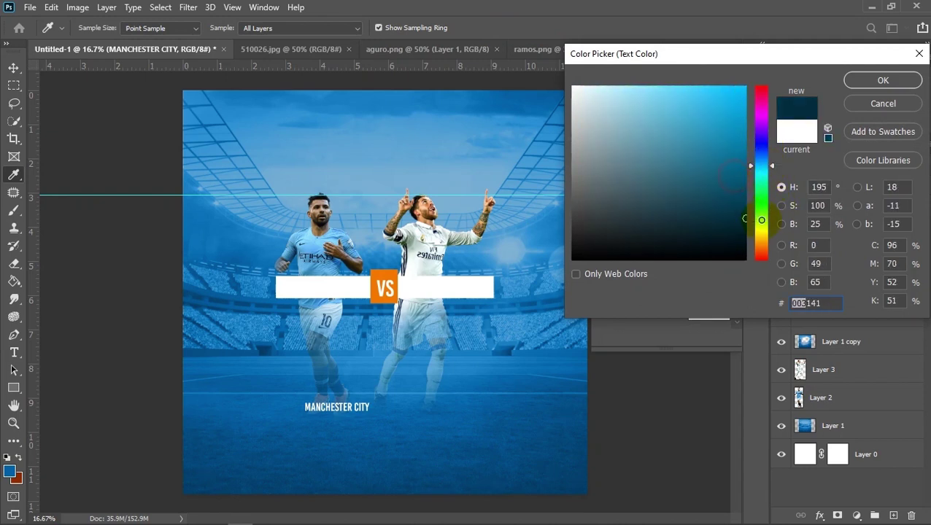
left_click(846, 82)
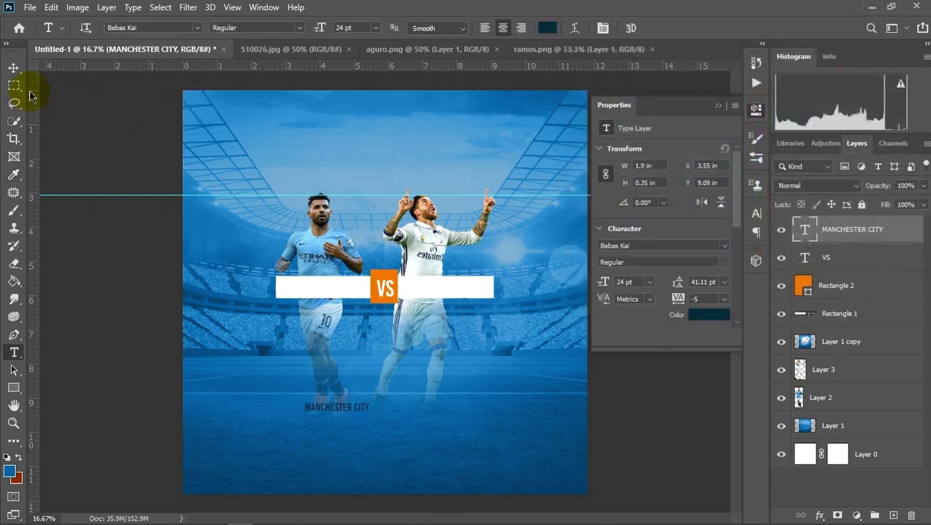
left_click(13, 69)
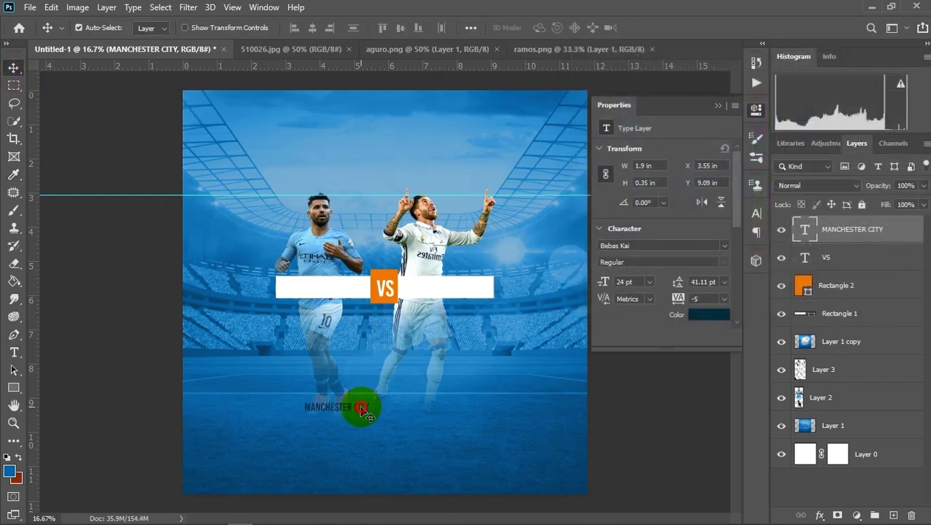
Step: Move MANCHESTER CITY onto the white bar left of VS and set its tracking to -25
left_click_drag(362, 410, 350, 292)
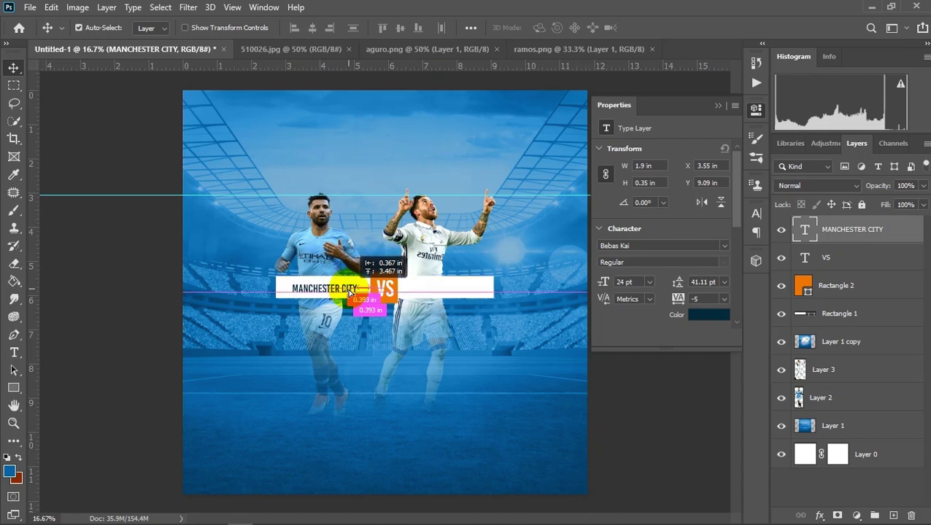
left_click_drag(350, 290, 352, 289)
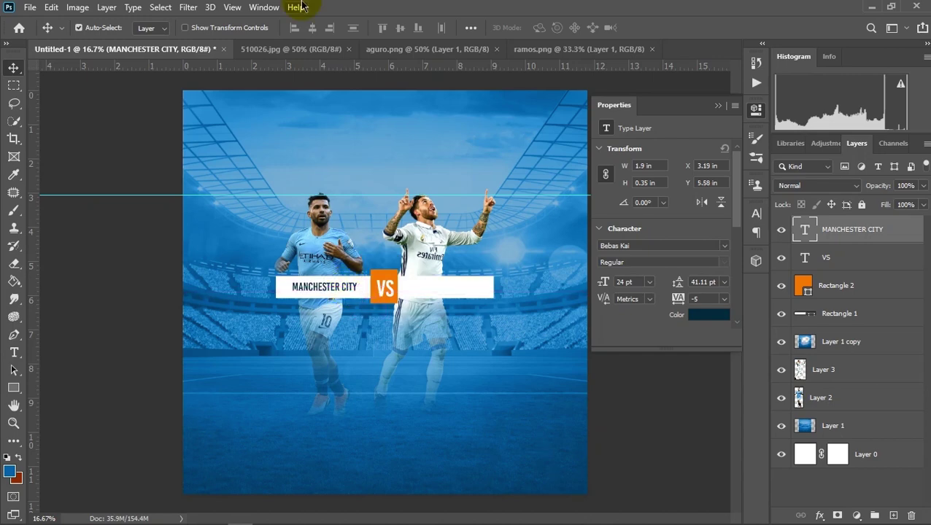
left_click(272, 9)
left_click(343, 168)
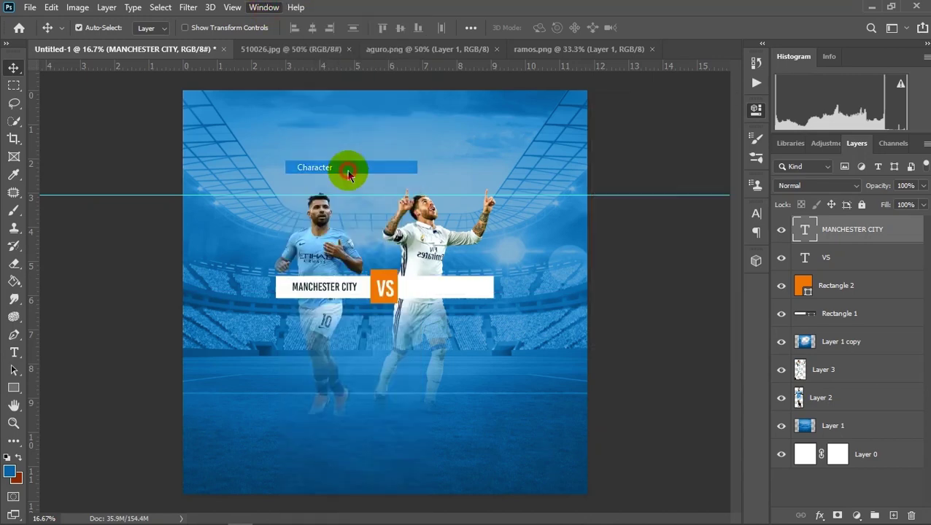
left_click(733, 265)
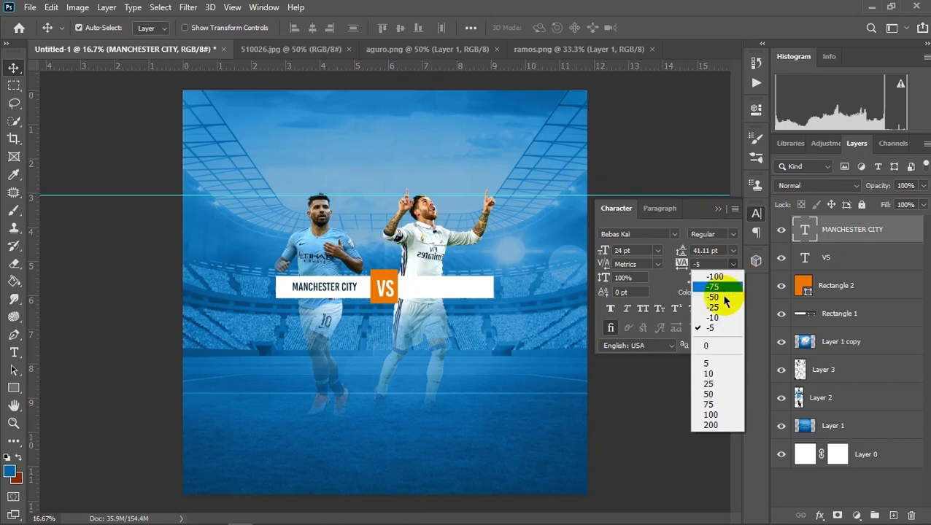
left_click(715, 306)
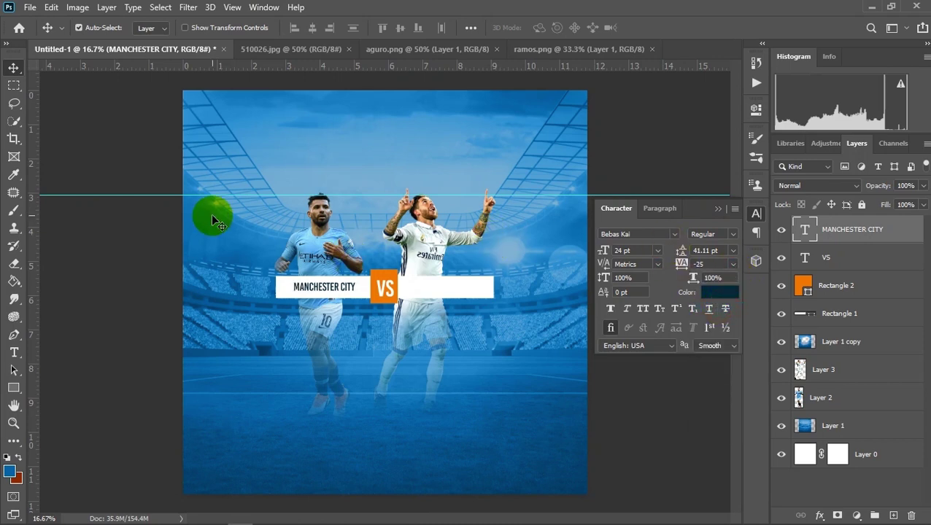
Step: Duplicate the MANCHESTER CITY label onto the bar right of VS and retype it as REAL MADRID
right_click(832, 239)
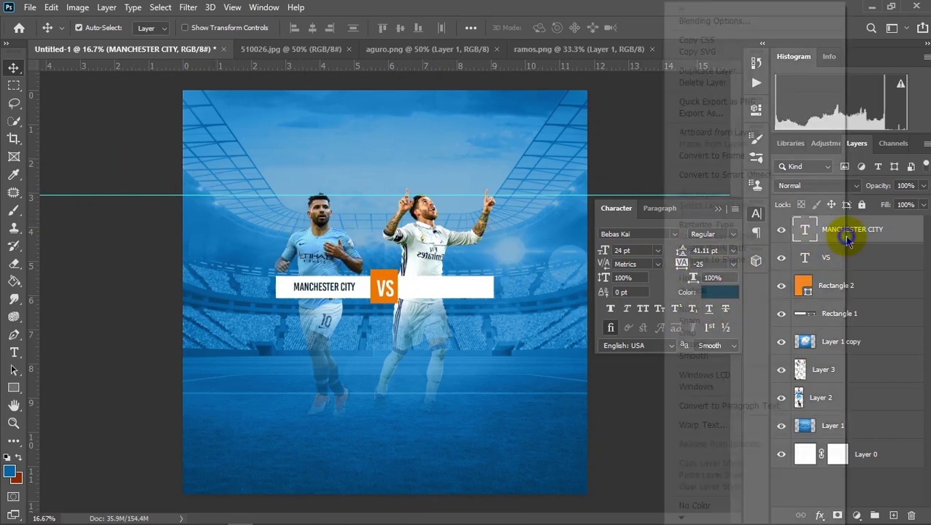
left_click(726, 72)
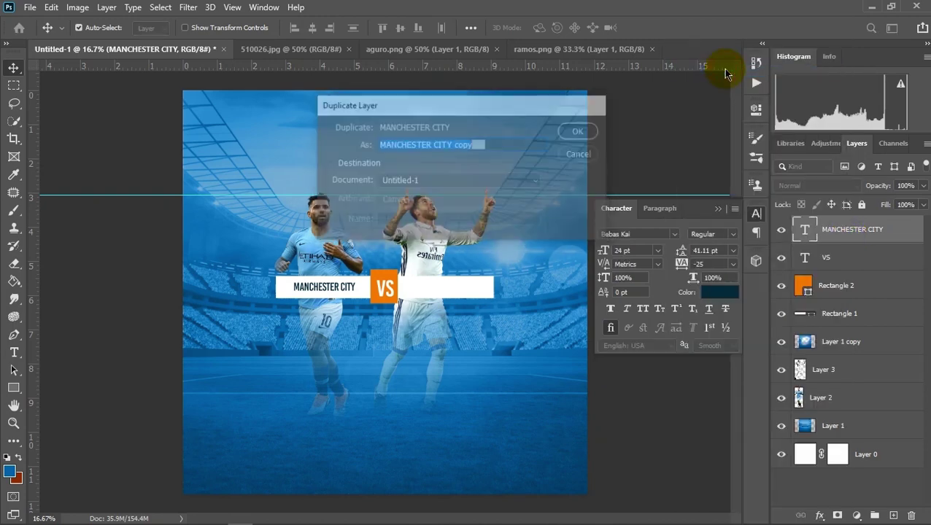
key("Return")
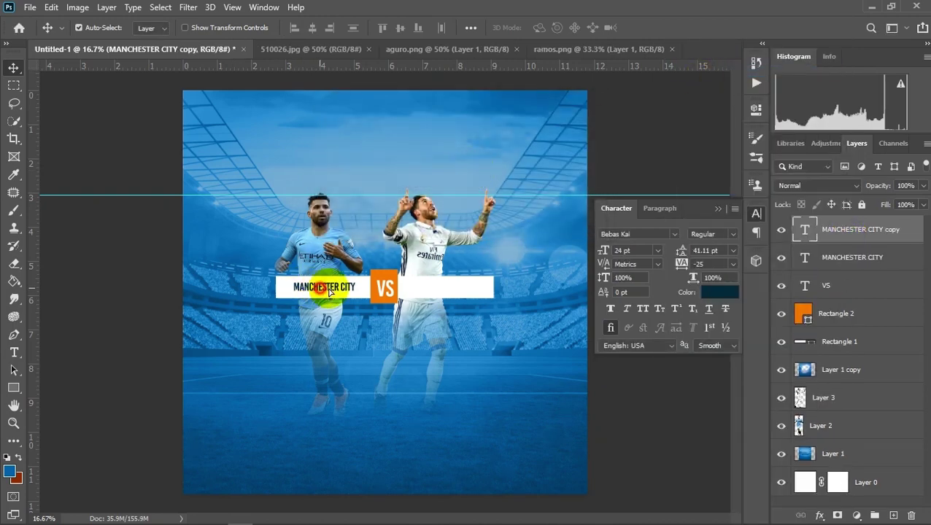
left_click_drag(328, 292, 448, 291)
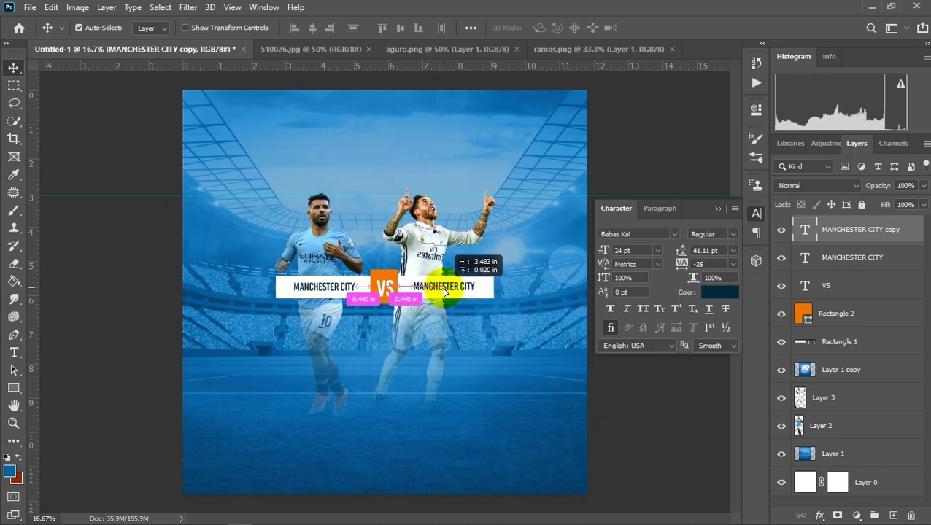
left_click_drag(446, 291, 440, 291)
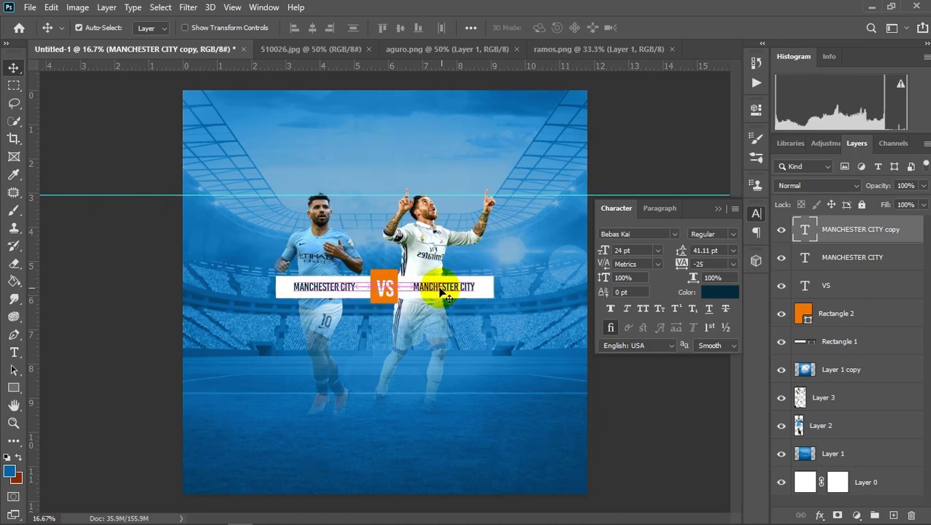
left_click(14, 353)
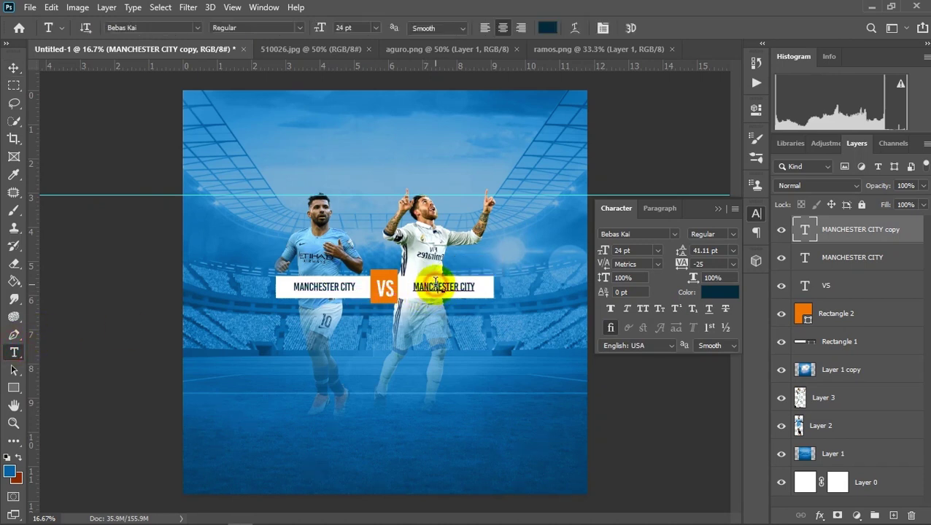
left_click(436, 284)
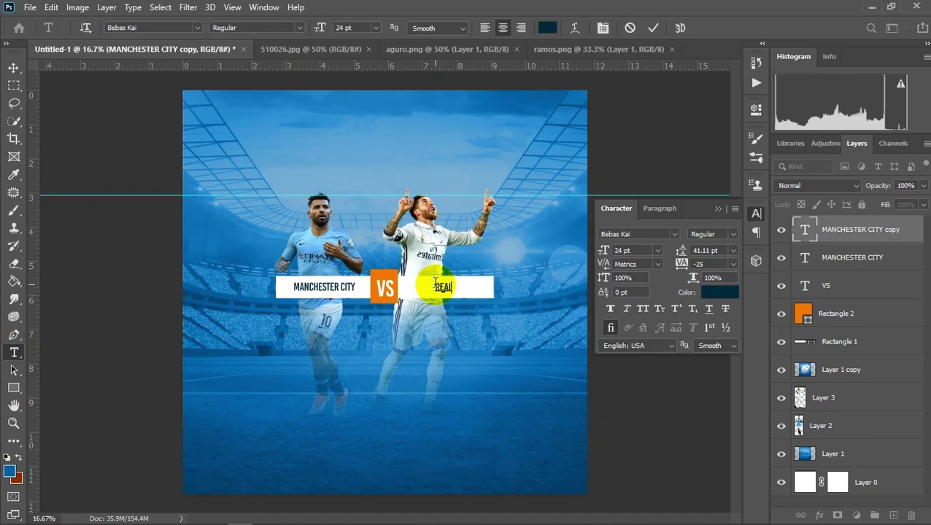
type("REAL MADRID")
left_click(654, 30)
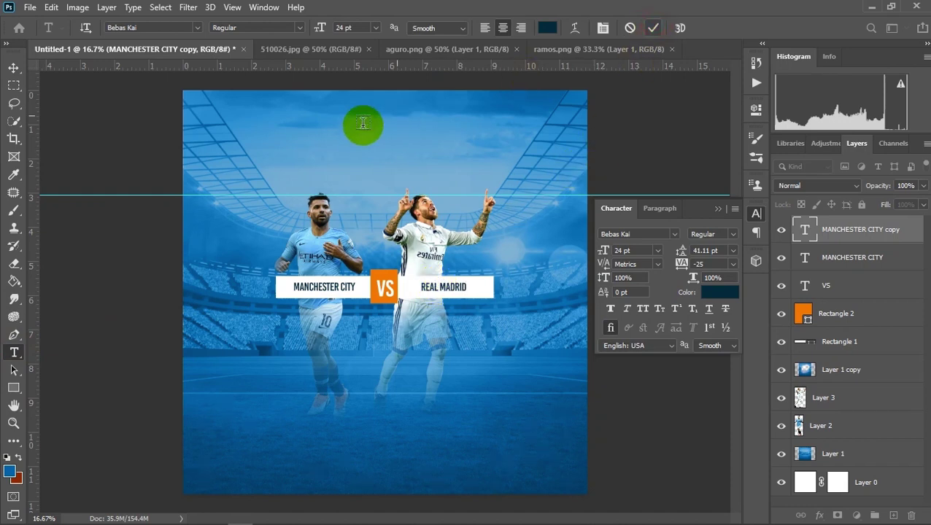
left_click(14, 69)
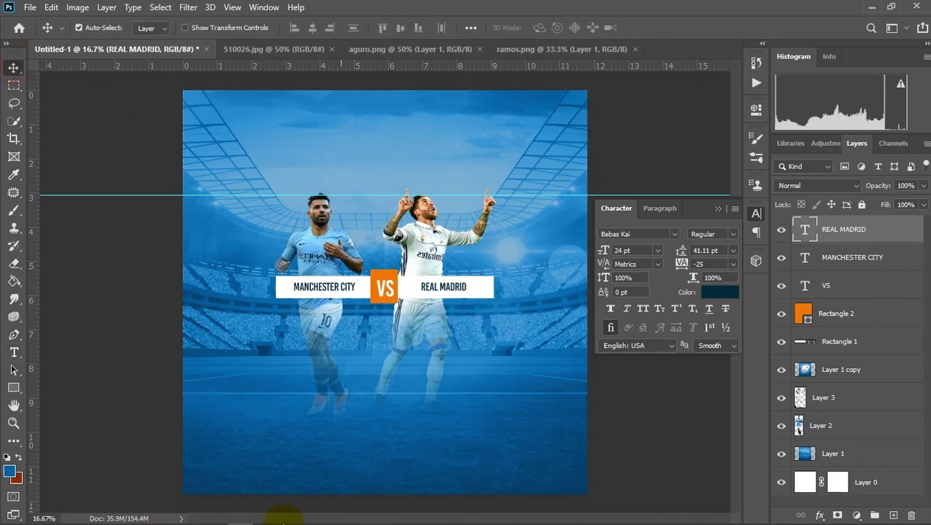
Step: Open city.png from the tutorial 4 folder in Photoshop
left_click(341, 514)
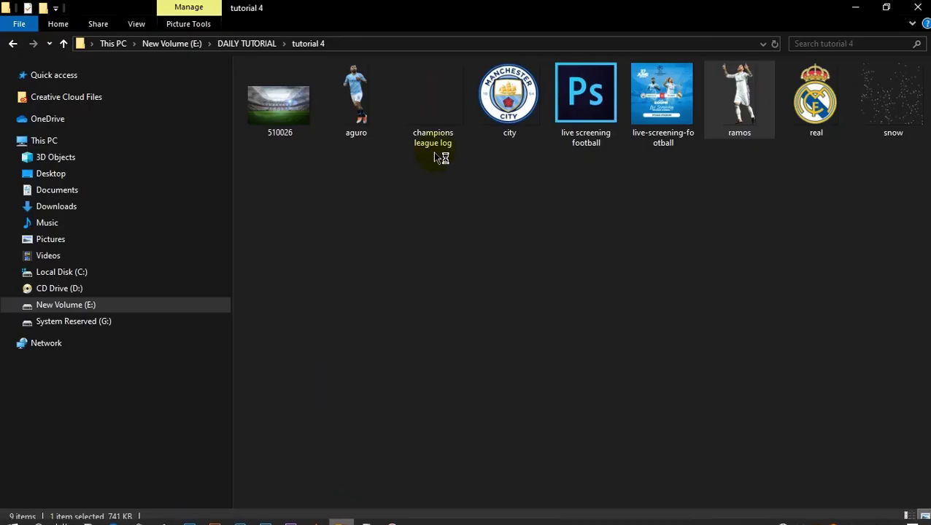
left_click(515, 102)
right_click(531, 104)
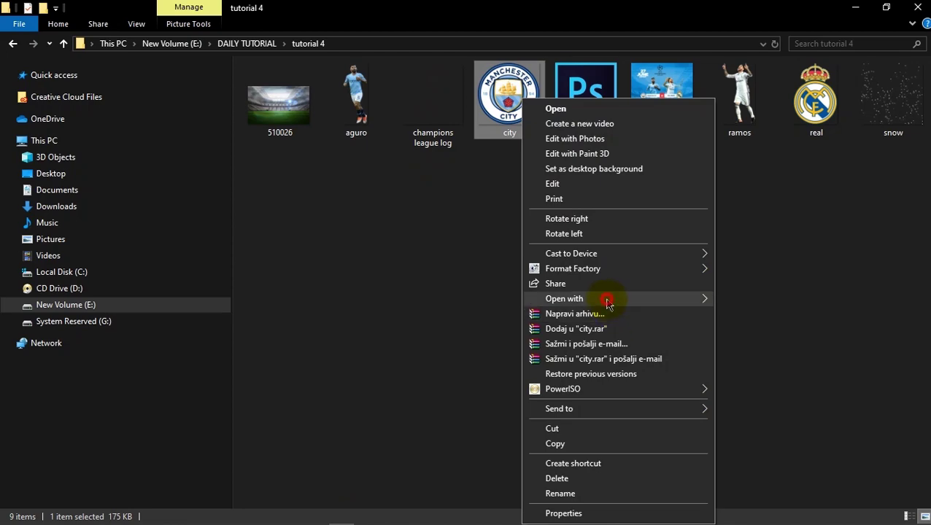
left_click(824, 314)
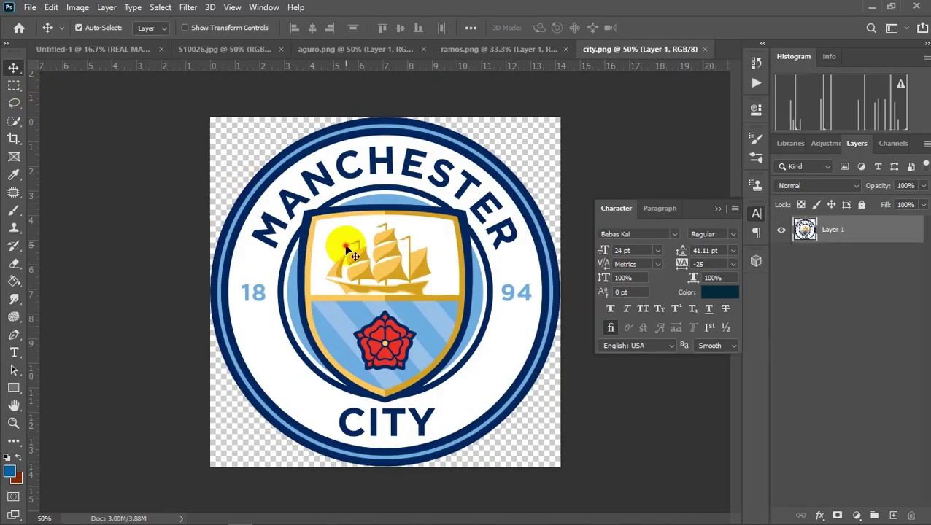
Step: Bring the Manchester City crest into the poster and shrink it at the bar's left end
left_click_drag(353, 256, 174, 89)
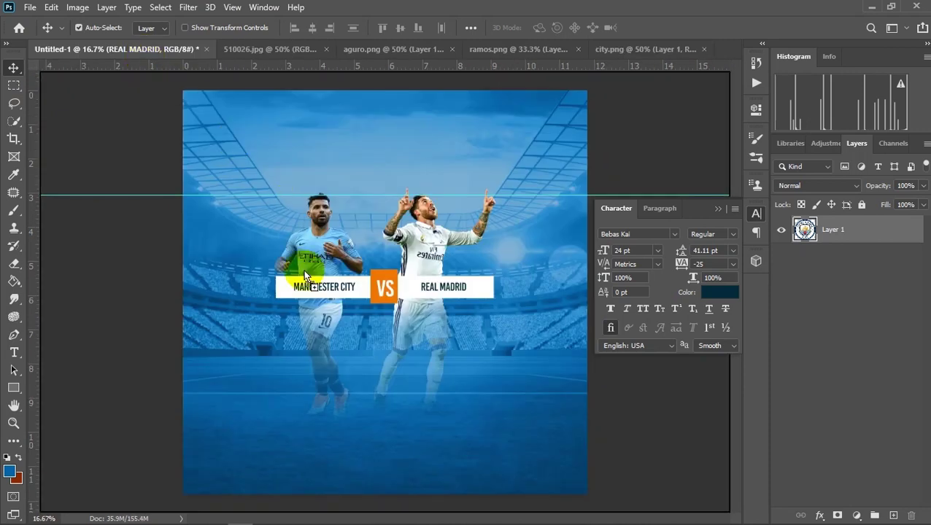
left_click_drag(173, 89, 310, 283)
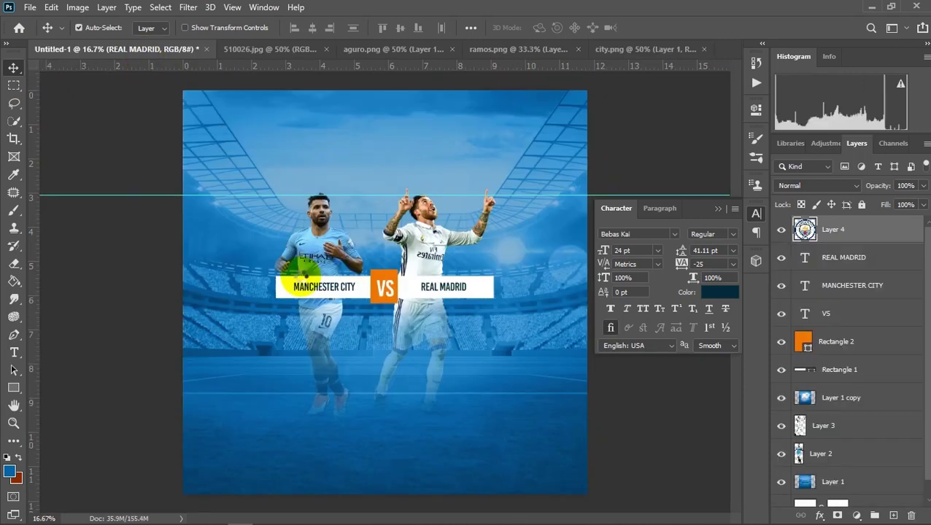
key("ctrl+t")
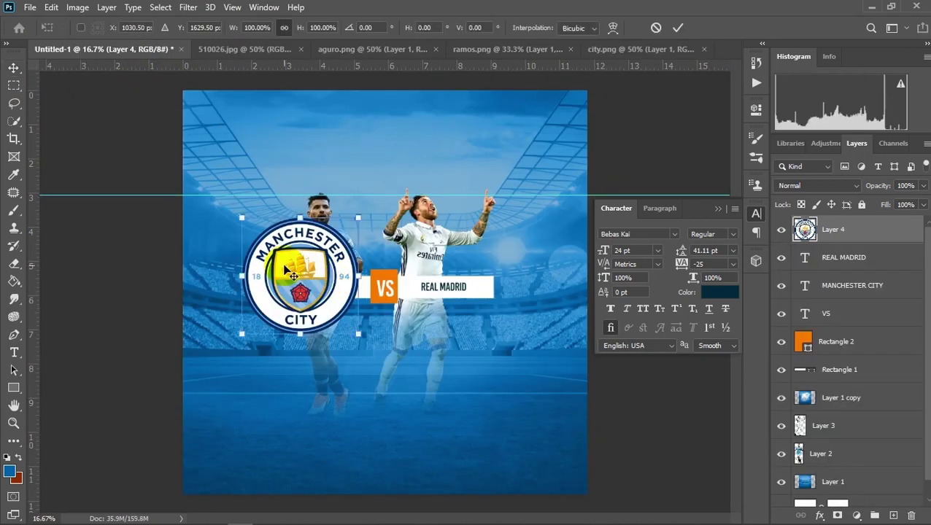
mouse_move(358, 217)
left_mouse_down()
mouse_move(296, 281)
mouse_move(266, 285)
mouse_move(278, 266)
mouse_move(270, 273)
mouse_move(280, 310)
mouse_move(292, 315)
mouse_move(268, 296)
left_mouse_up()
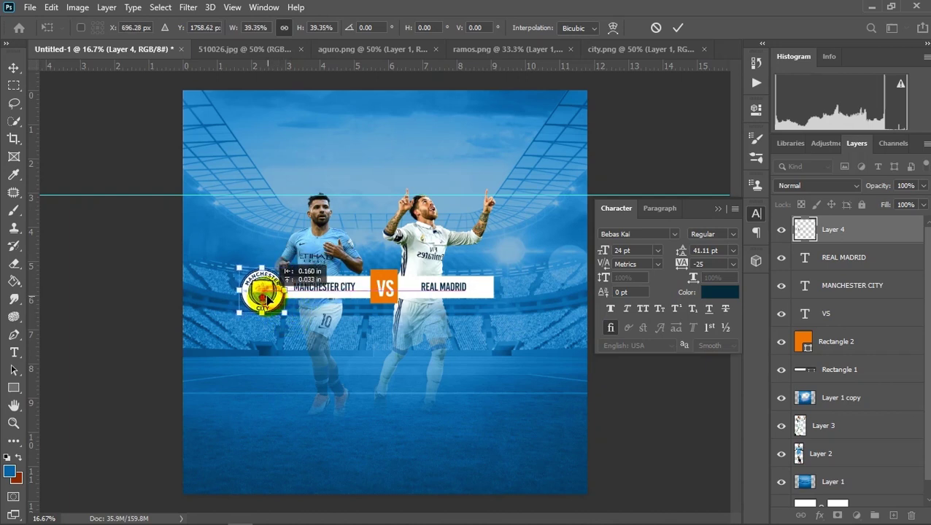
left_click(677, 28)
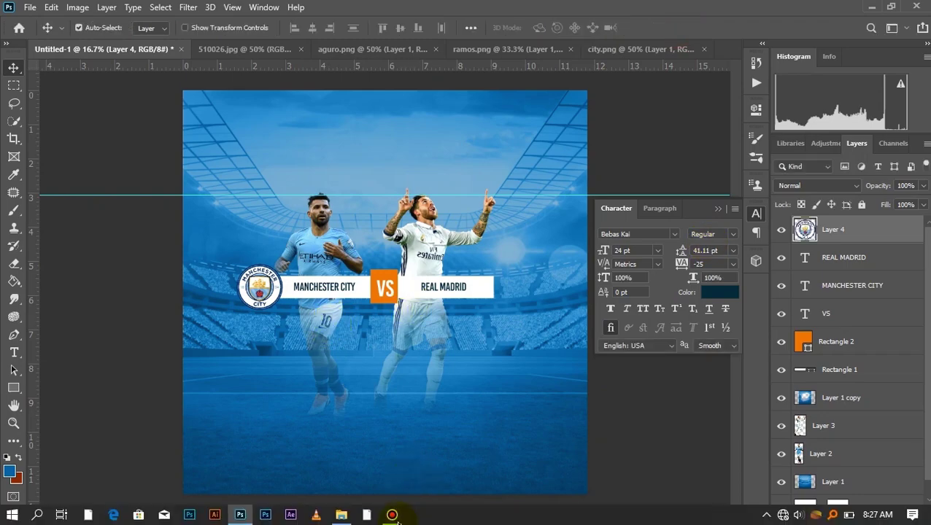
Step: Open real.png from the project folder in Photoshop
left_click(362, 517)
left_click(792, 78)
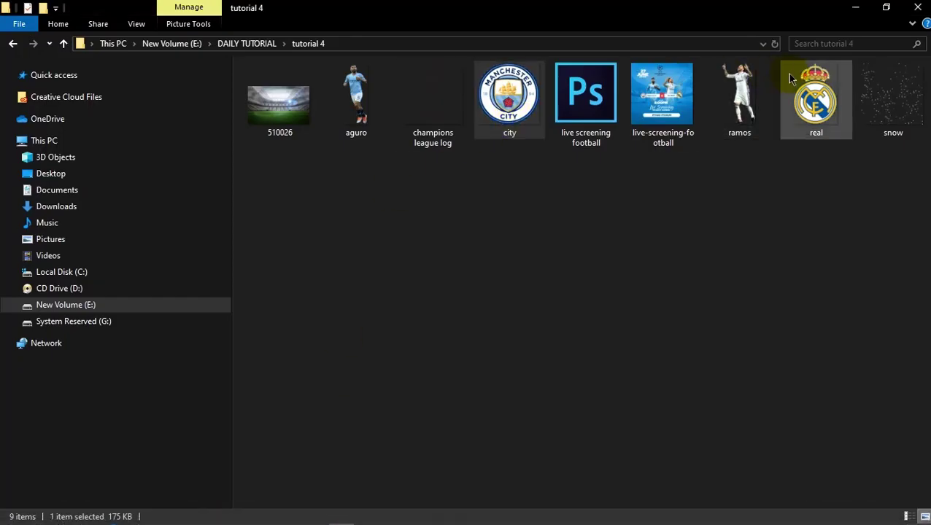
right_click(792, 79)
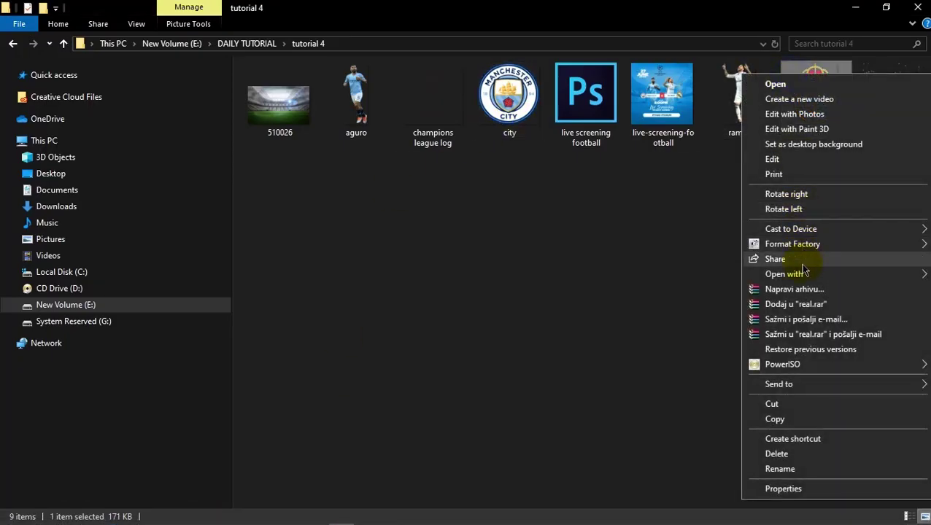
mouse_move(784, 274)
left_click(679, 292)
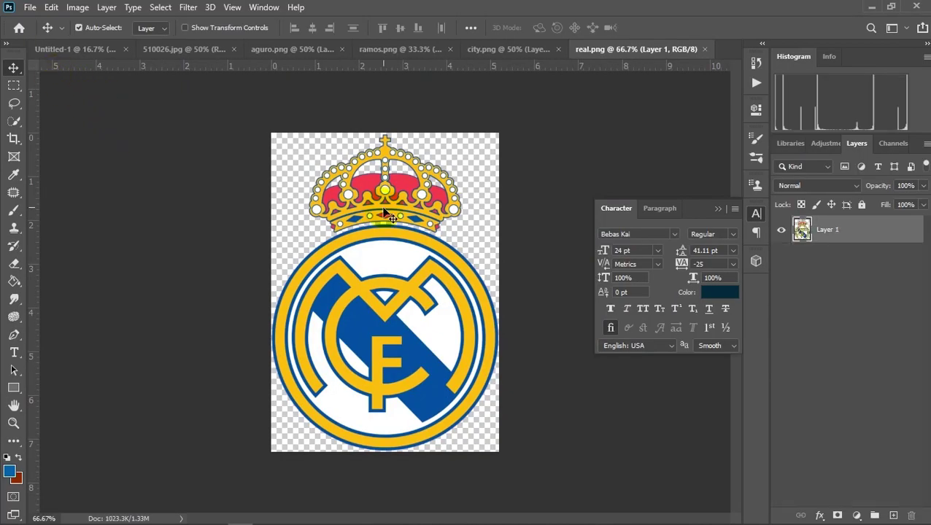
Step: Drag the Real Madrid crest into the poster and scale it down beside REAL MADRID
left_click_drag(422, 280, 95, 58)
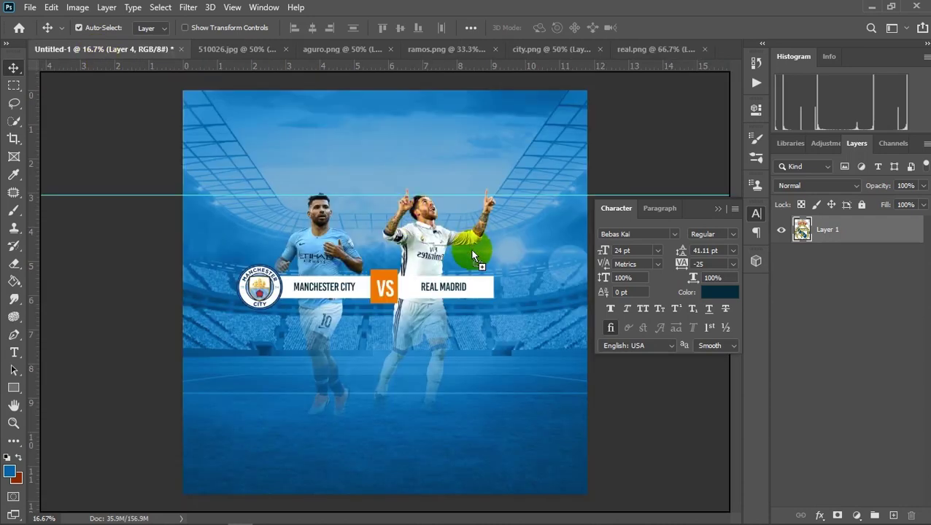
left_click_drag(96, 58, 501, 282)
left_click_drag(504, 287, 523, 286)
key("ctrl+t")
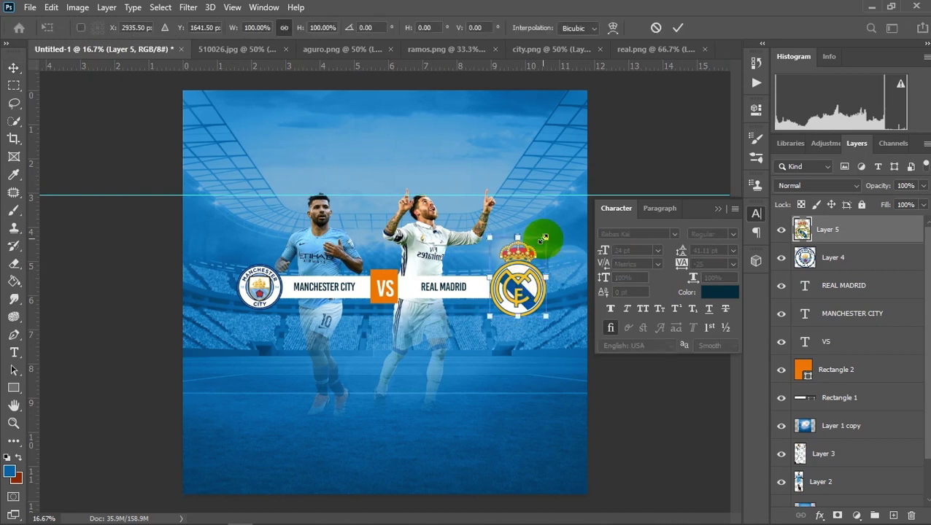
left_click_drag(543, 237, 531, 254)
left_click_drag(511, 295, 506, 294)
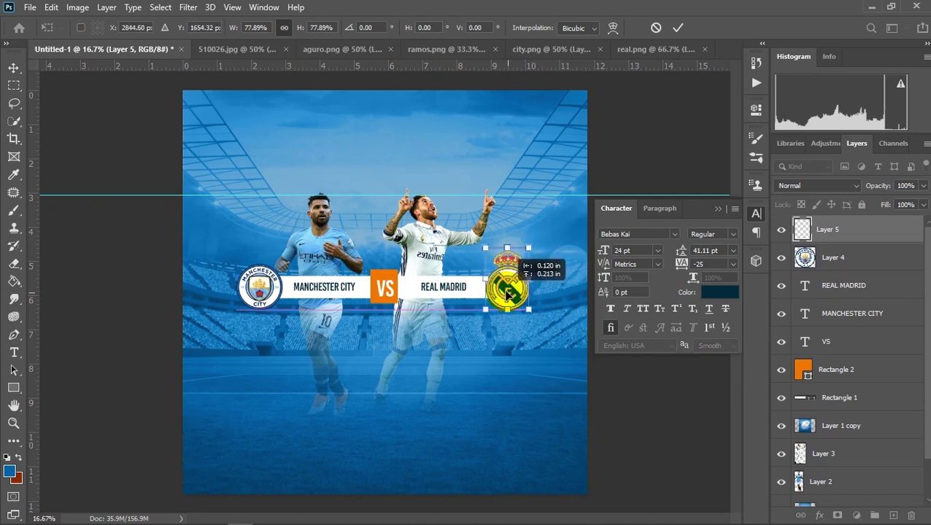
left_click_drag(529, 247, 531, 250)
left_click(679, 28)
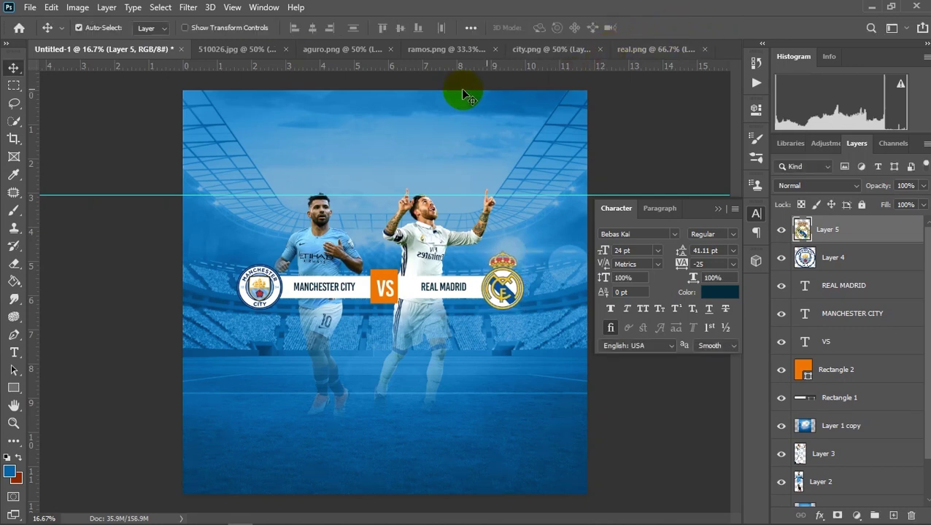
Step: Add a white 60 pt "27 JUNE" text near the poster's top left
left_click(12, 355)
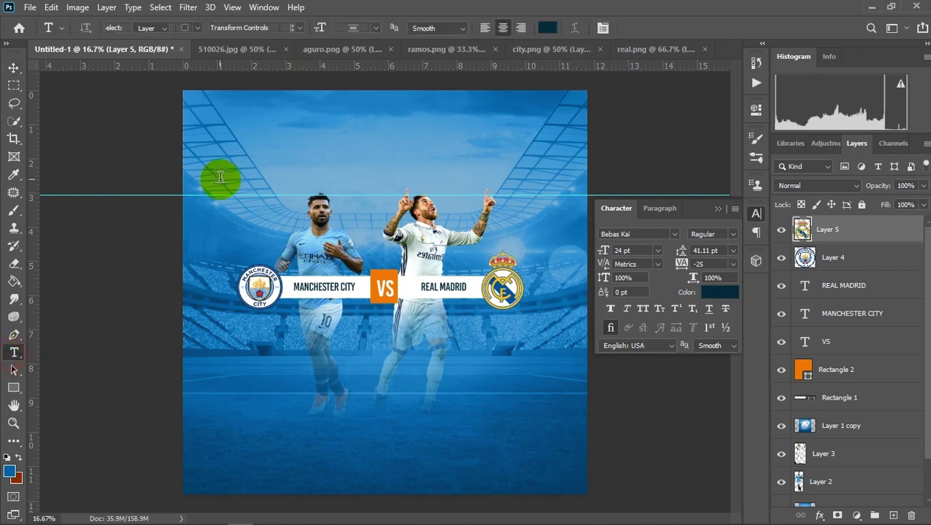
left_click(227, 139)
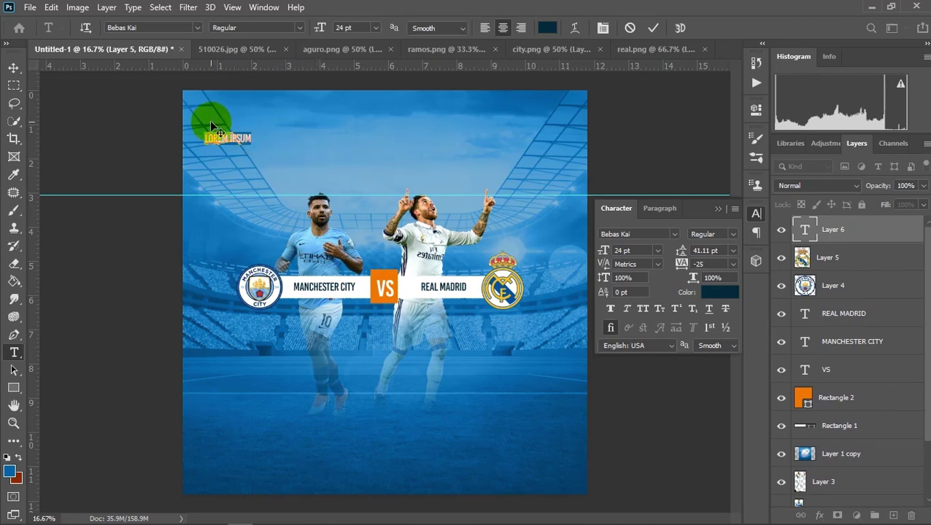
key("BackSpace")
left_click(653, 27)
left_click(376, 28)
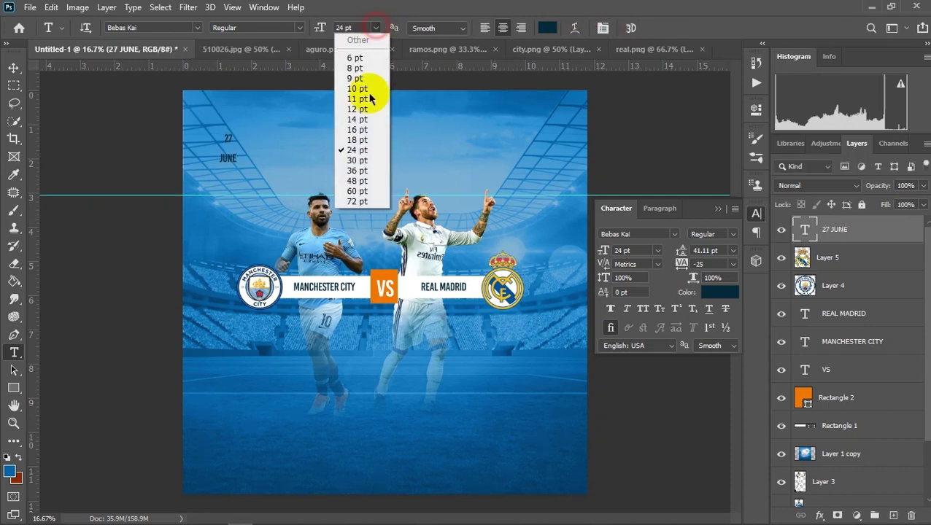
left_click(354, 191)
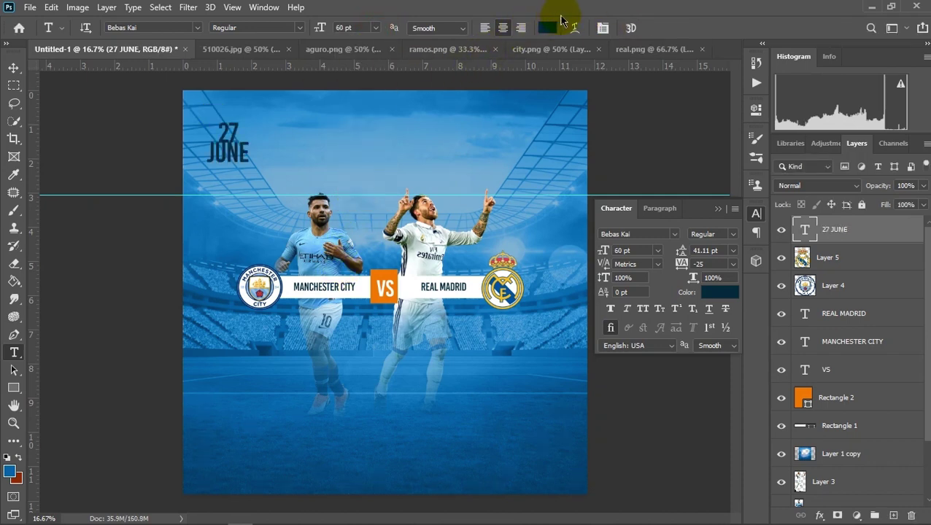
left_click(552, 30)
left_click(574, 87)
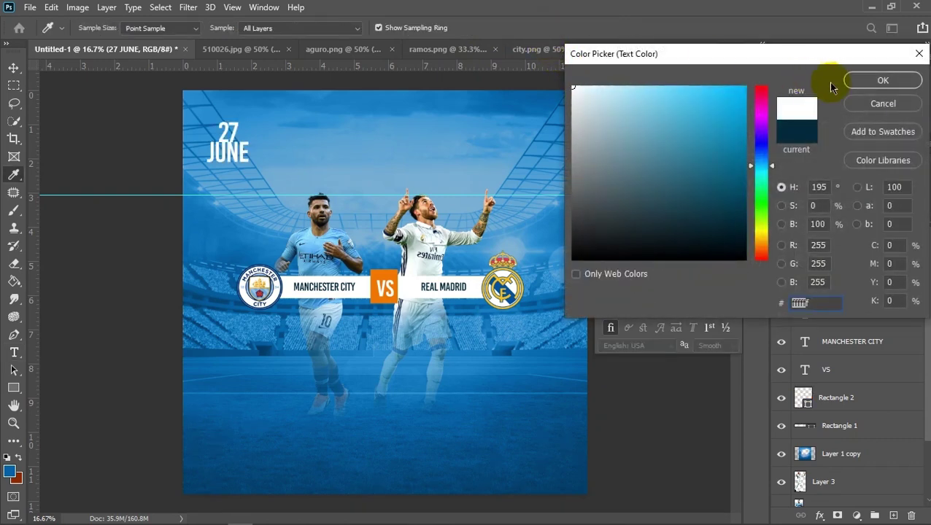
left_click(852, 83)
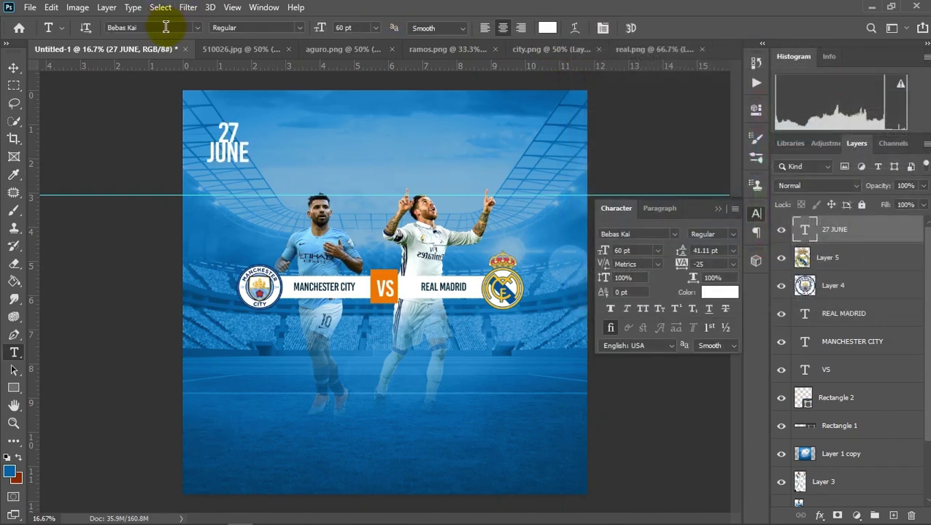
Step: Set the date to Gotham Ultra with 44 pt leading and shift it slightly right
type("GOTH")
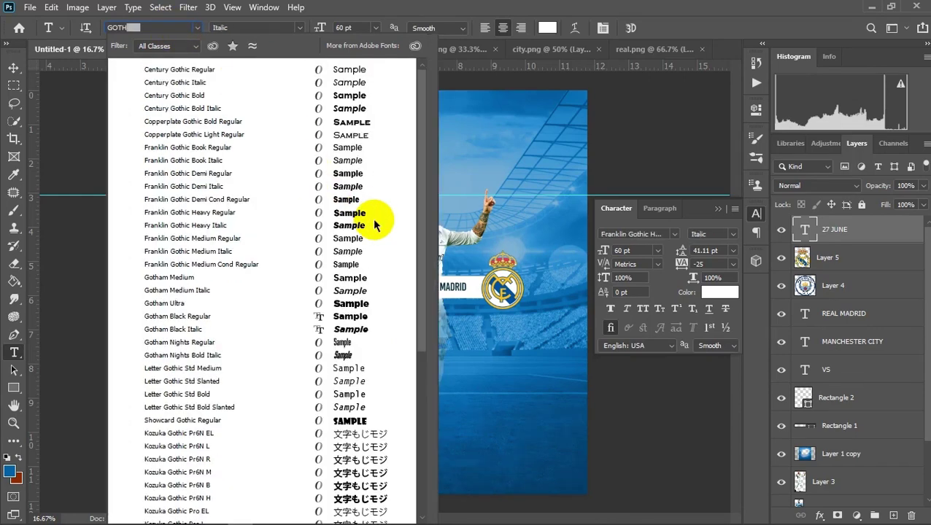
left_click(363, 304)
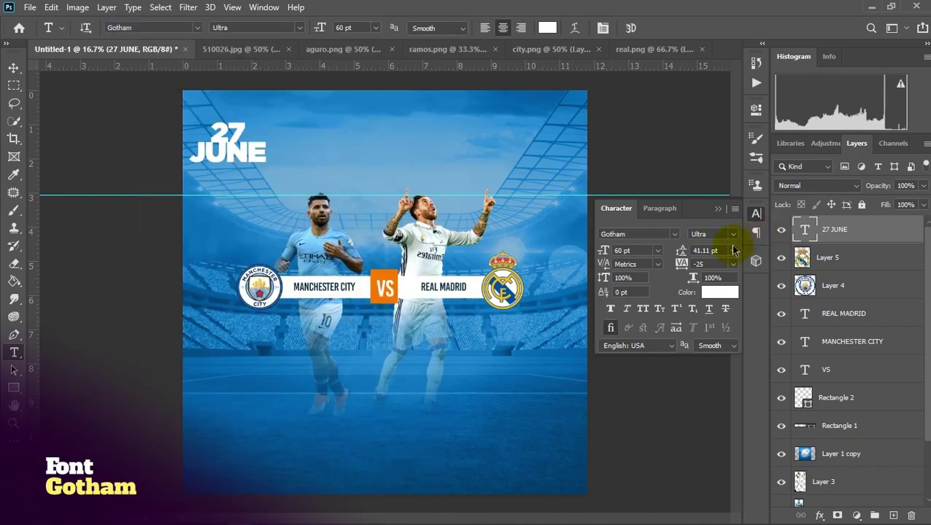
left_click(724, 250)
type("44")
left_click(702, 263)
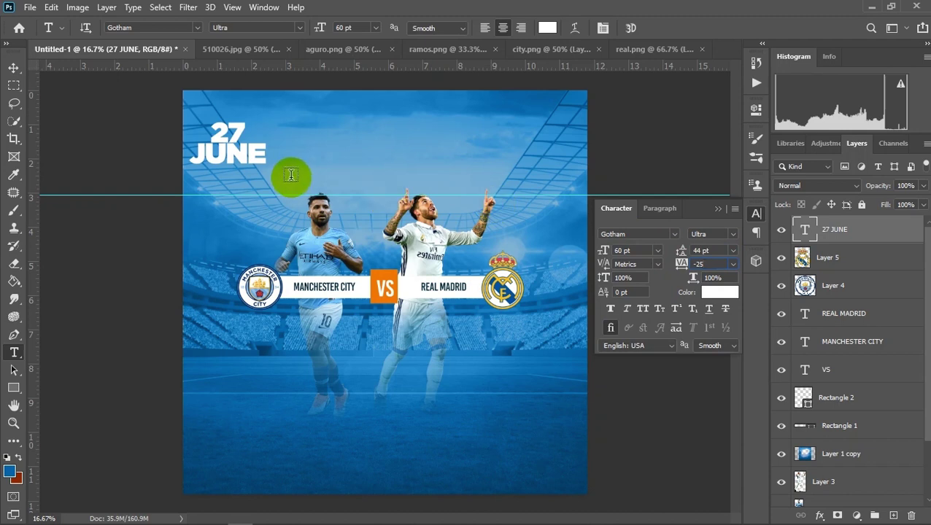
left_click(14, 68)
left_click_drag(245, 132, 275, 139)
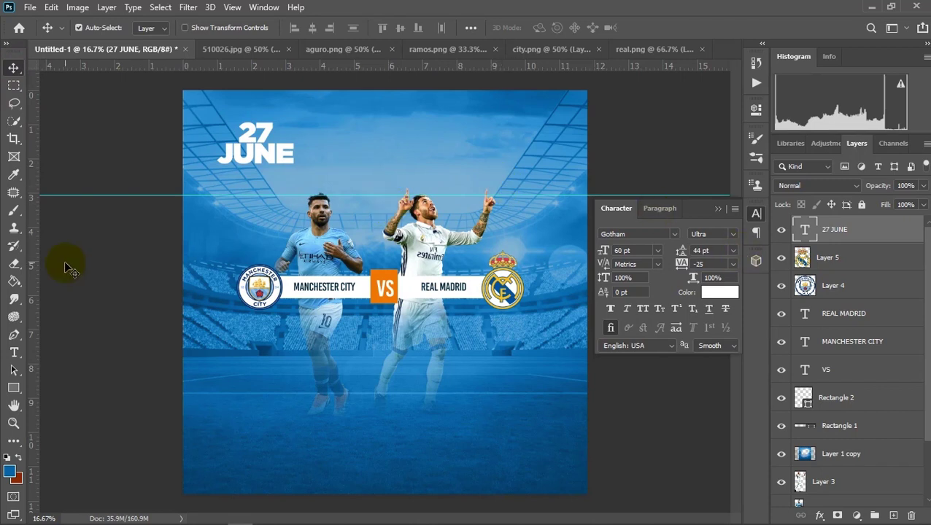
Step: Add a "SUNDAY" text line at 24 pt
left_click(14, 353)
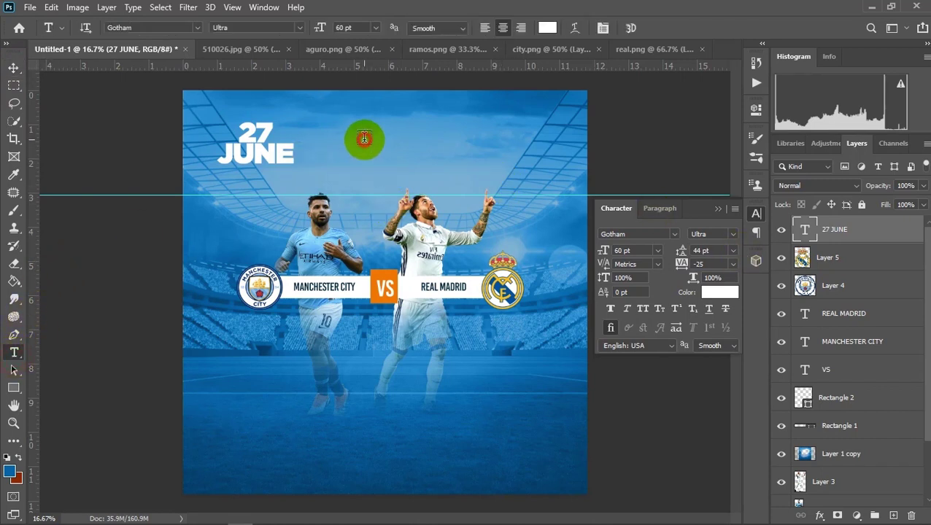
left_click(479, 162)
type("SUNDAY")
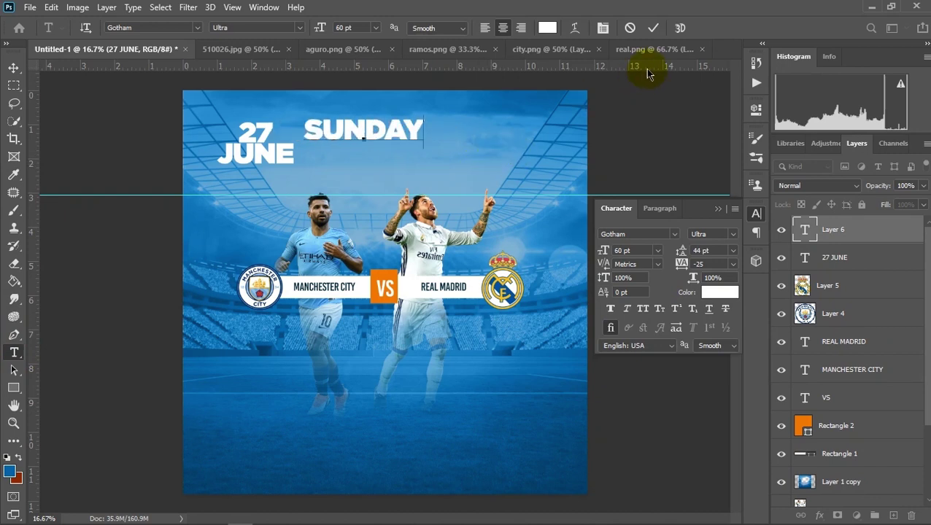
left_click(654, 29)
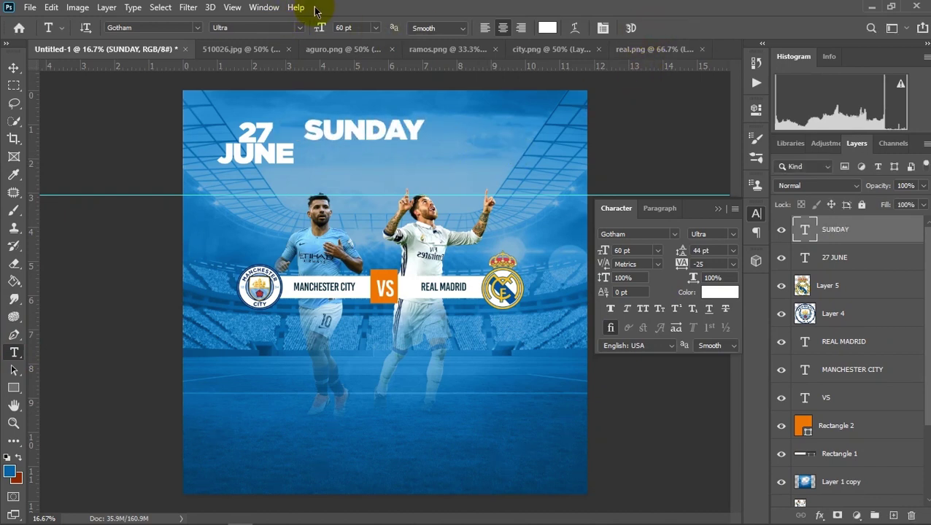
left_click(374, 27)
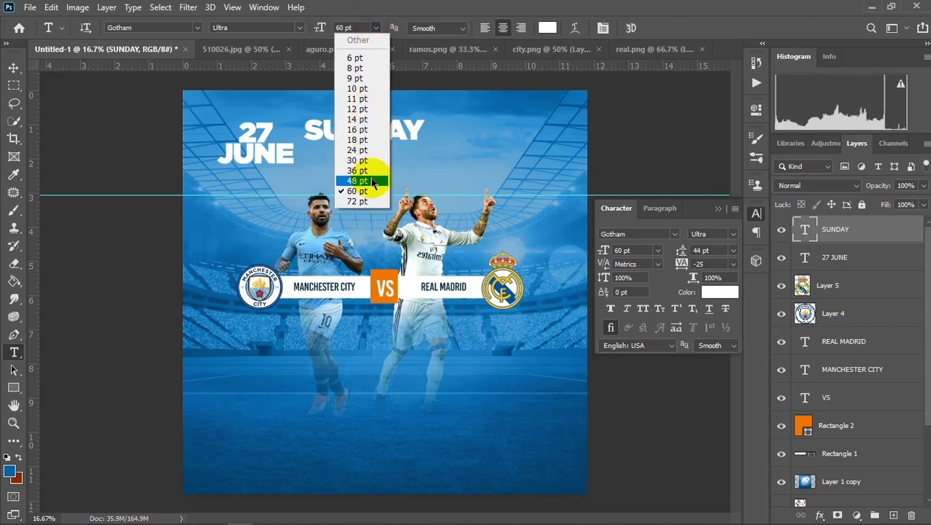
left_click(357, 150)
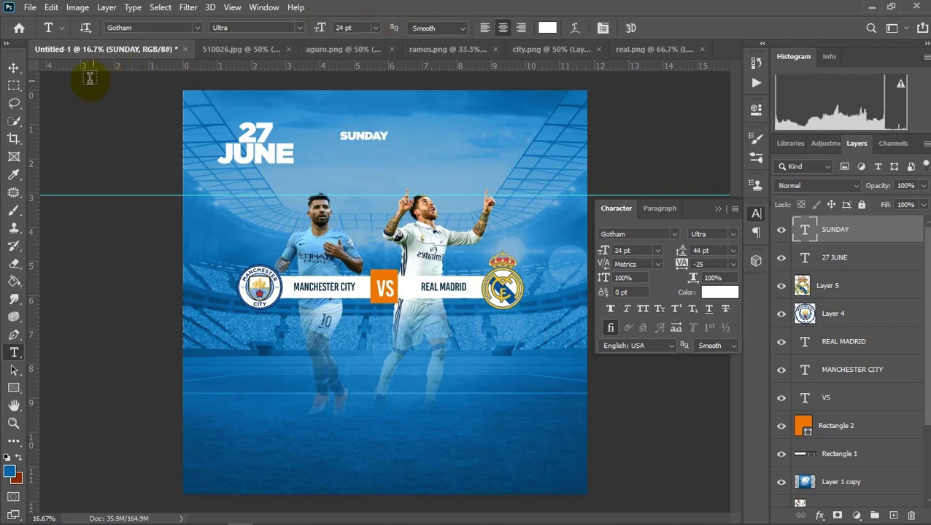
Step: Position SUNDAY centred just beneath JUNE
left_click(13, 68)
left_click_drag(330, 130, 263, 175)
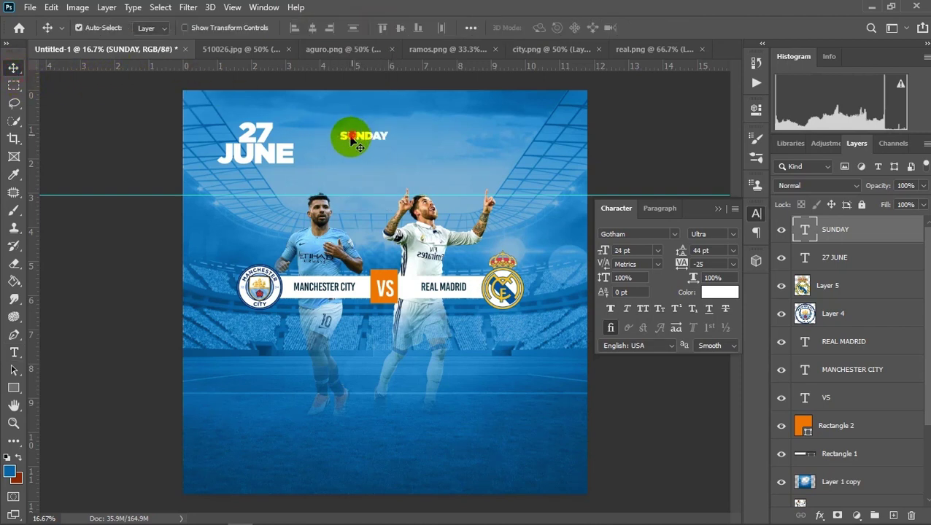
left_click_drag(263, 175, 242, 176)
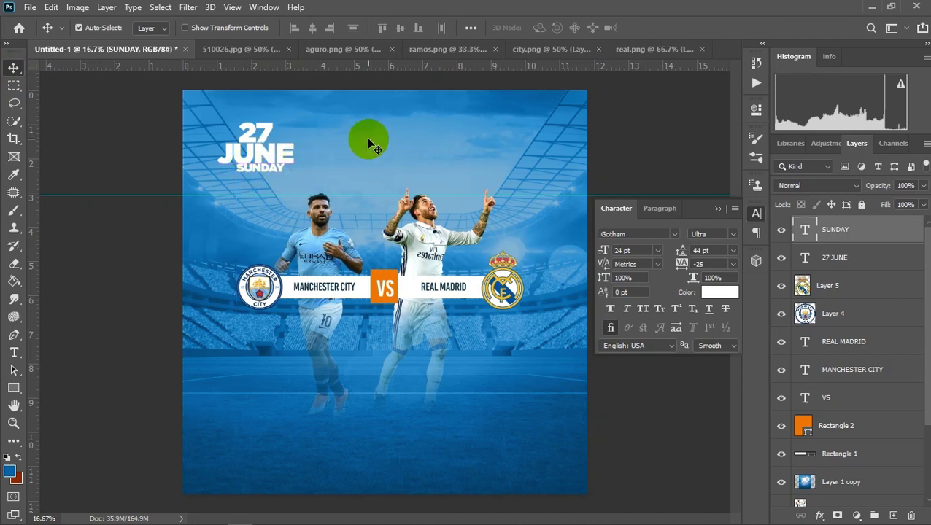
key("Down")
key("Down")
key("Left")
key("Left")
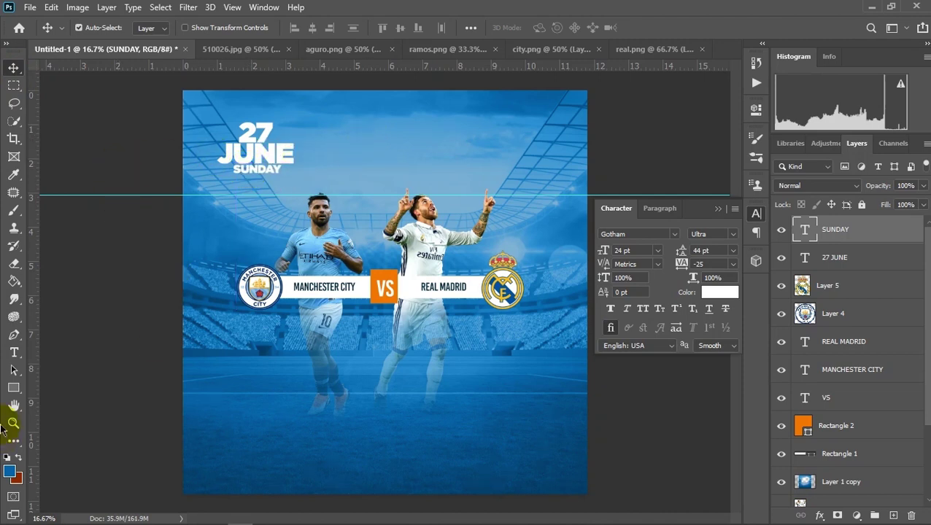
left_click(14, 352)
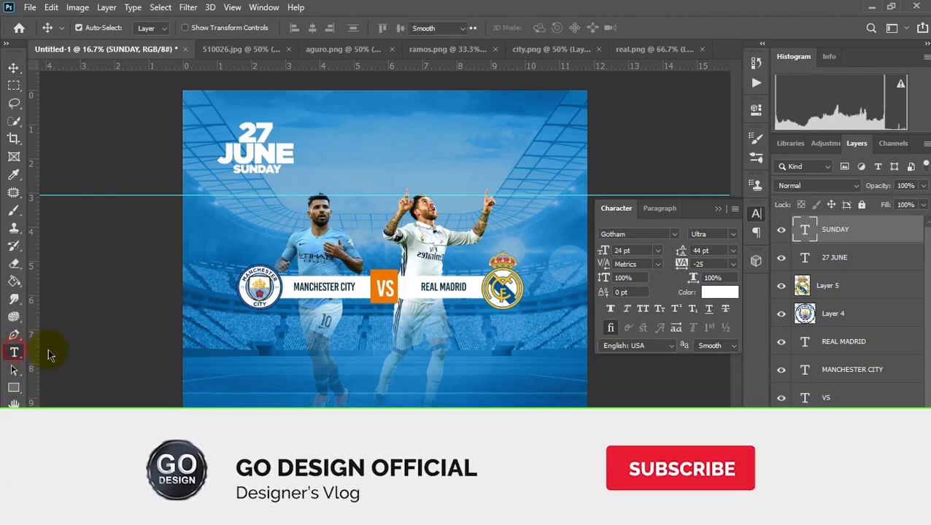
Step: Add a KICK OFF label under the VS bar and centre it
left_click(367, 329)
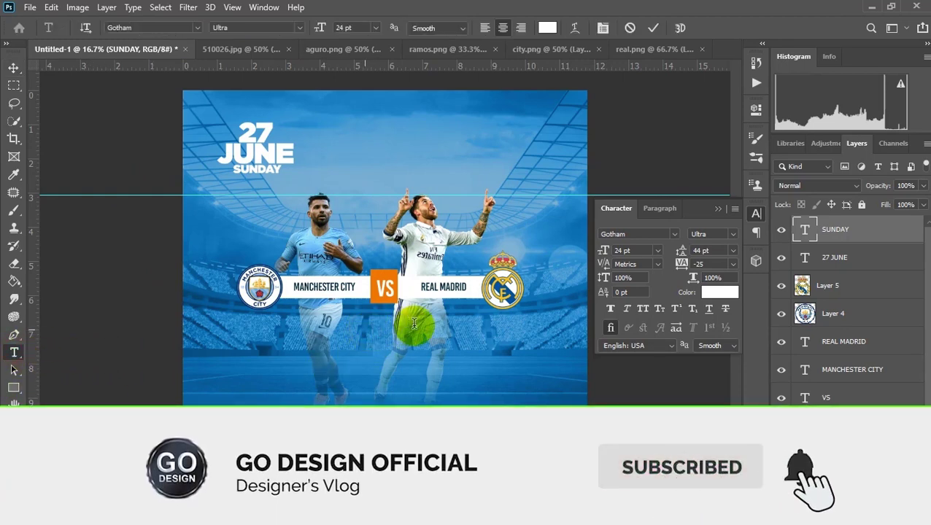
type("KIC")
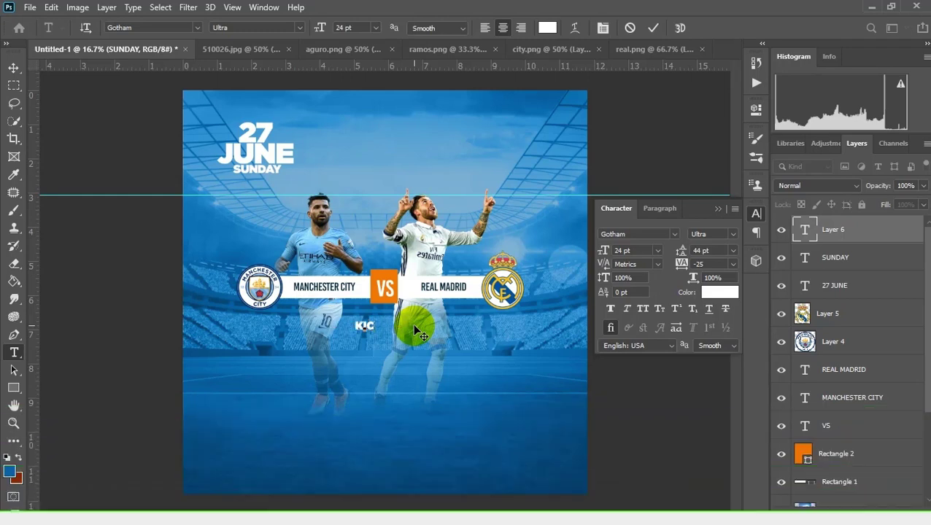
type("K OFF")
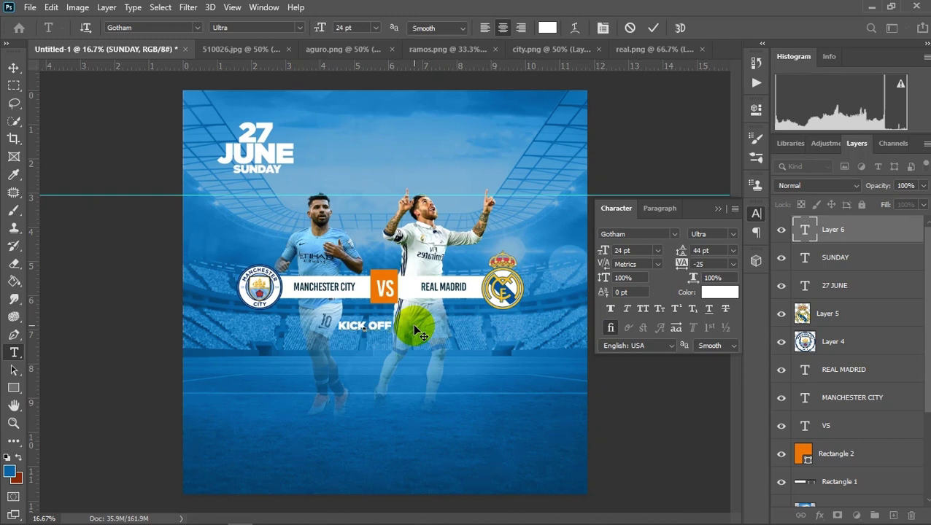
left_click(652, 28)
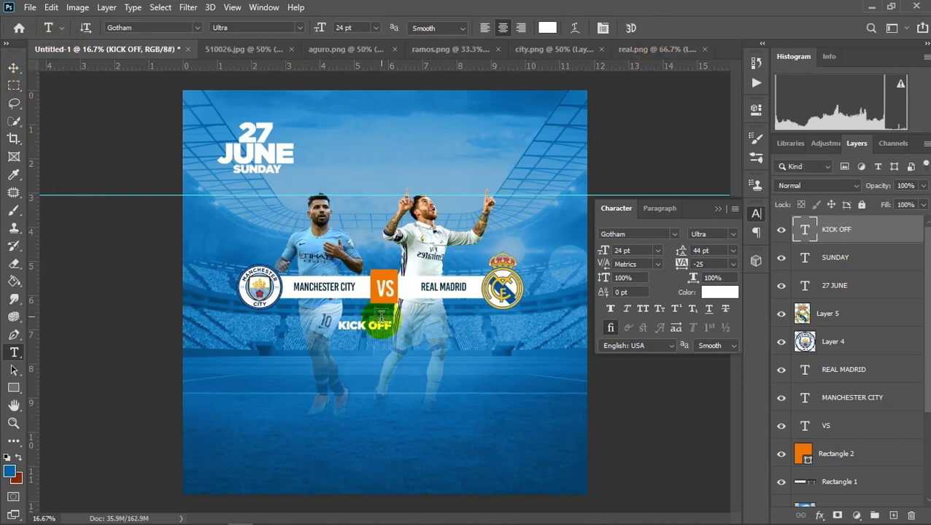
left_click(13, 68)
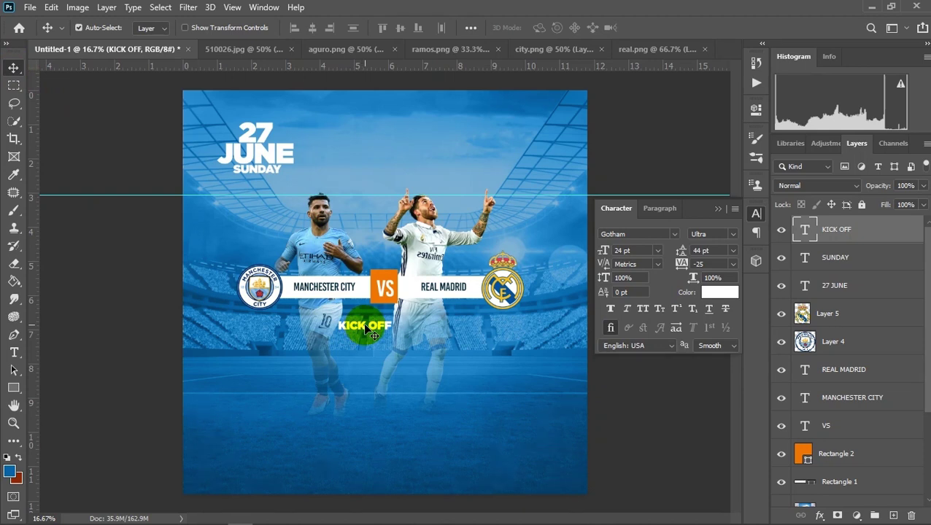
left_click_drag(368, 328, 379, 330)
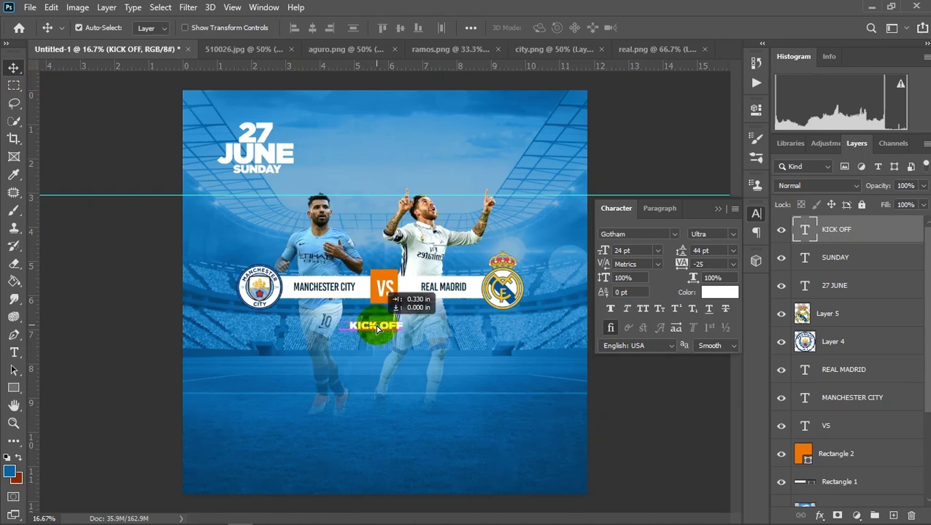
left_click_drag(379, 329, 376, 328)
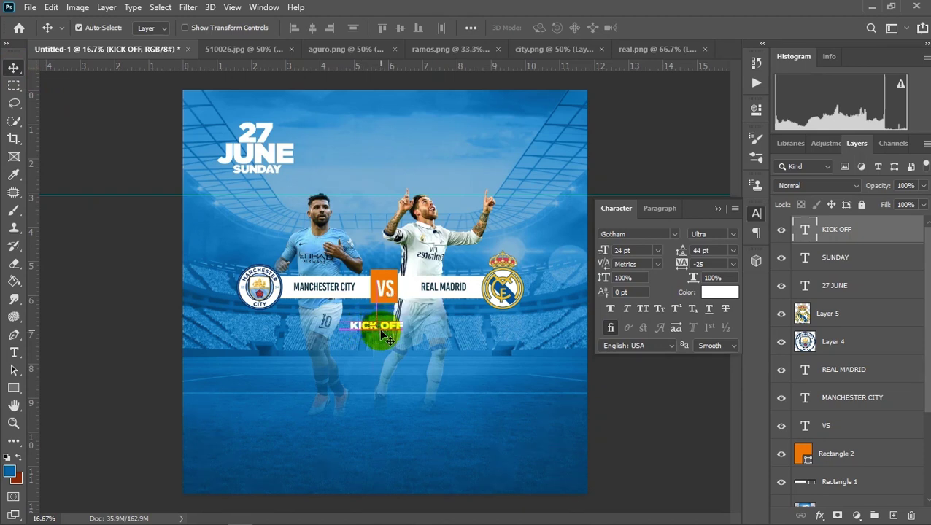
Step: Select the orange VS box, VS text and KICK OFF layers
left_click(395, 278)
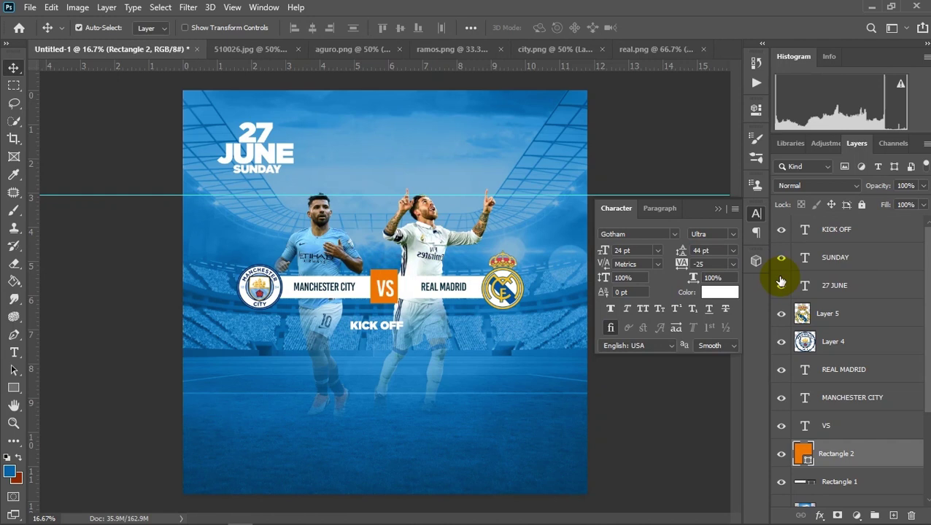
left_click(844, 430, "ctrl")
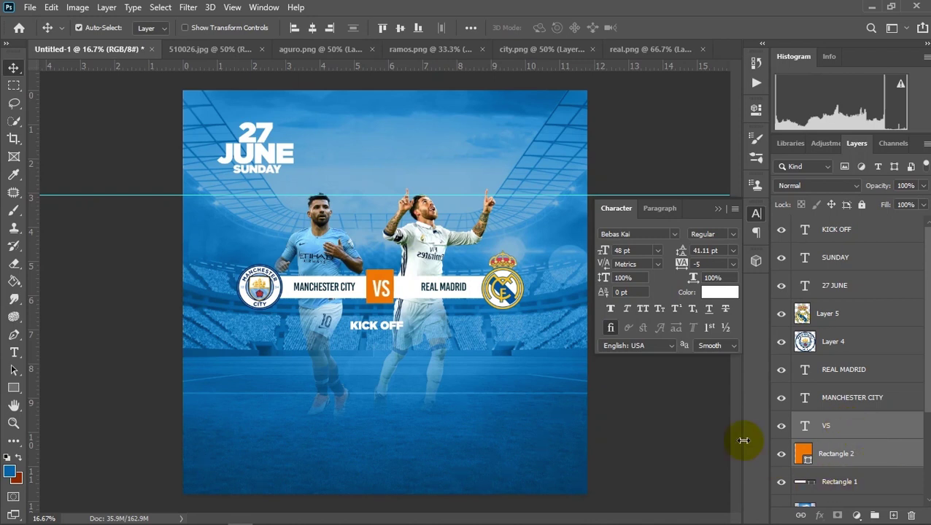
left_click(385, 339)
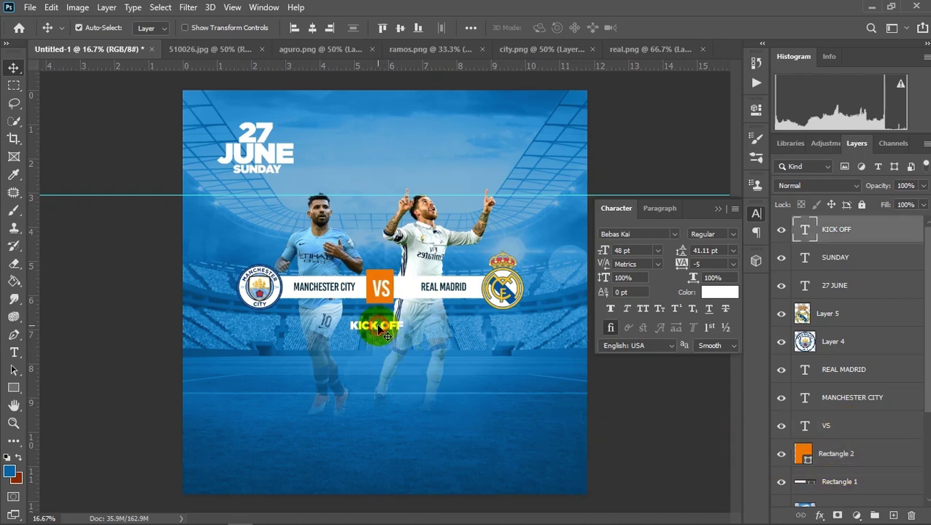
left_click(725, 310)
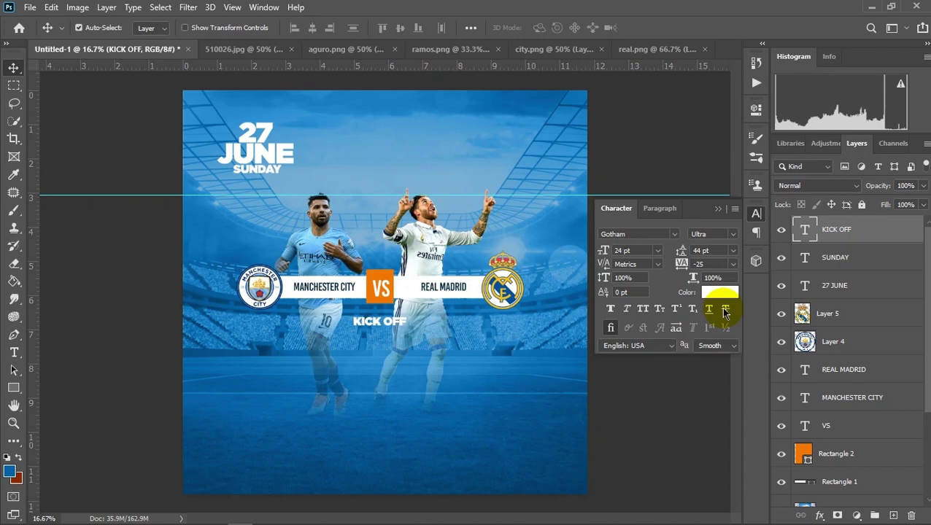
Step: Sample the VS box orange in the KICK OFF colour picker, then cancel without applying it
left_click(14, 353)
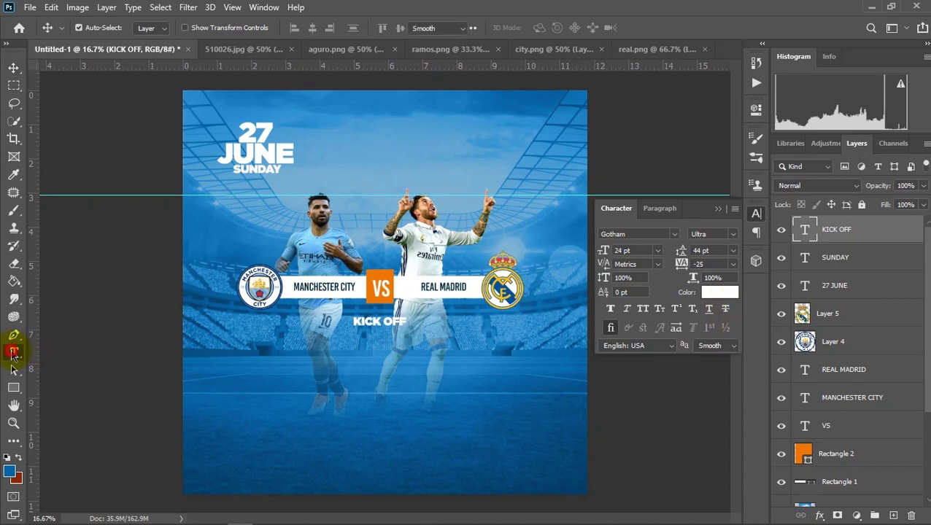
left_click(546, 28)
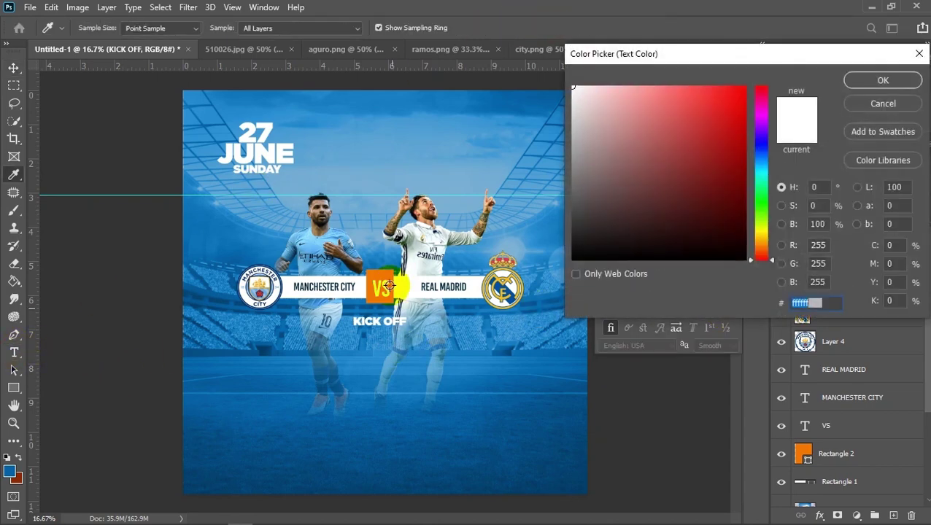
left_click(387, 286)
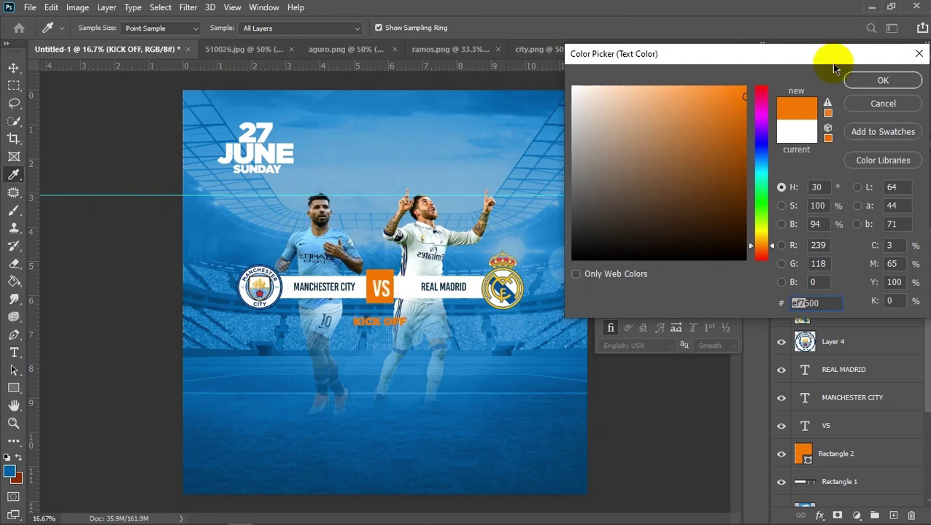
left_click(882, 103)
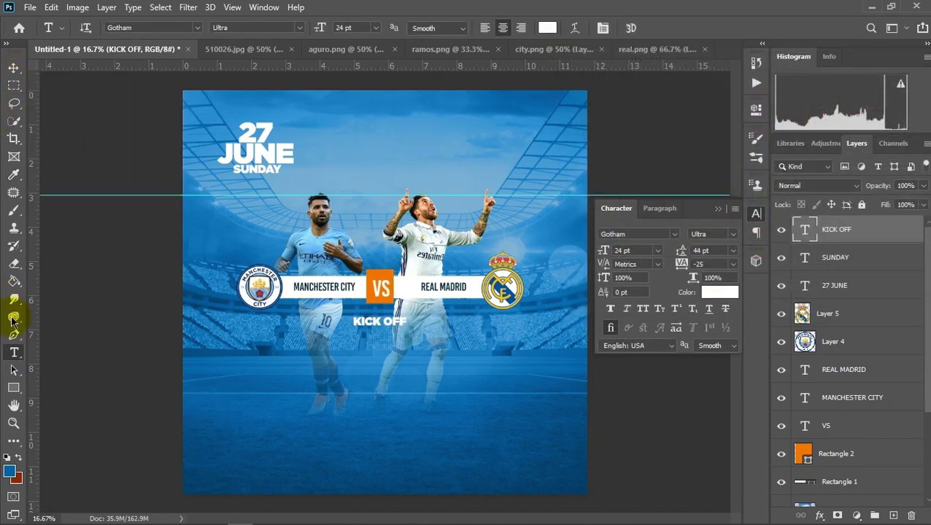
left_click(399, 363)
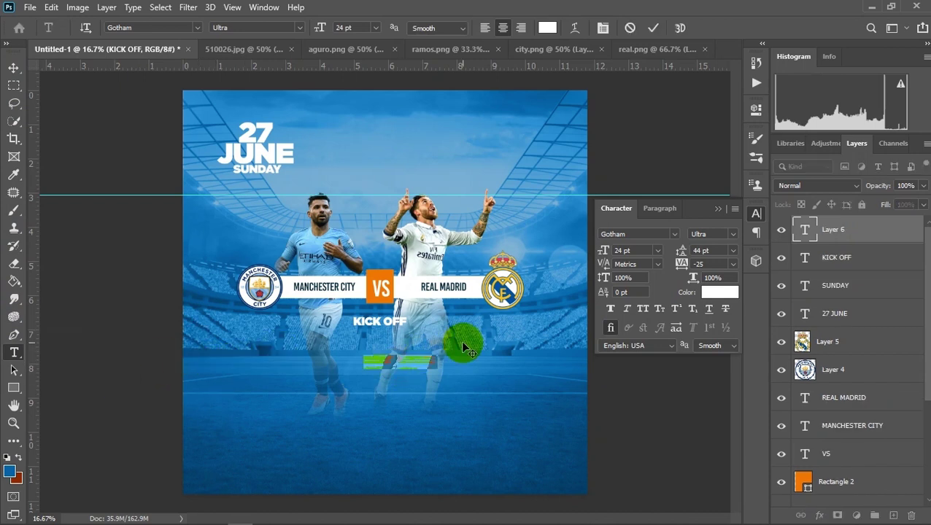
Step: Type the kickoff time "8:00PM" and make it 48 pt
key("BackSpace")
type("8:00PM")
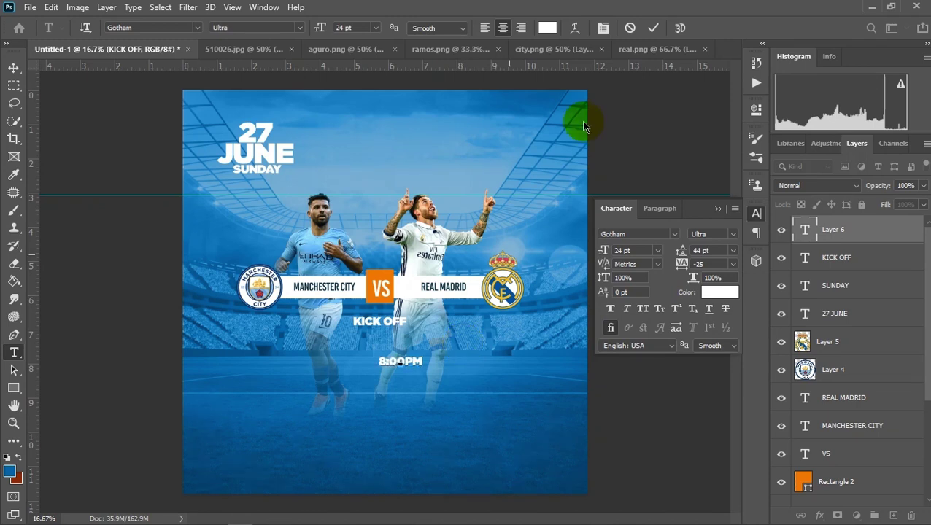
left_click(653, 27)
left_click(375, 28)
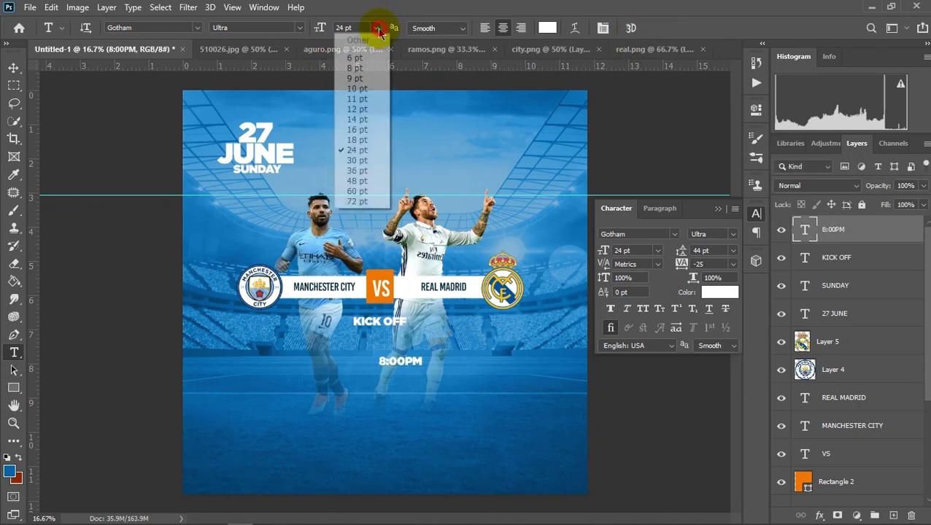
left_click(365, 181)
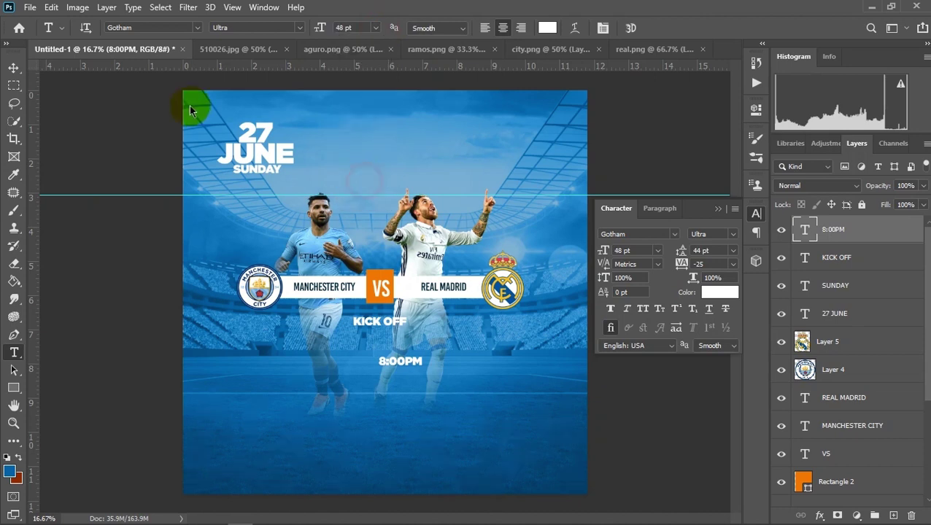
Step: Move 8:00PM up just beneath KICK OFF and select both layers together
left_click(14, 67)
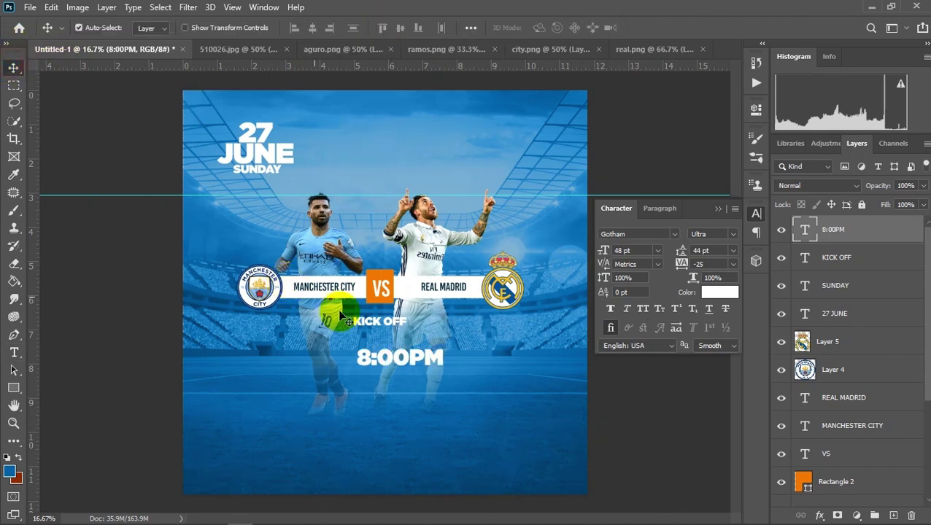
mouse_move(398, 358)
left_mouse_down()
mouse_move(383, 337)
mouse_move(397, 337)
left_mouse_up()
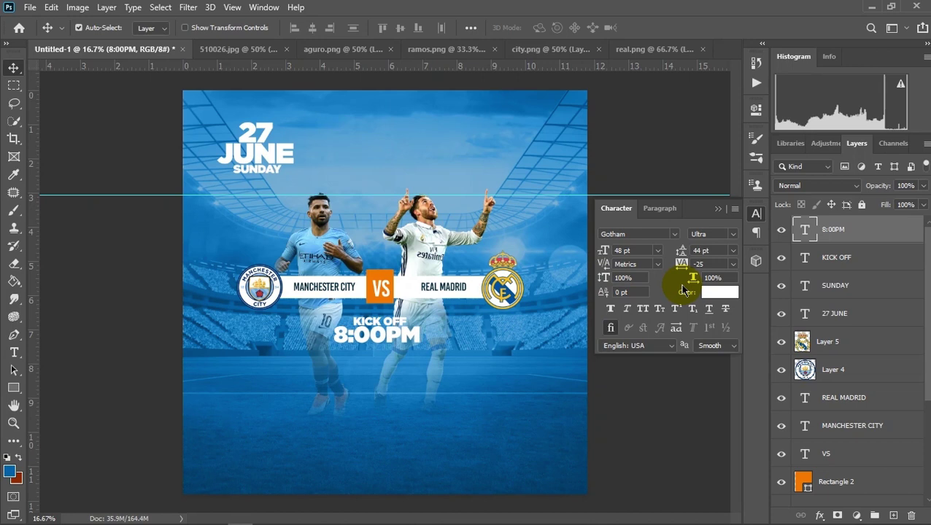
key("shift+Right")
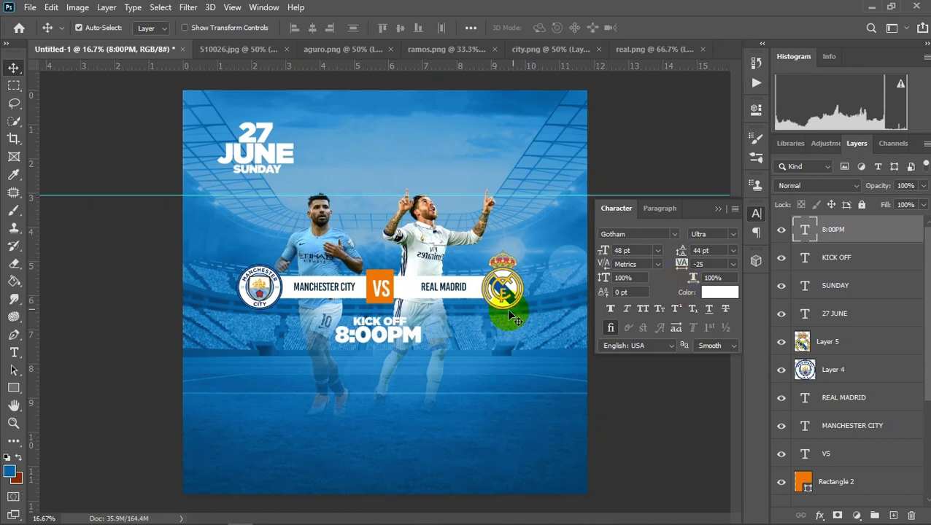
left_click(389, 324)
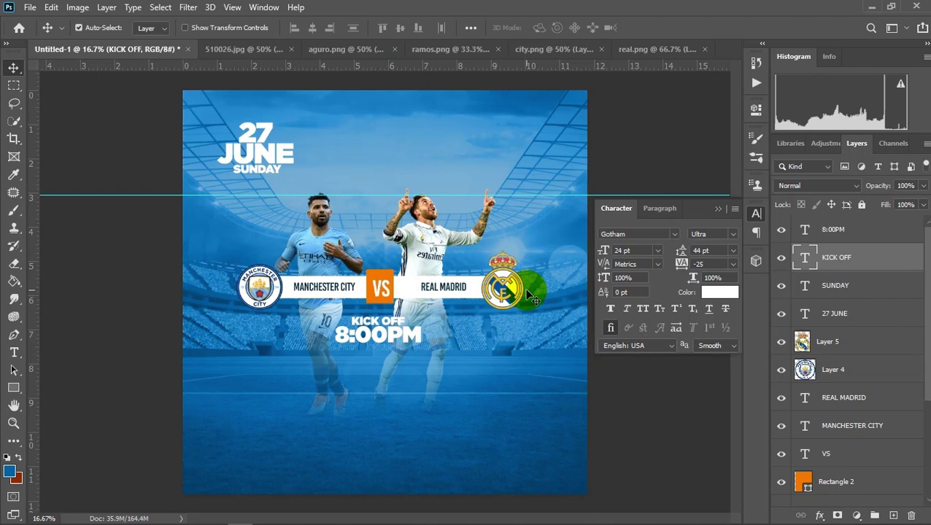
left_click(836, 238, "ctrl")
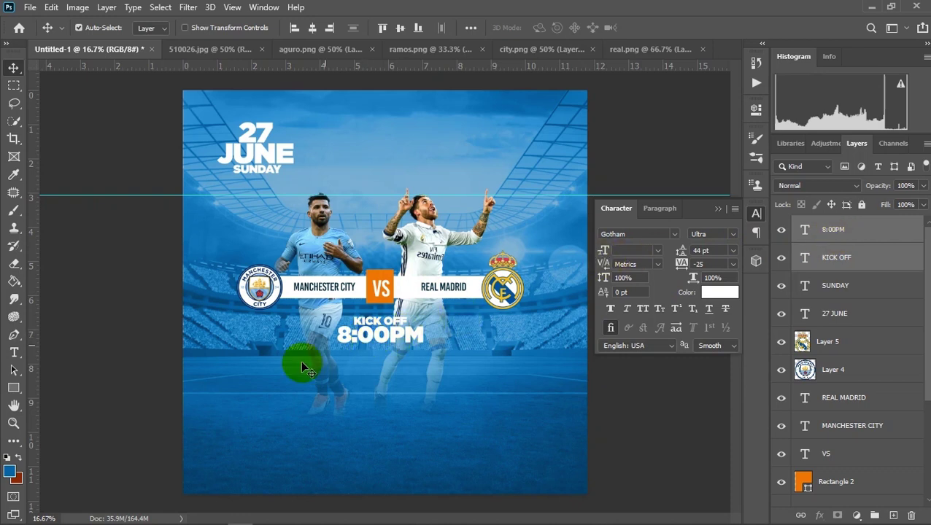
Step: Add a new 48 pt text line below the kickoff time
left_click(16, 353)
left_click(357, 395)
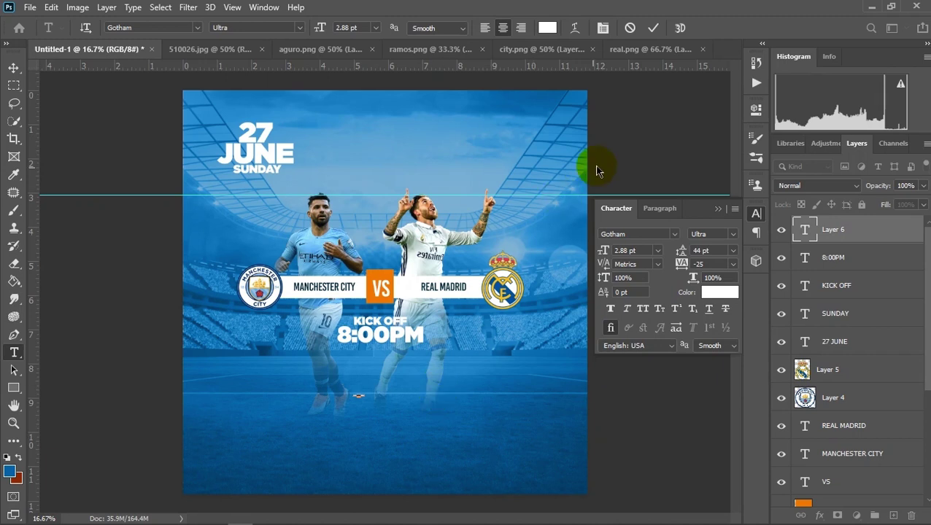
left_click(653, 30)
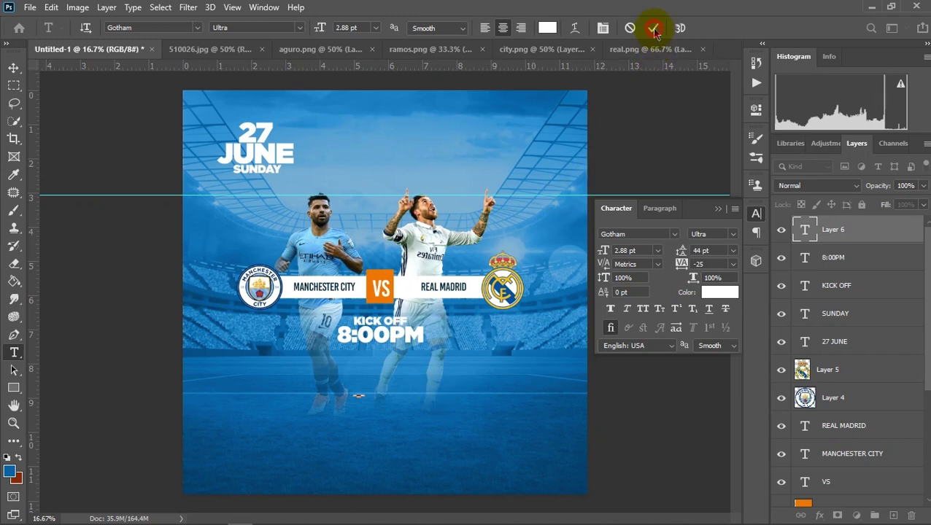
left_click(375, 28)
left_click(363, 181)
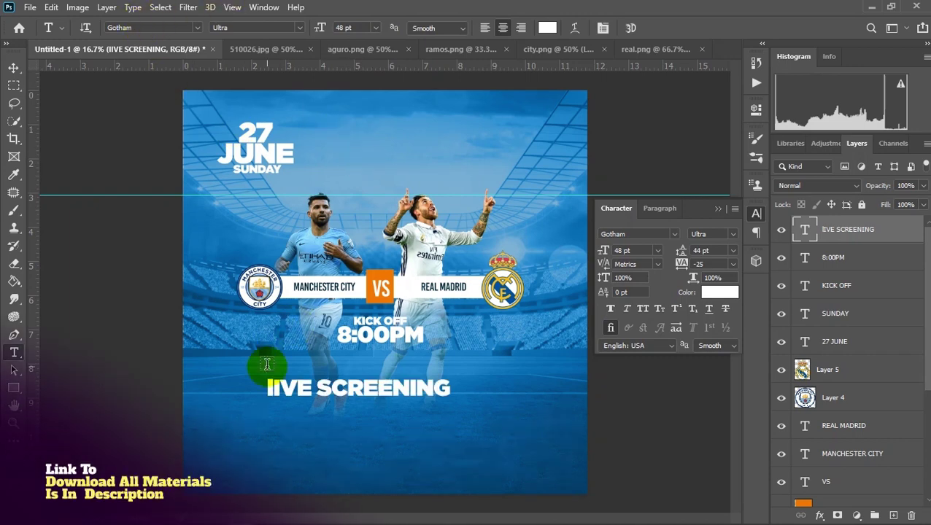
Step: Correct the line's text and retype it in mixed case as "Live Screening"
left_click(273, 389)
key("BackSpace")
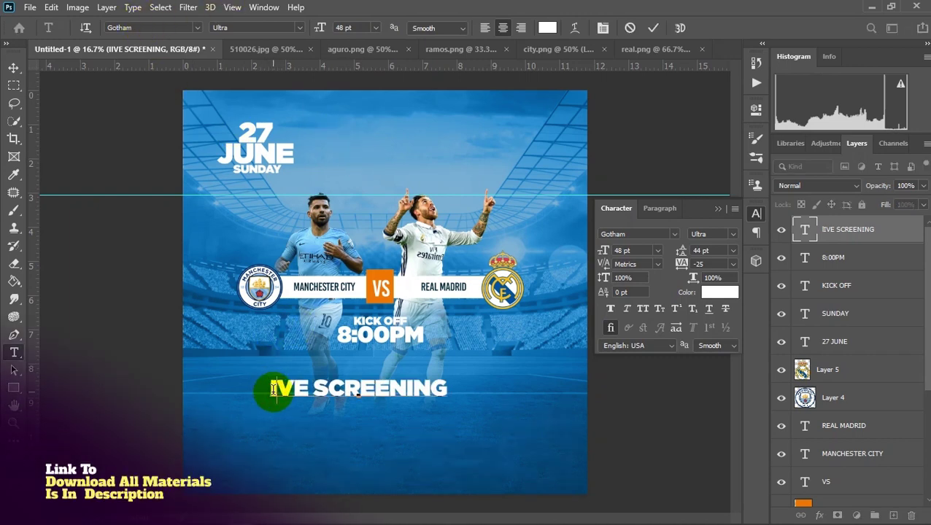
type("L")
left_click(653, 28)
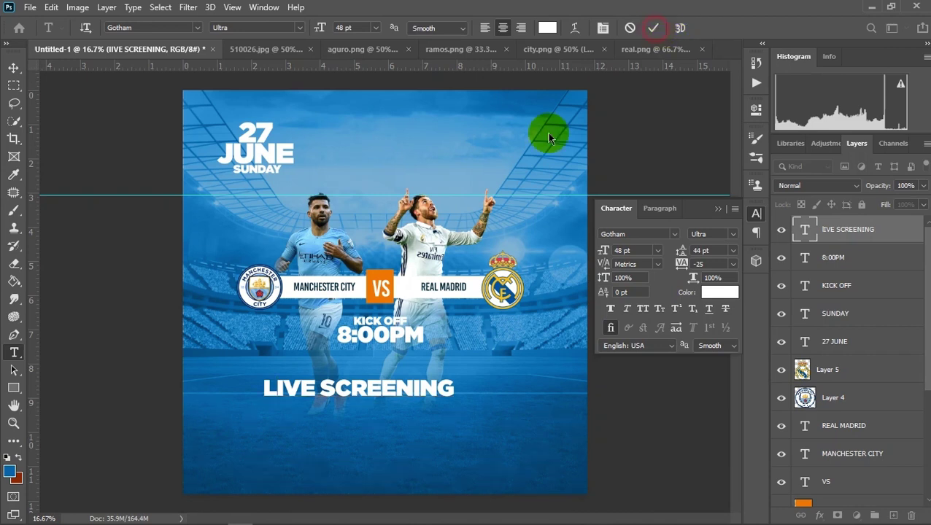
triple_click(375, 397)
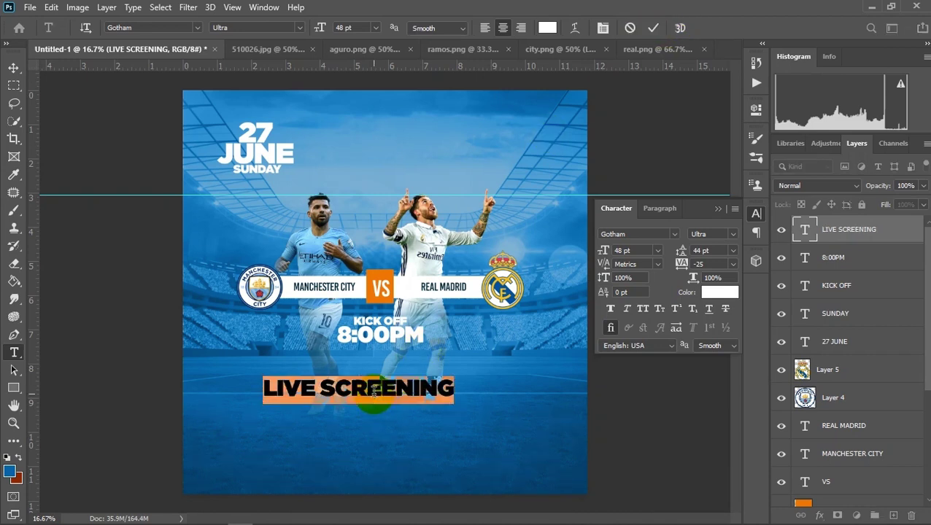
left_click(374, 391)
key("ctrl+a")
type("Live")
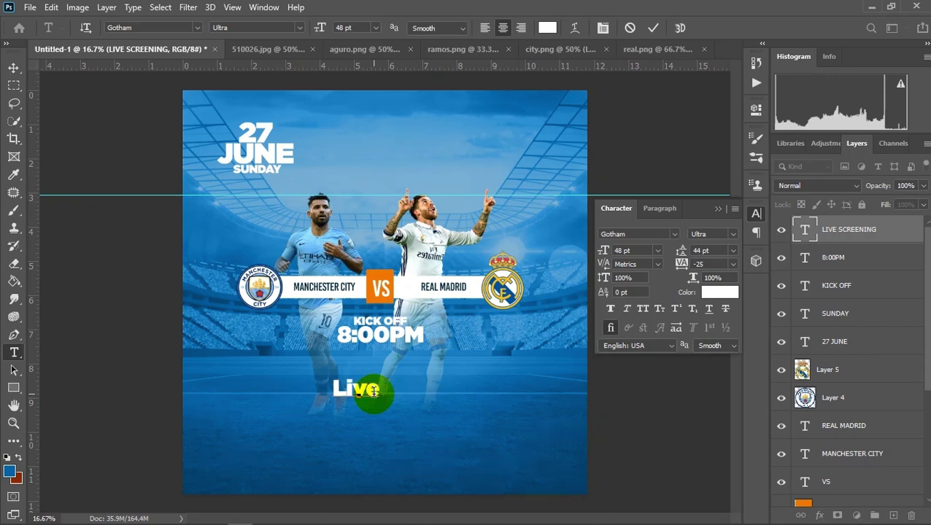
type(" Scree")
type("ni")
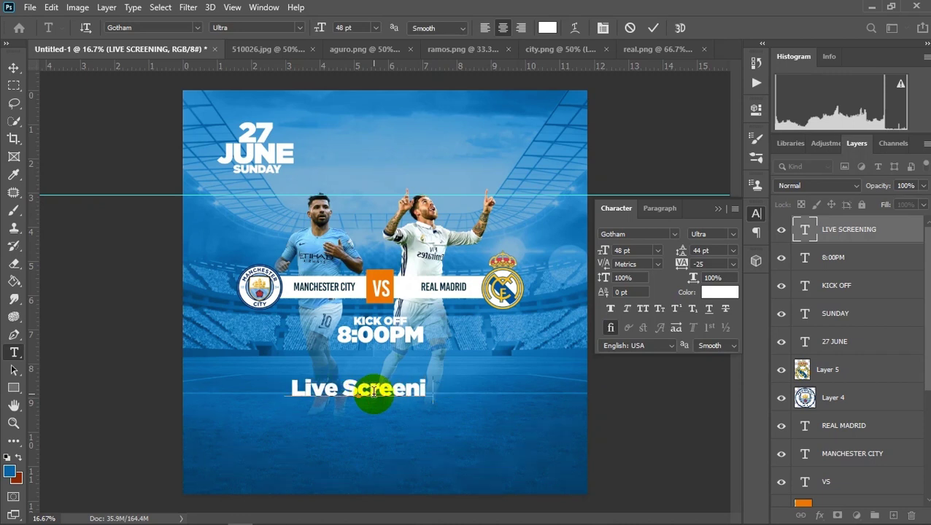
type("ng")
left_click(653, 28)
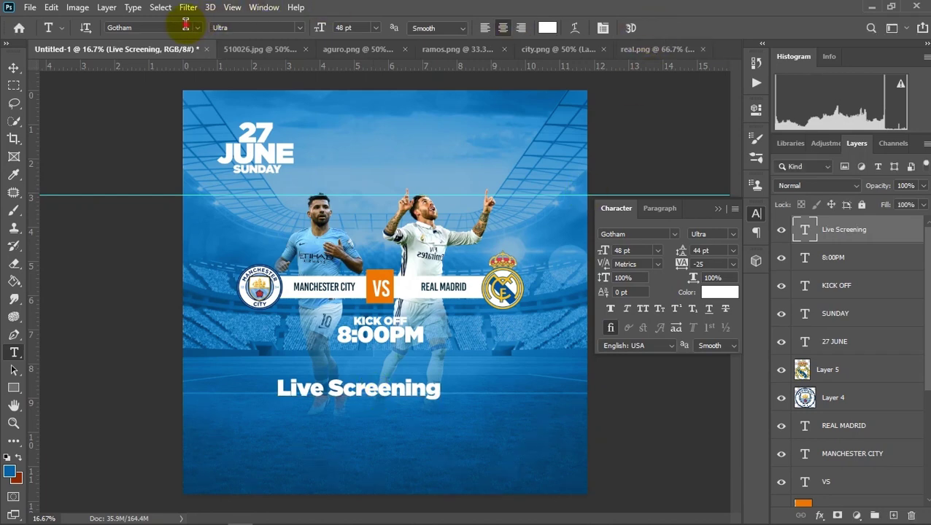
Step: Apply the Gloss And Bloom font and move Live Screening up under 8:00PM
type("glo")
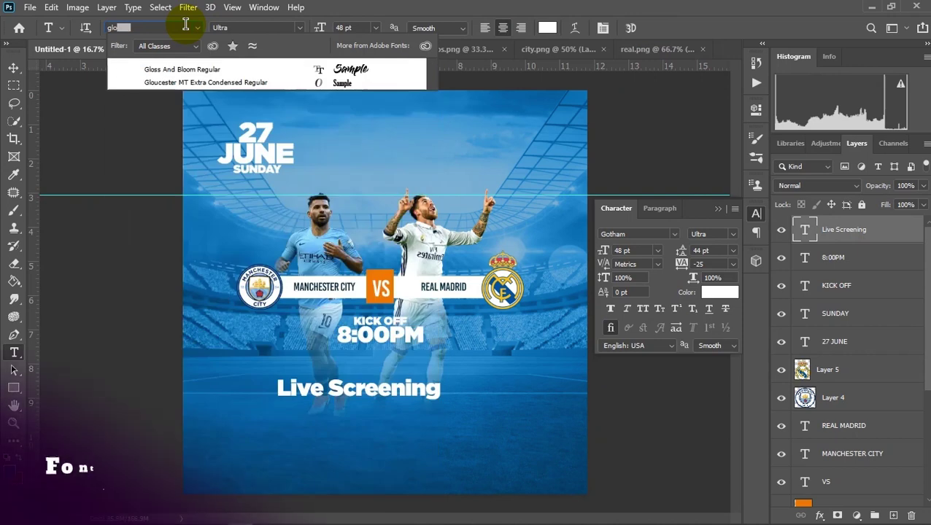
left_click(208, 73)
left_click(13, 68)
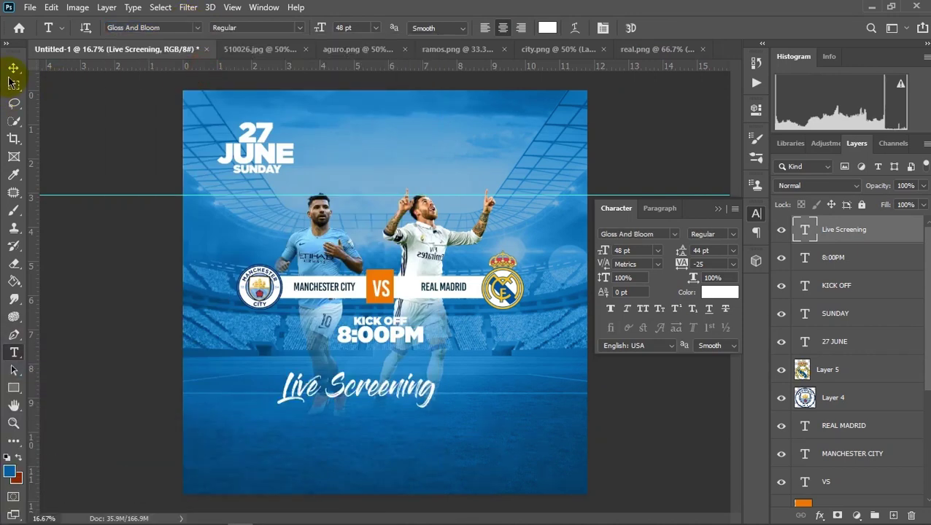
left_click_drag(373, 394, 388, 372)
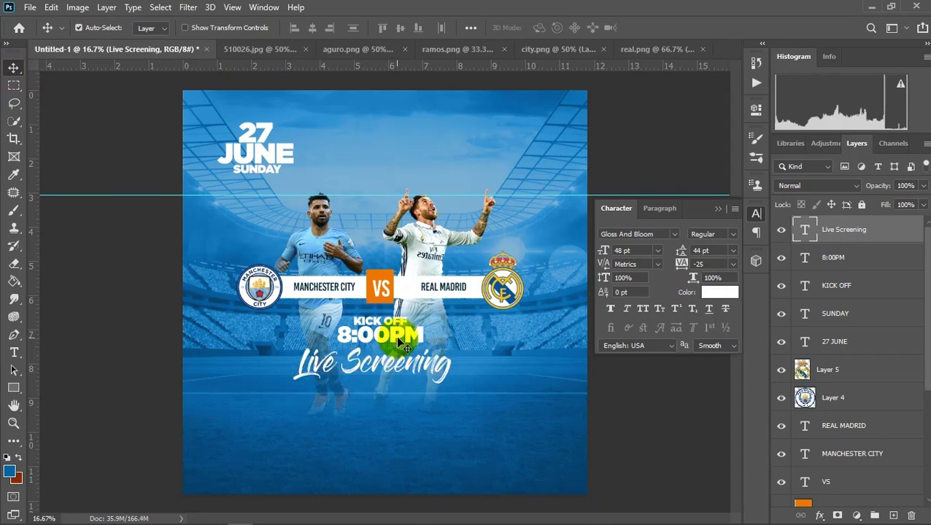
left_click(395, 336)
right_click(851, 257)
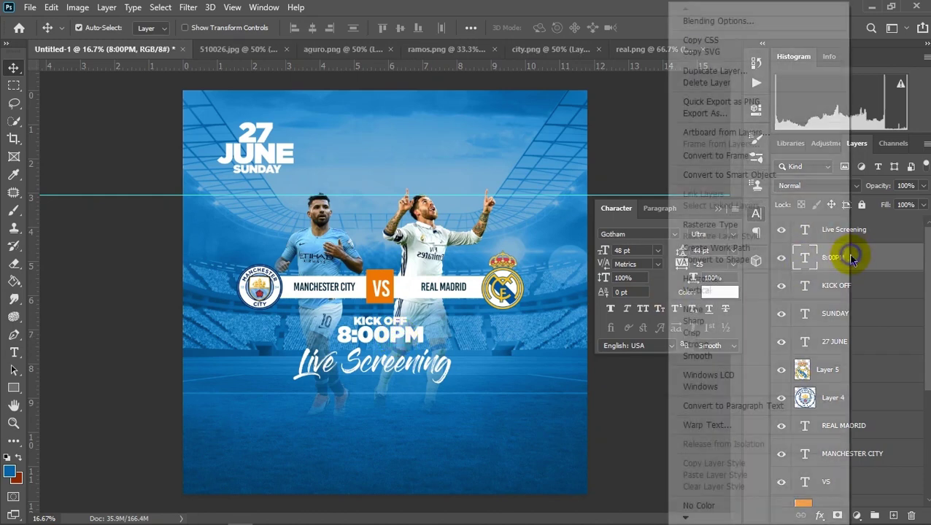
Step: Duplicate the Live Screening layer, then delete the unwanted copy
key("Escape")
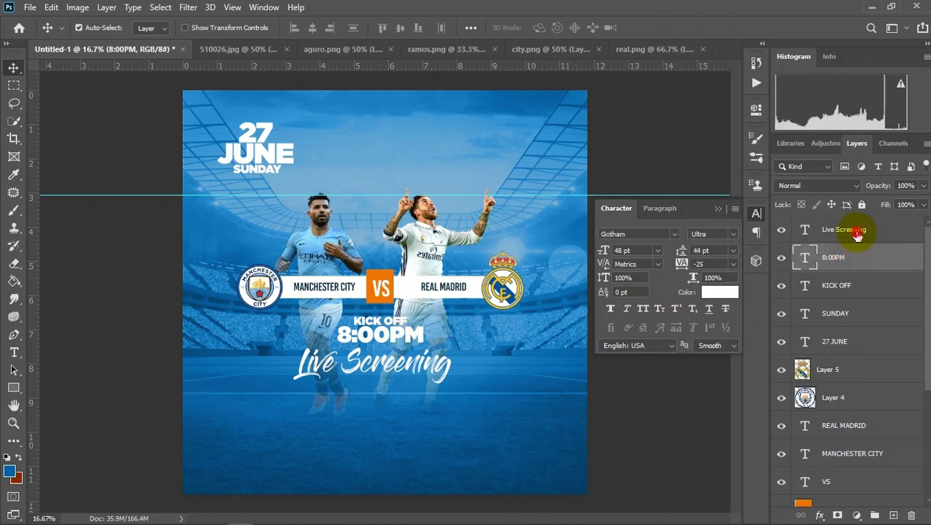
right_click(857, 234)
left_click(727, 69)
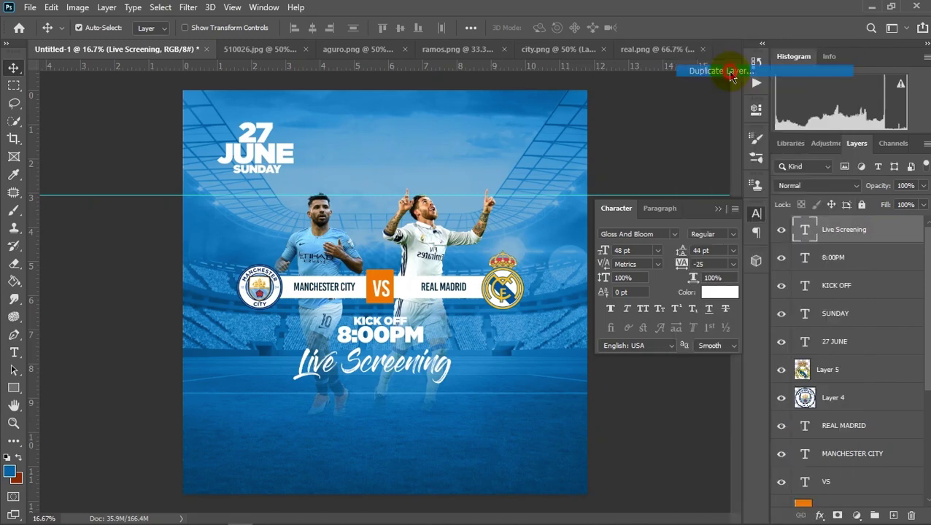
key("Return")
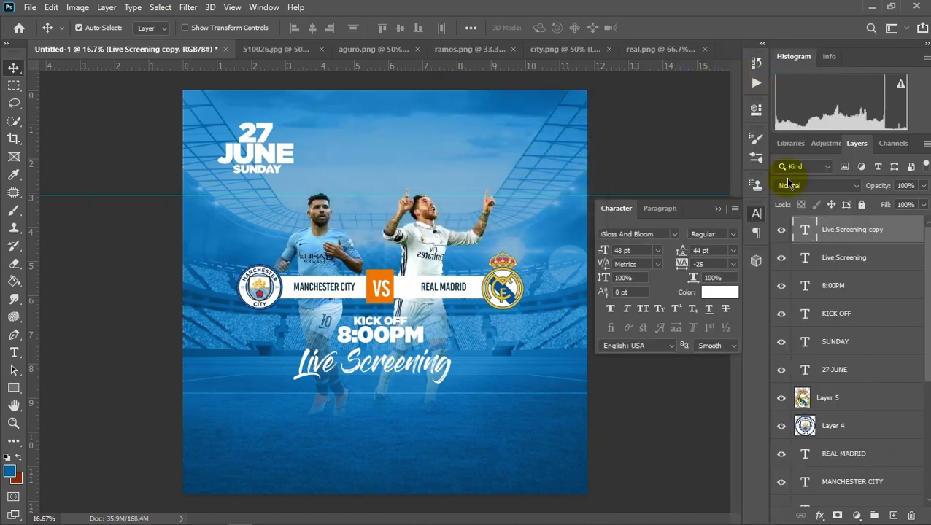
key("Delete")
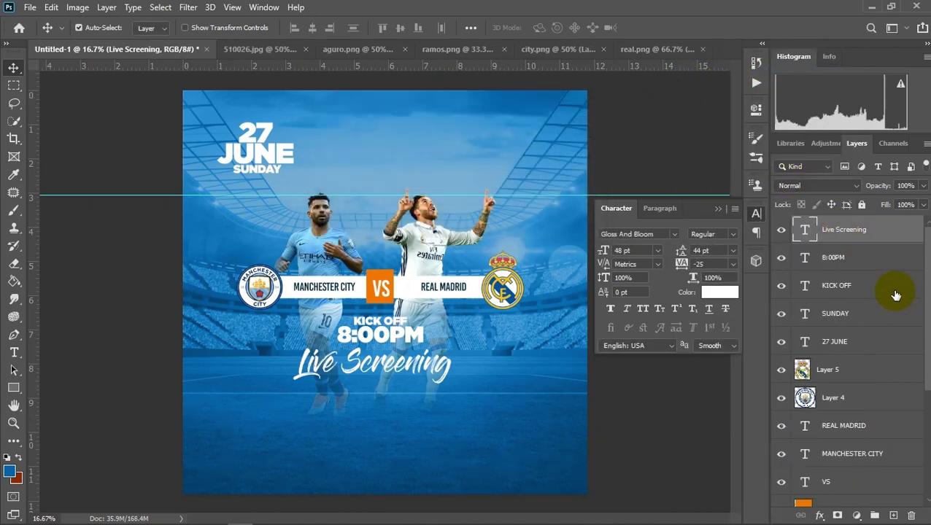
Step: Duplicate the KICK OFF layer and move the copy below Live Screening
right_click(895, 294)
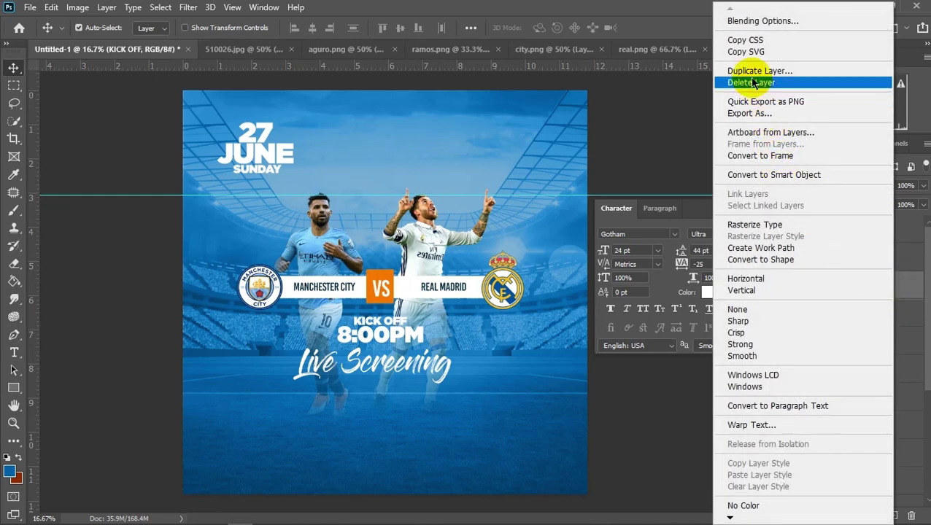
left_click(749, 74)
key("Return")
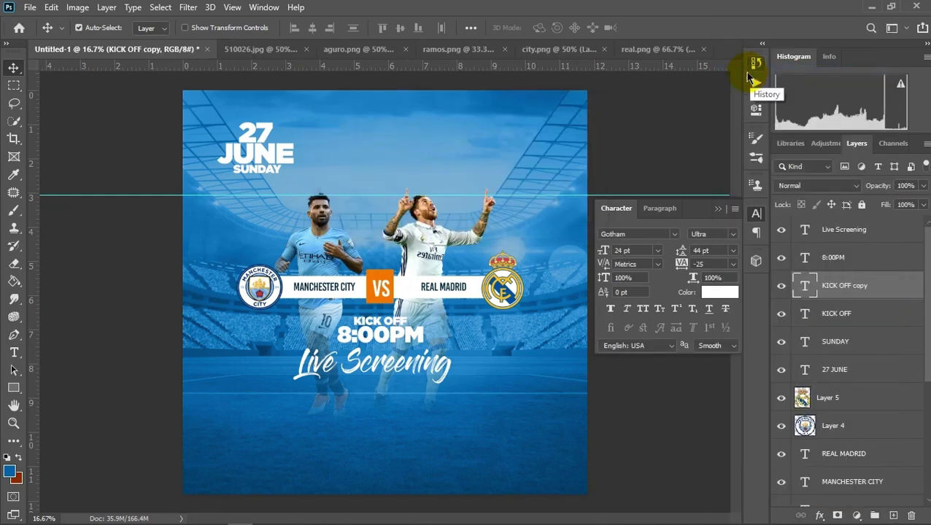
left_click_drag(402, 321, 392, 386)
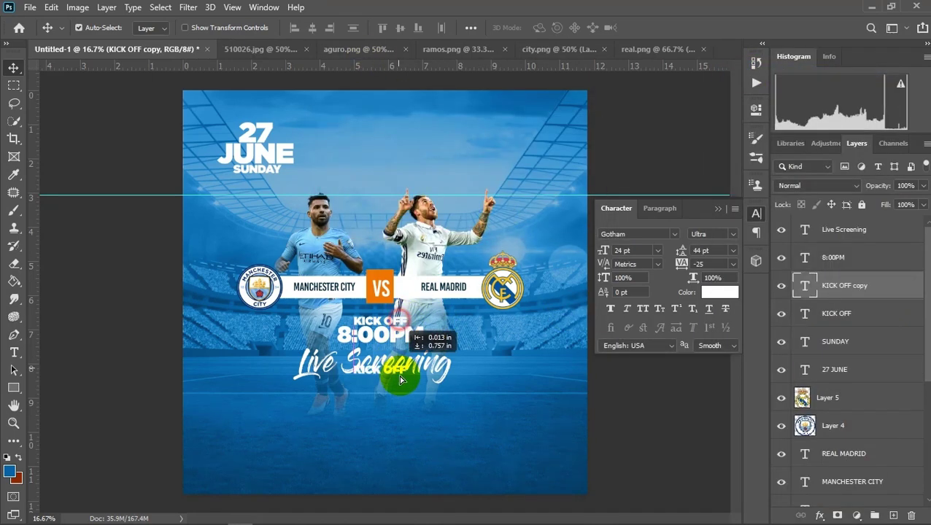
Step: Retype the copied text as "ON GIANTS SCREEN"
left_click(14, 353)
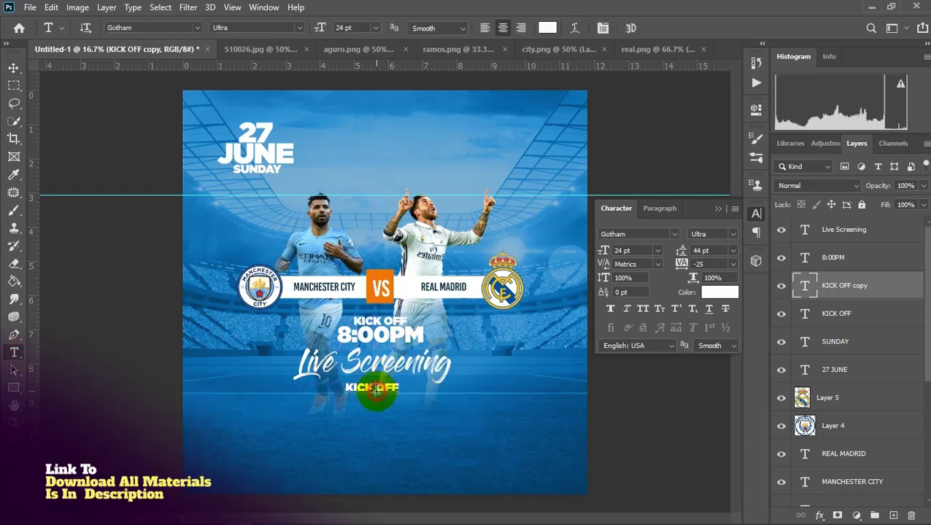
left_click(377, 392)
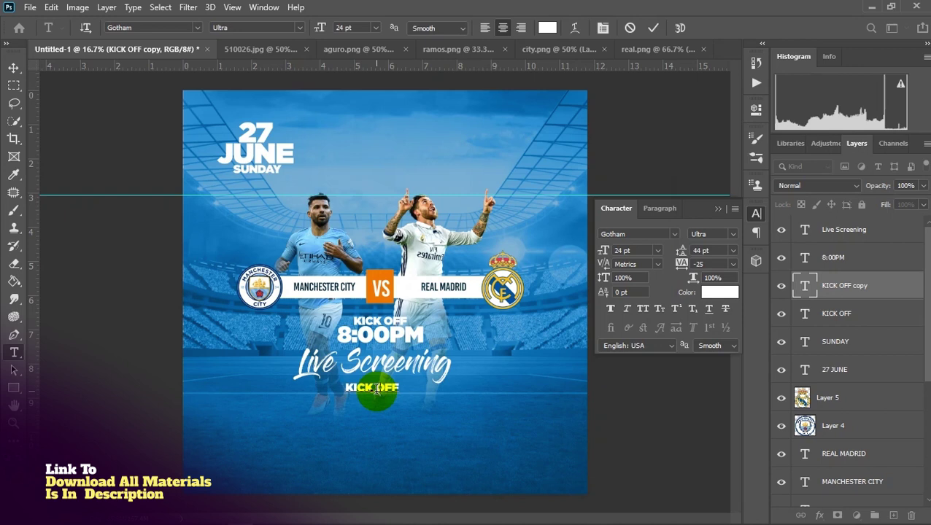
key("ctrl+a")
type("ON")
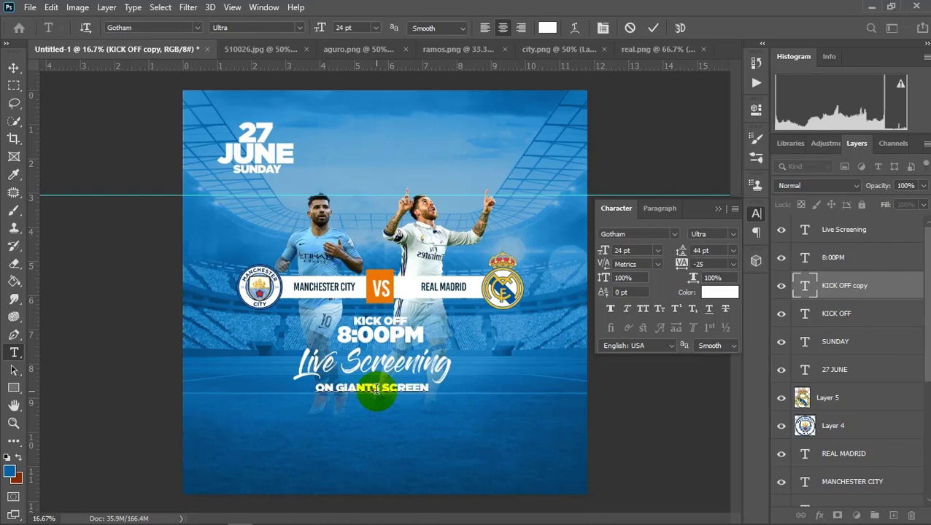
left_click(653, 28)
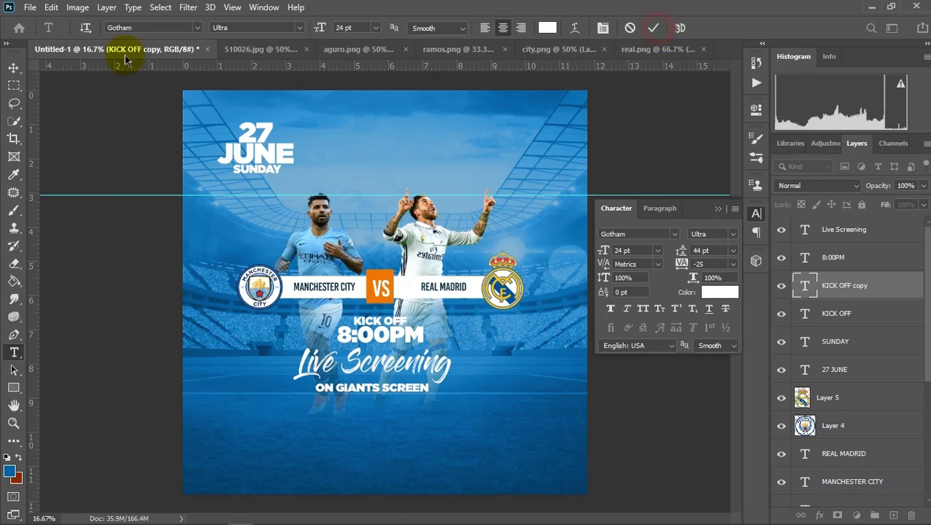
left_click(13, 69)
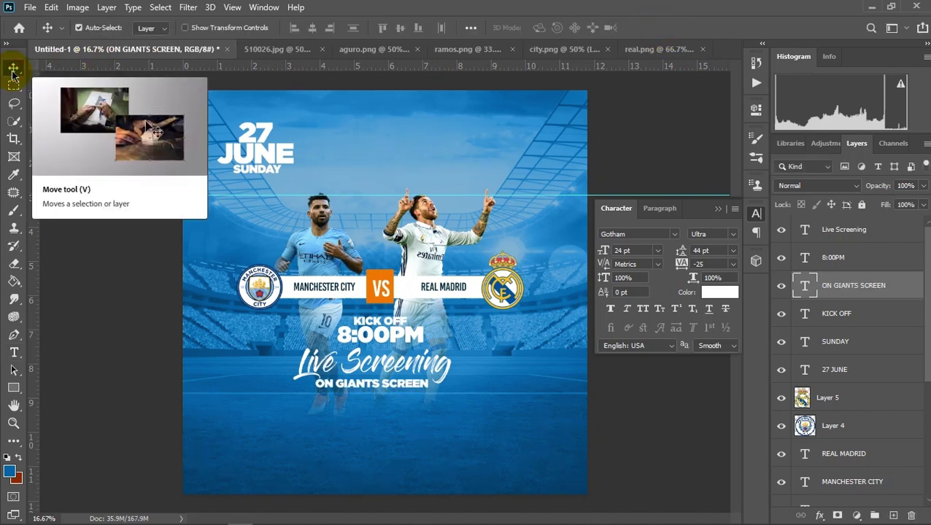
Step: Nudge the Live Screening and ON GIANTS SCREEN lines slightly down and right
key("ctrl")
left_click(852, 229, "ctrl")
key("shift+Down")
key("shift+Down")
key("shift+Down")
key("shift+Down")
key("shift+Right")
key("shift+Right")
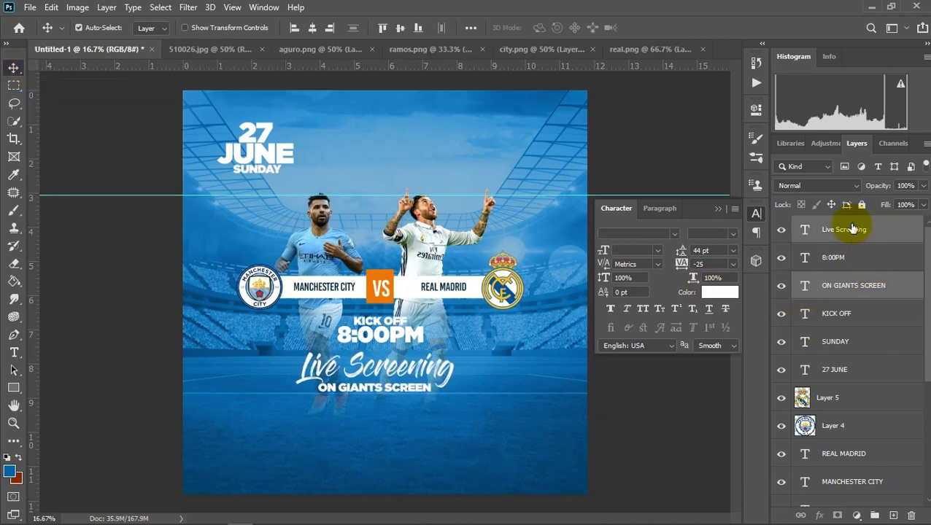
Step: Draw a wide rectangle below the text, fill it #ffffff, and centre it
left_click(11, 391)
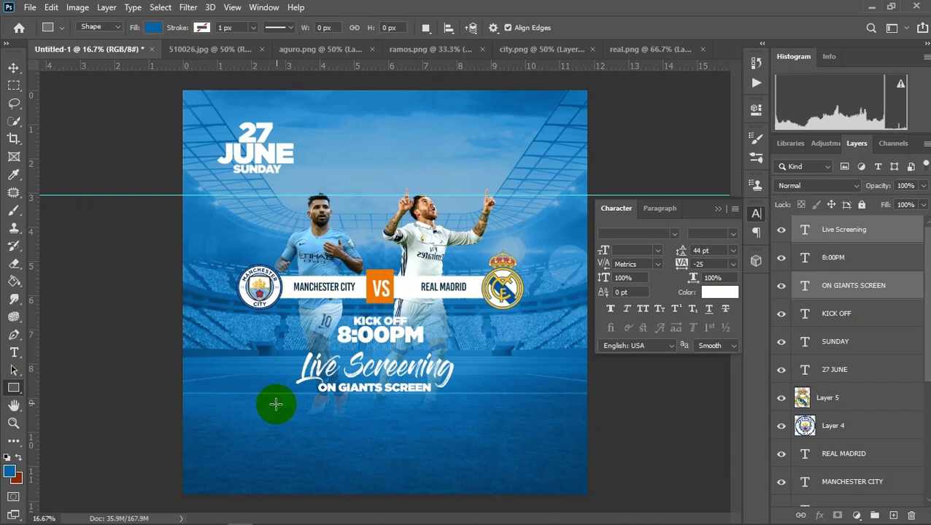
left_click_drag(276, 404, 455, 424)
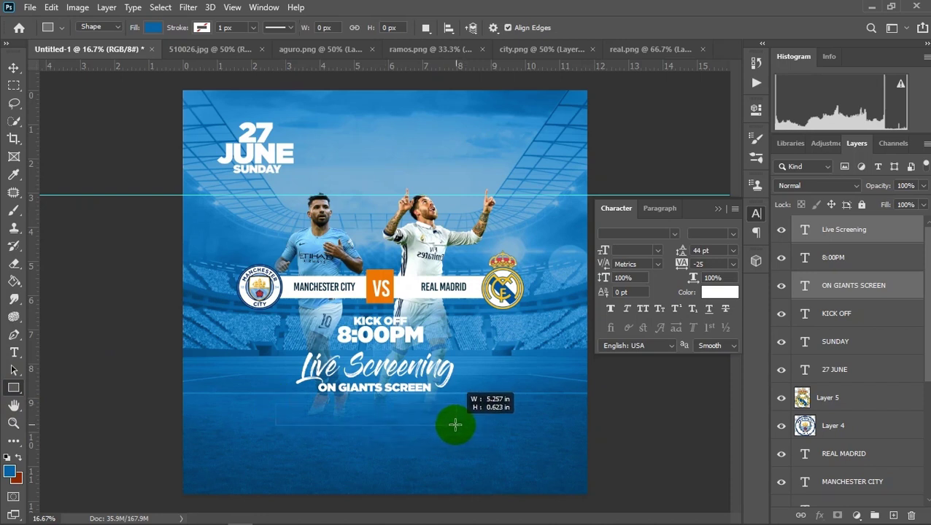
left_click_drag(452, 425, 452, 425)
left_click(13, 67)
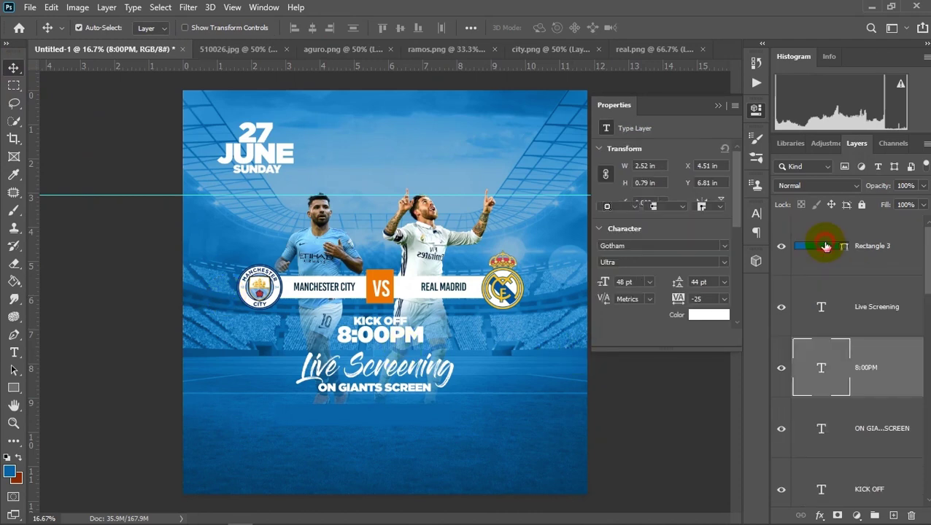
double_click(824, 187)
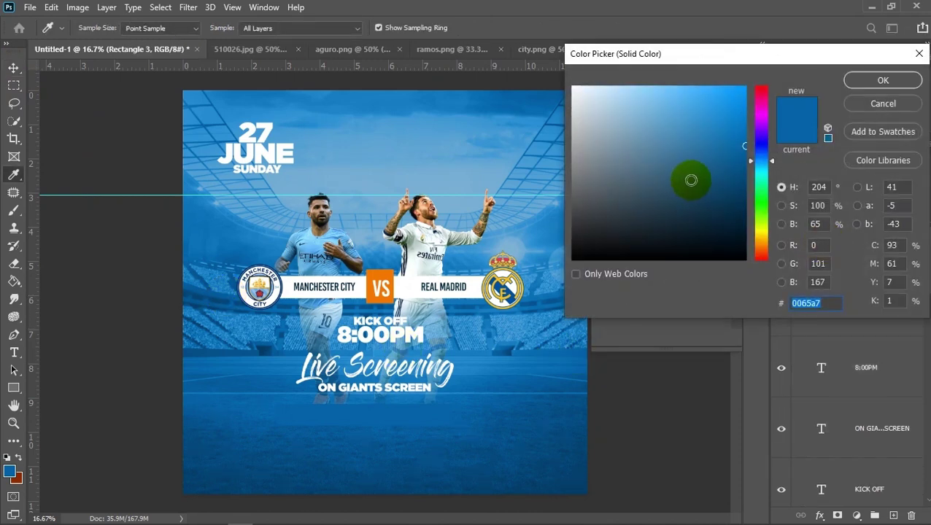
type("ffffff")
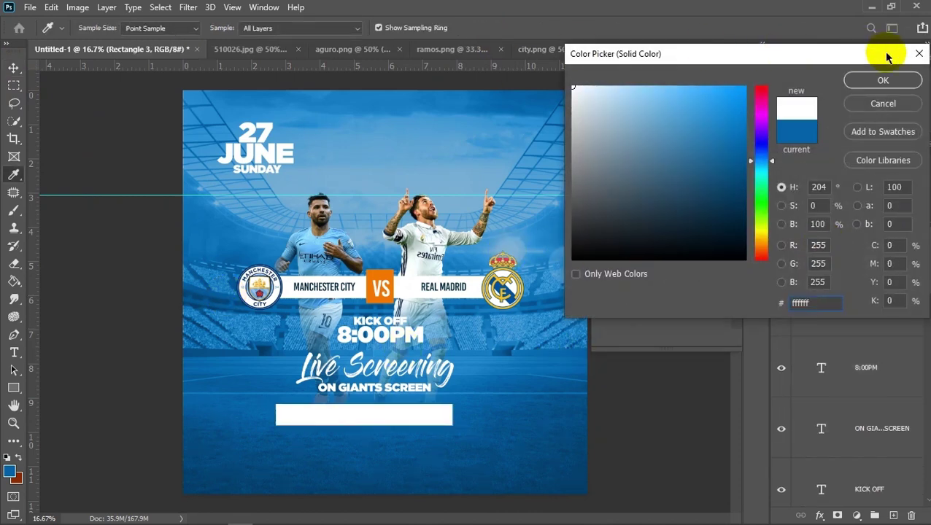
left_click(883, 81)
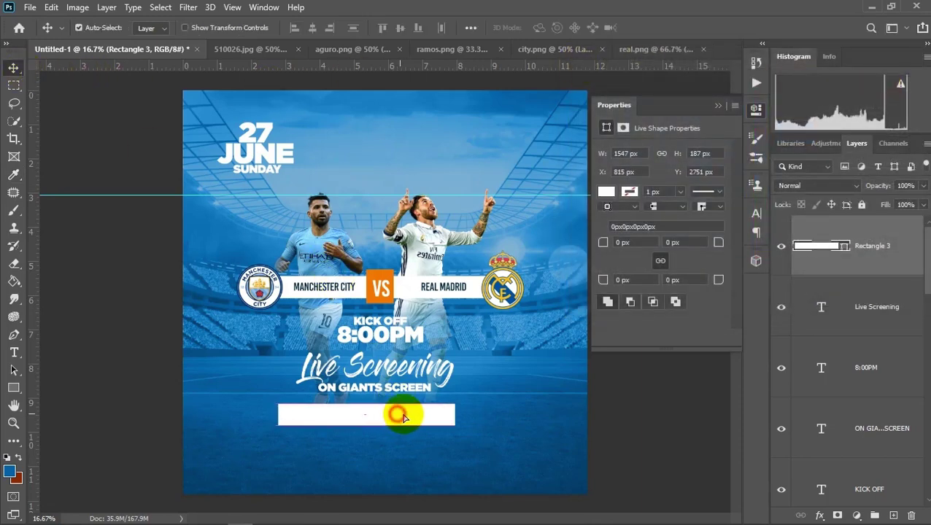
left_click_drag(397, 422, 408, 418)
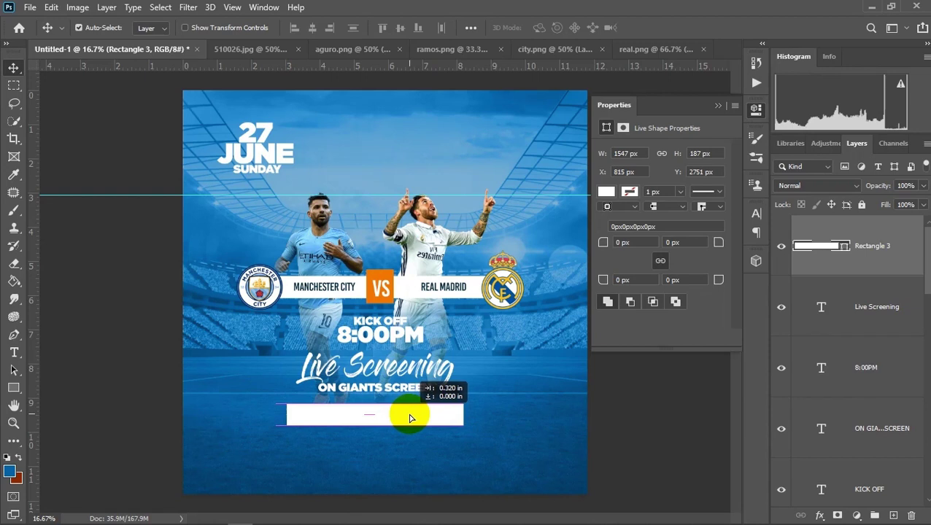
left_click_drag(410, 418, 429, 422)
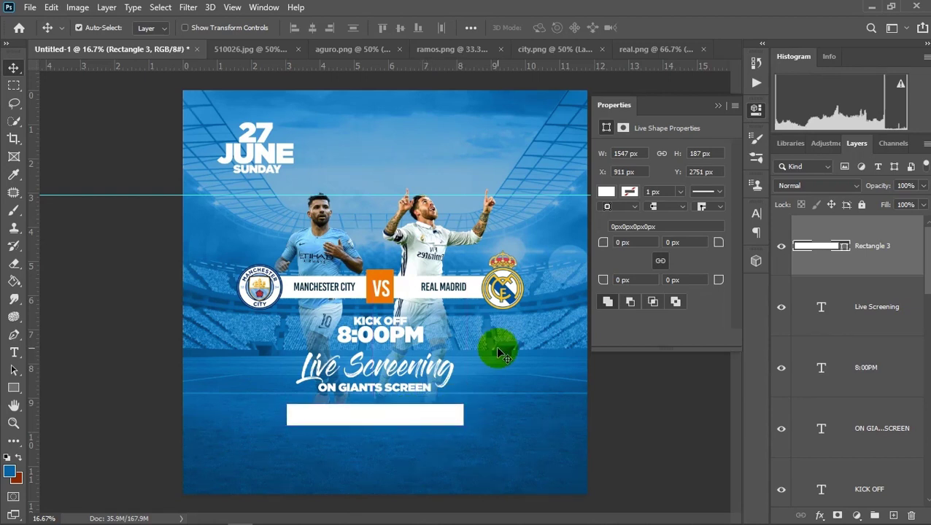
left_click(13, 354)
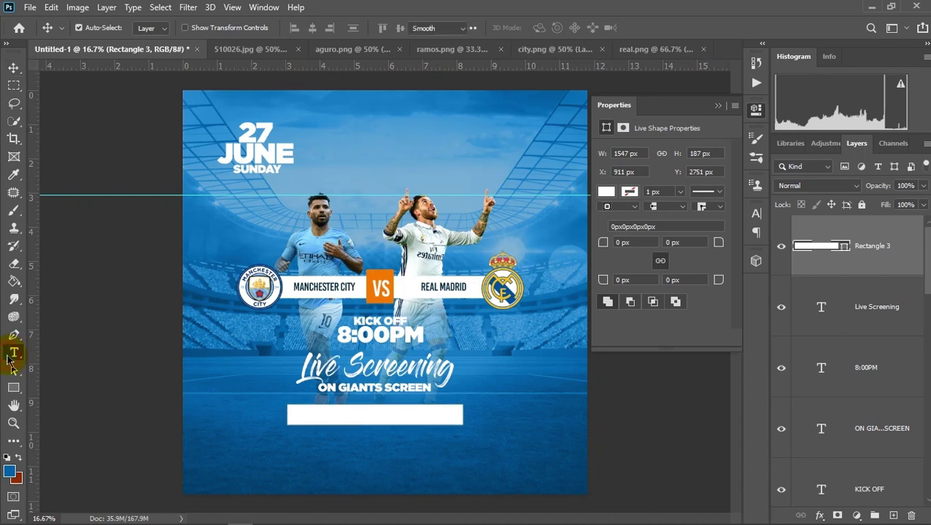
Step: Type 'ETIHAD STADIUM' below the white bar and set it to 30 pt
left_click(346, 443)
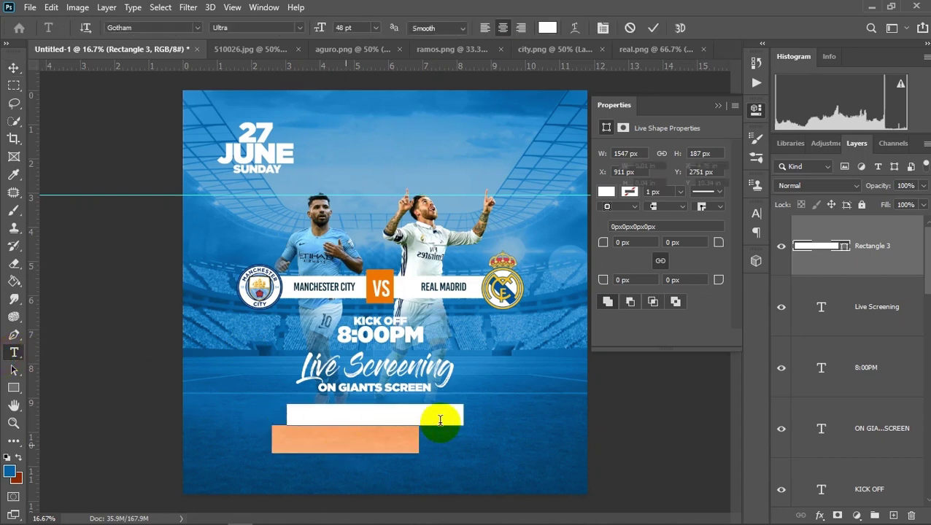
type("ETR")
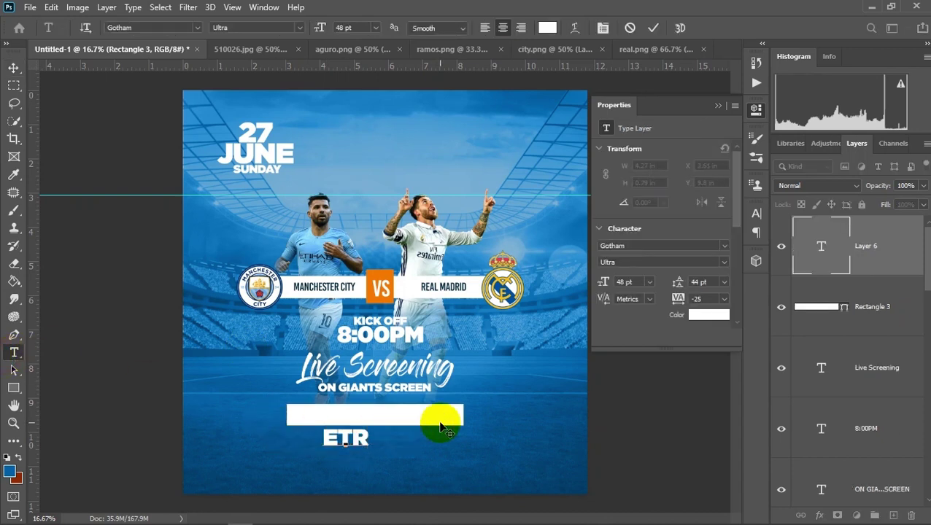
type("D STA")
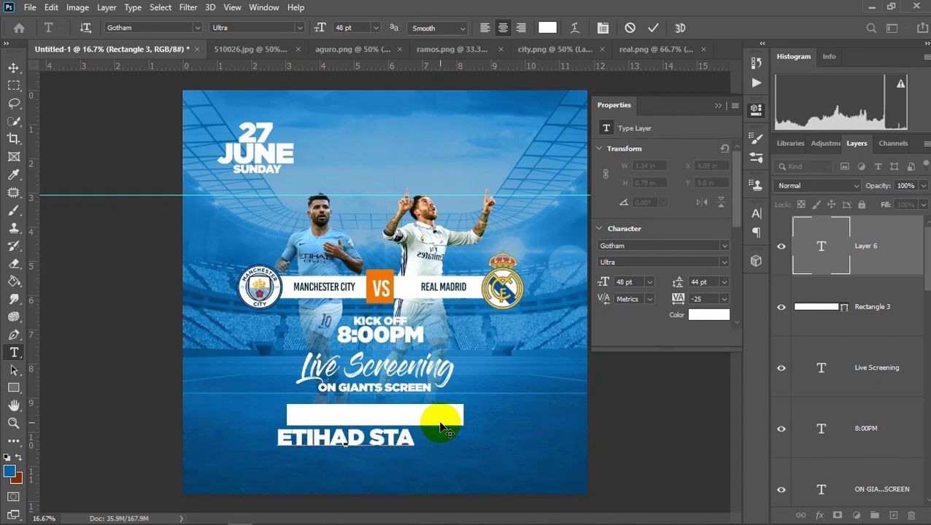
type("DIUM")
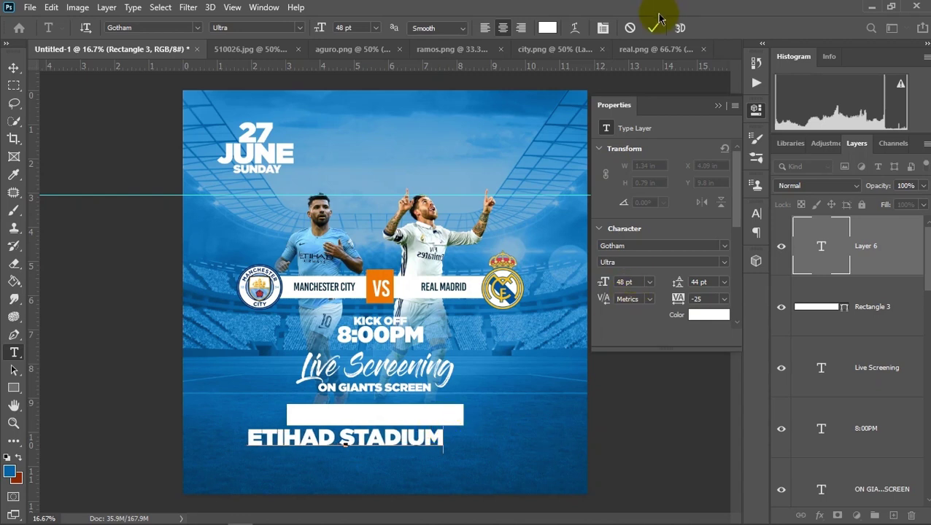
left_click(657, 28)
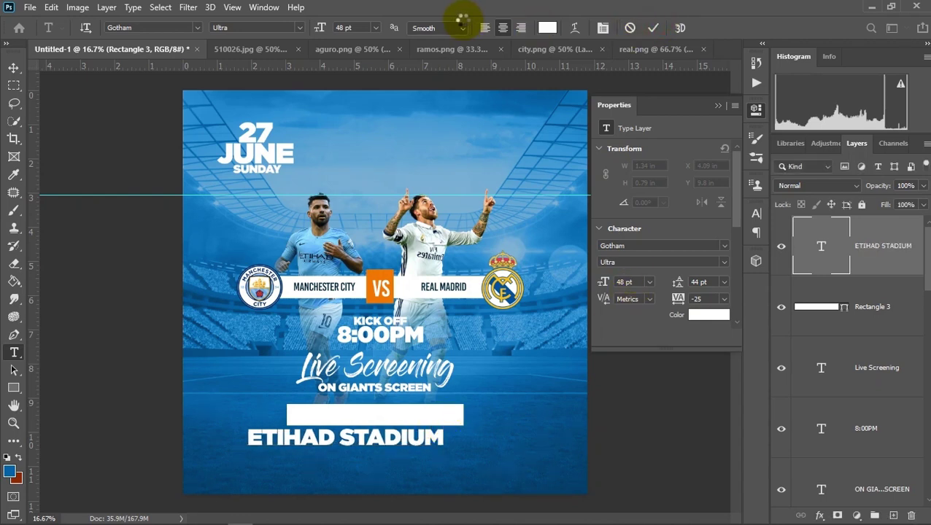
left_click(375, 27)
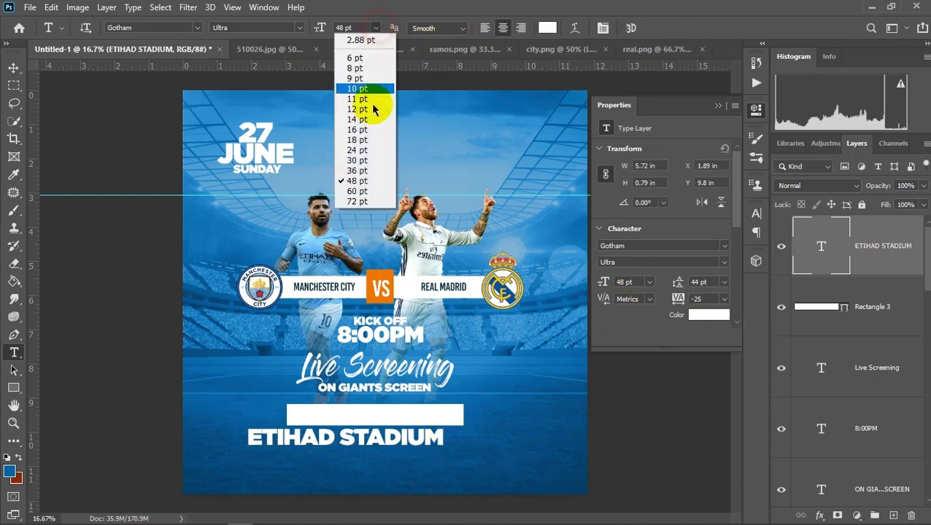
left_click(373, 161)
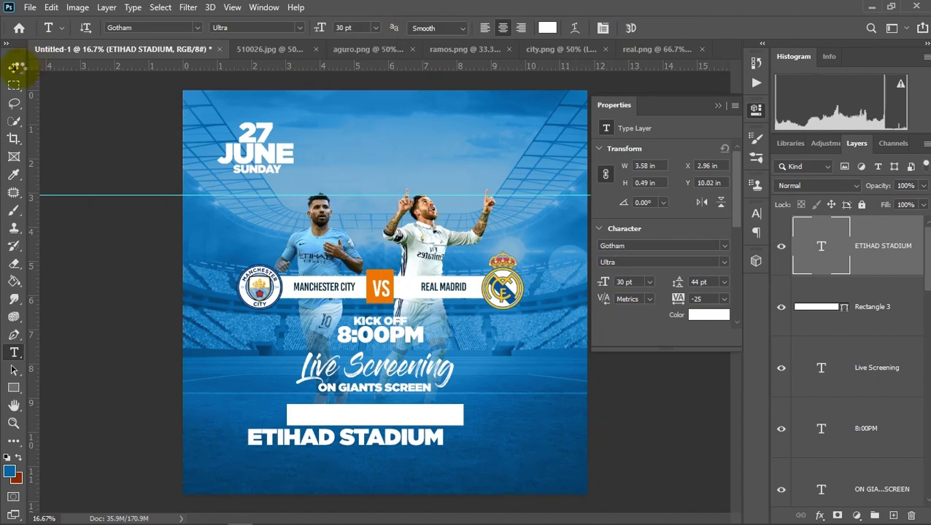
Step: Move the ETIHAD STADIUM text up into the white bar
left_click(13, 69)
left_click_drag(387, 441, 406, 421)
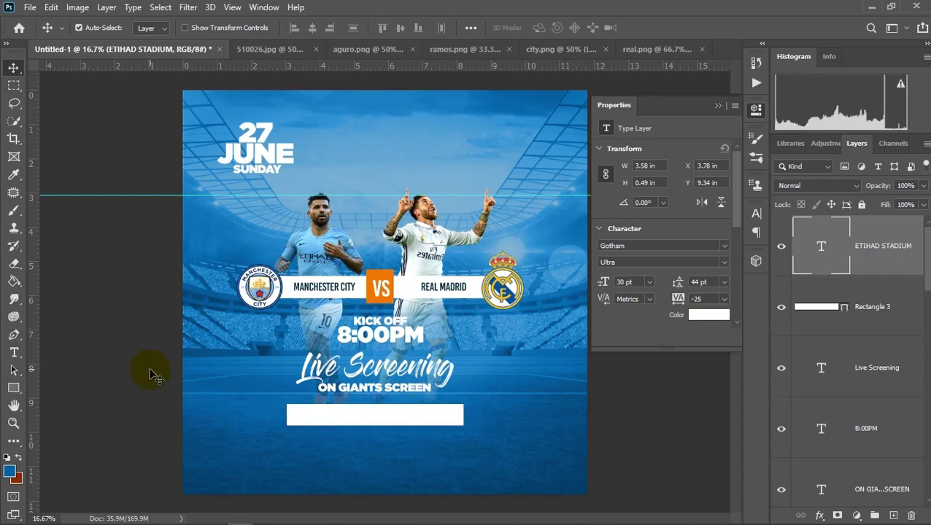
left_click(14, 353)
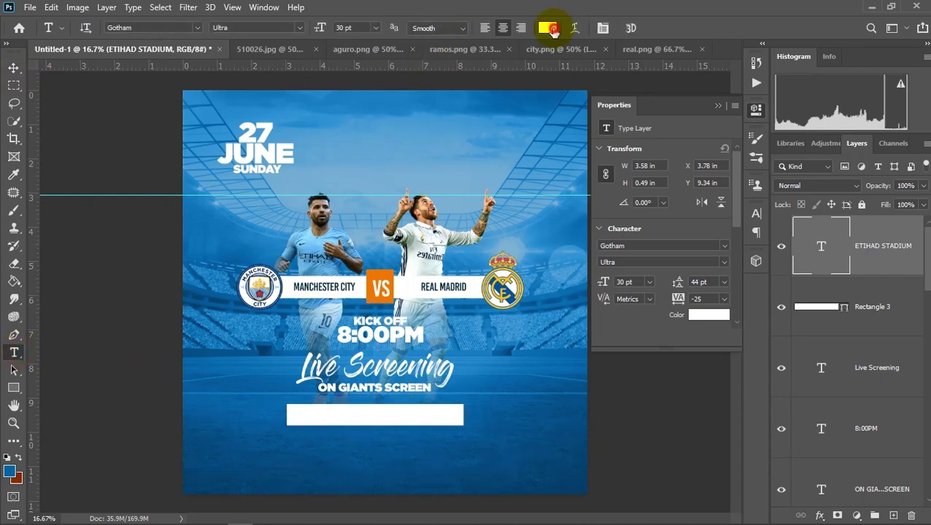
Step: Colour the text orange sampled from the VS box and reduce it to 24 pt
left_click(548, 27)
left_click_drag(380, 291, 378, 275)
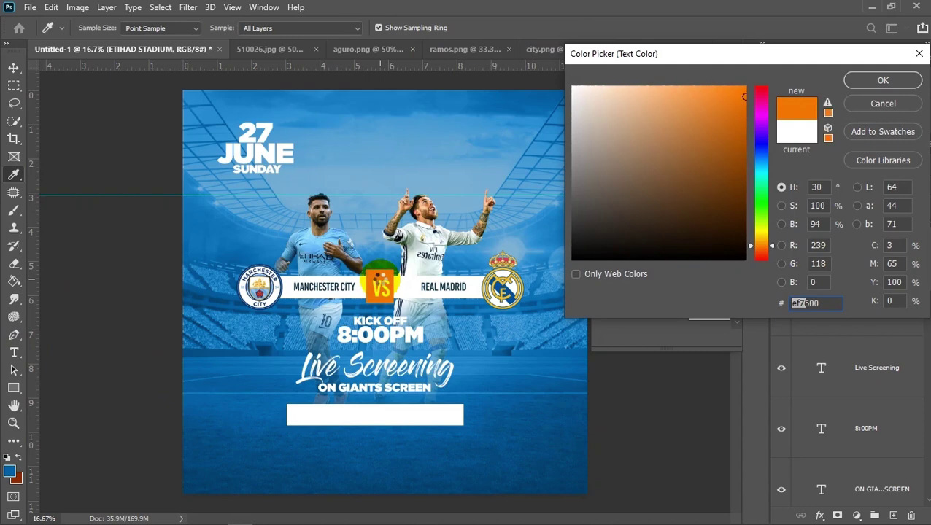
left_click(883, 80)
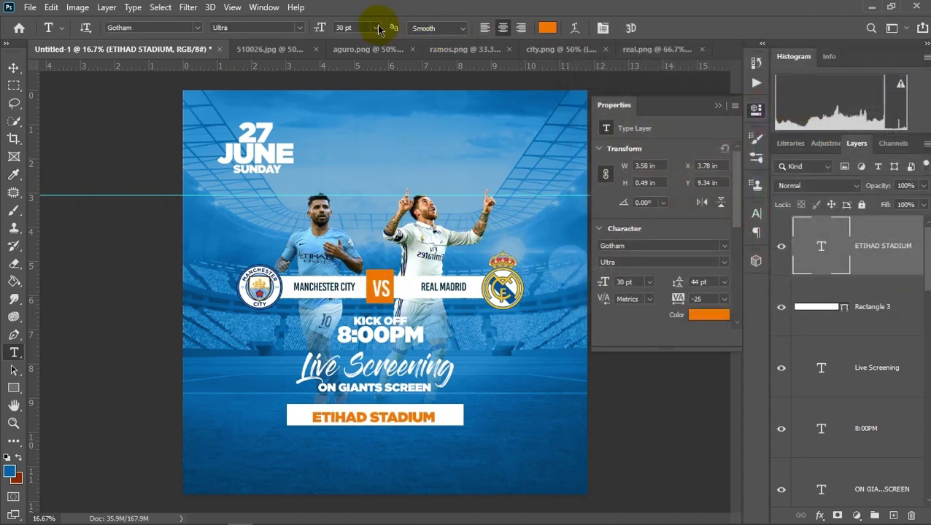
left_click(375, 28)
left_click(357, 150)
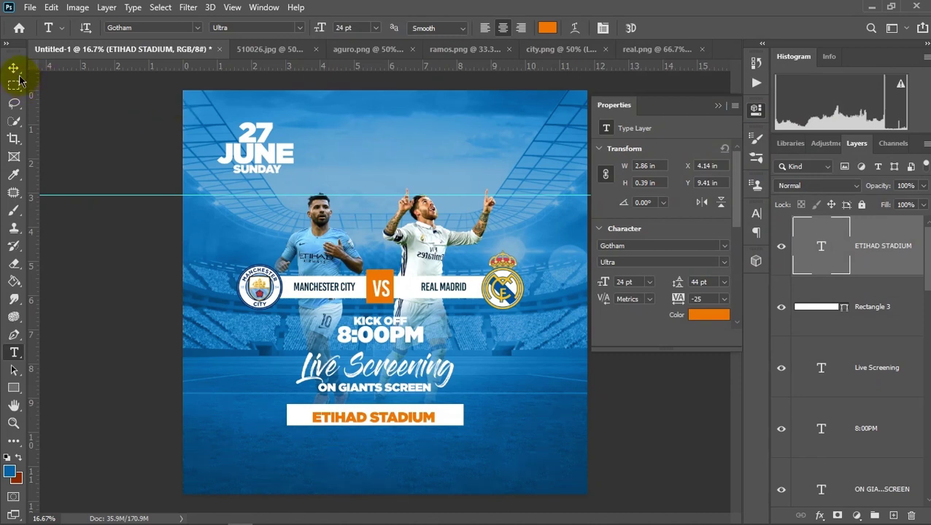
left_click(14, 67)
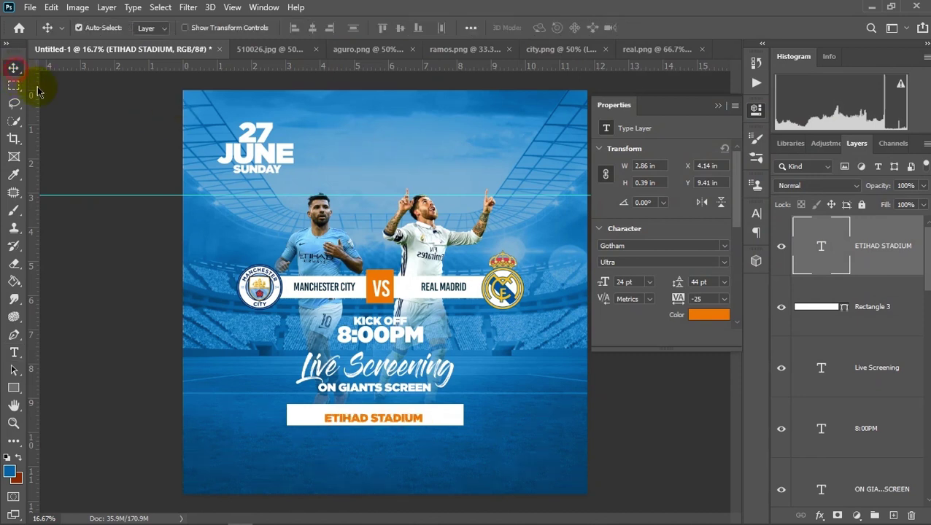
left_click(306, 305)
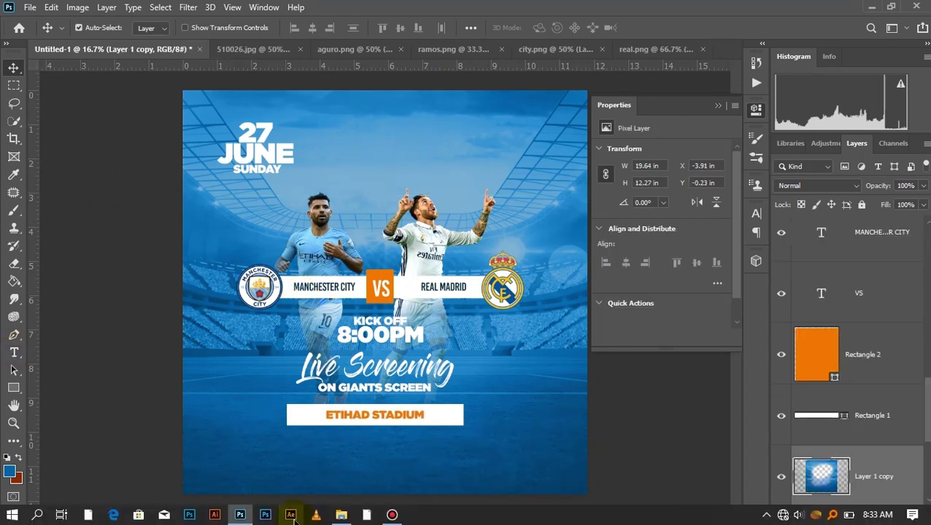
Step: Open 'champions league log' from the tutorial 4 folder with Adobe Photoshop
left_click(338, 515)
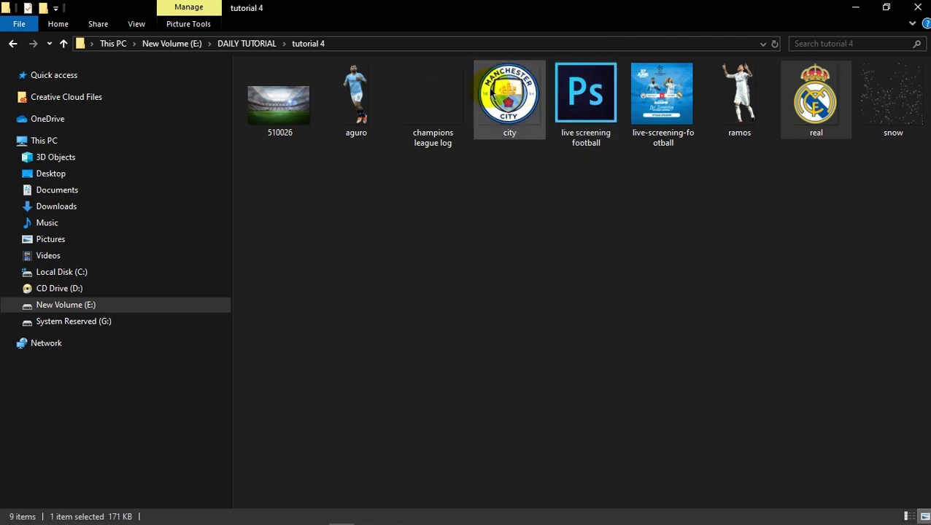
left_click(454, 91)
right_click(454, 92)
mouse_move(496, 288)
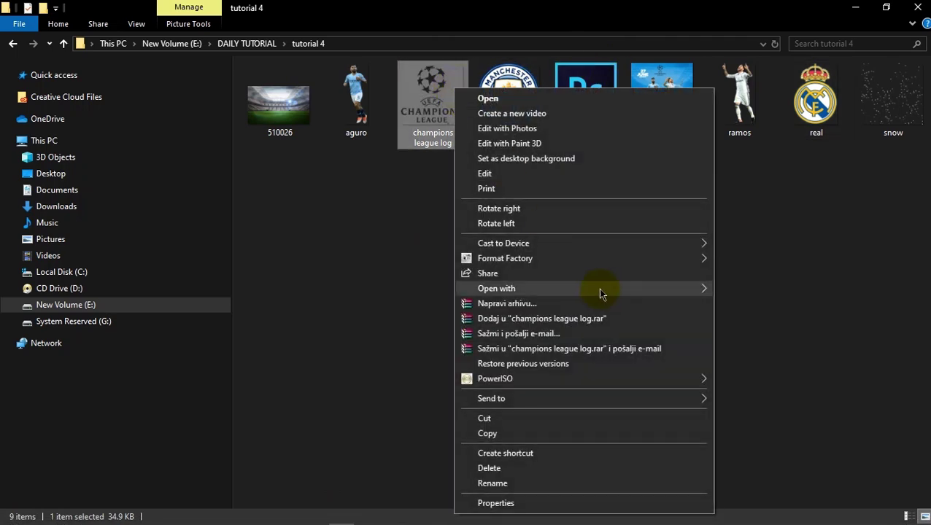
left_click(773, 305)
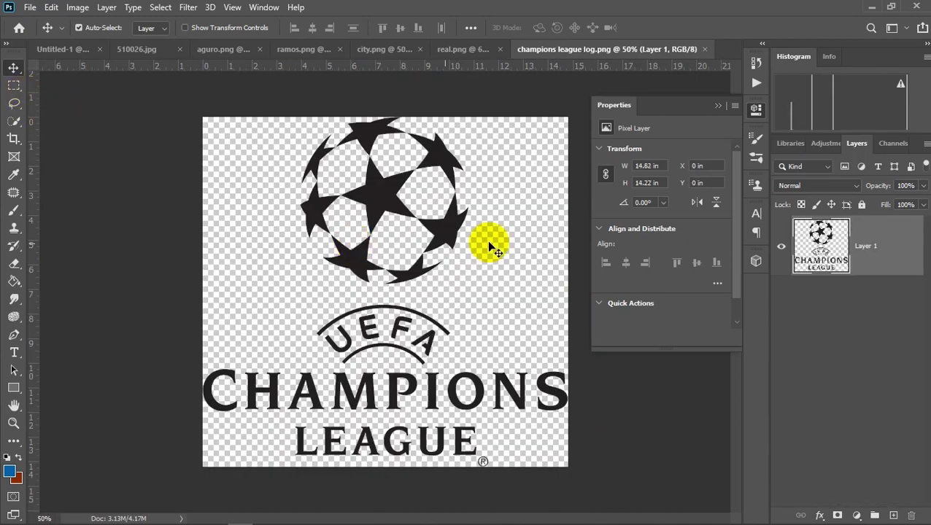
Step: Drag the Champions League logo onto the poster, scale it to about 53% and centre it at the top
left_click_drag(438, 232, 101, 31)
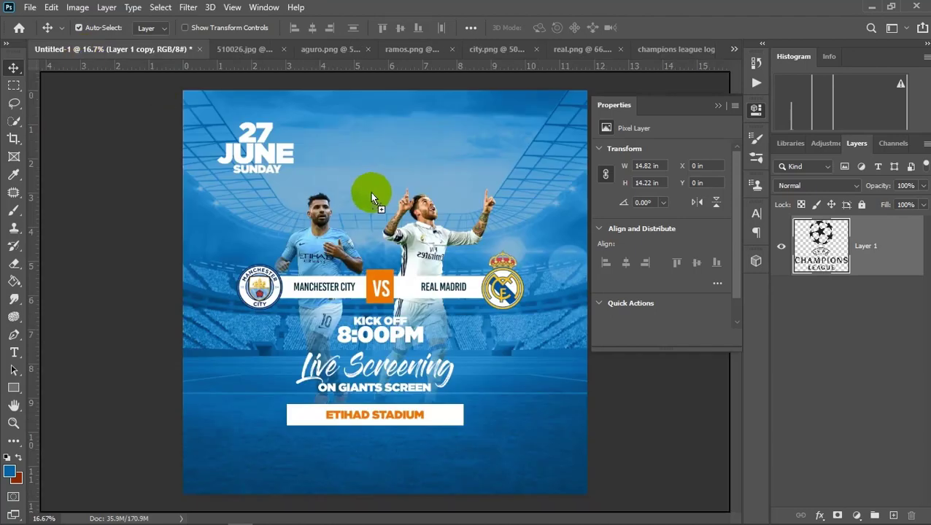
left_click_drag(101, 30, 375, 199)
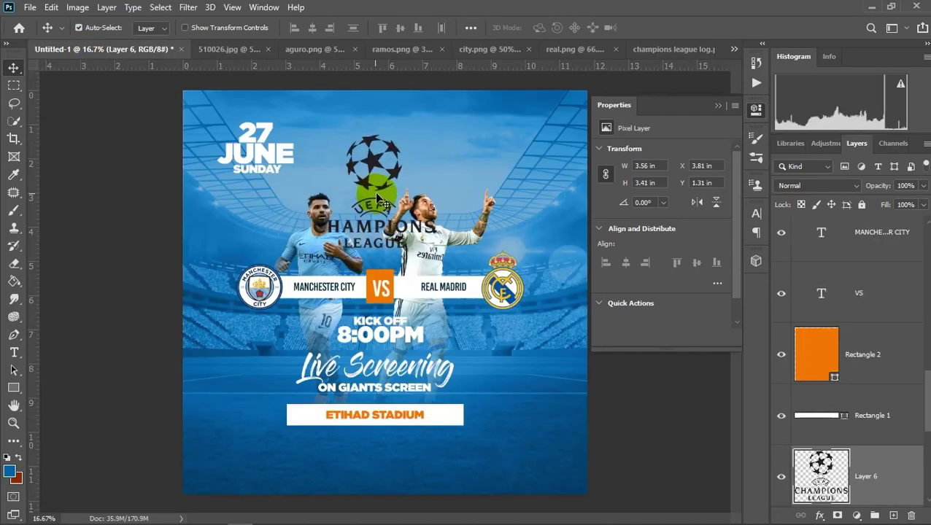
key("ctrl+t")
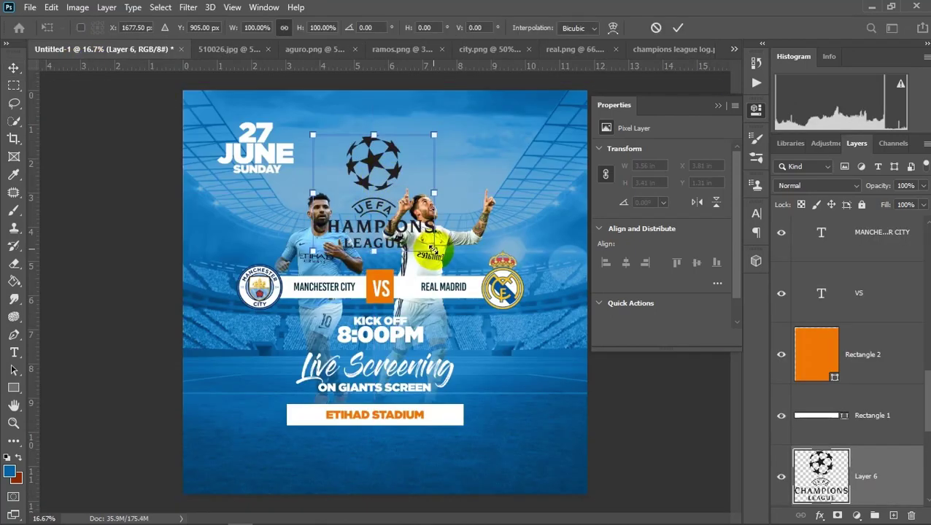
mouse_move(433, 250)
left_mouse_down()
mouse_move(378, 192)
mouse_move(381, 171)
mouse_move(398, 170)
left_mouse_up()
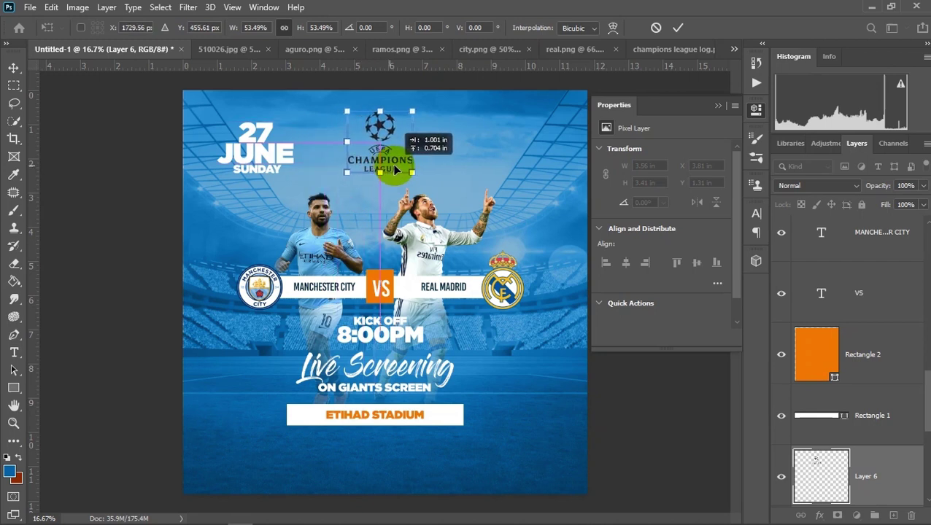
left_click_drag(398, 170, 402, 170)
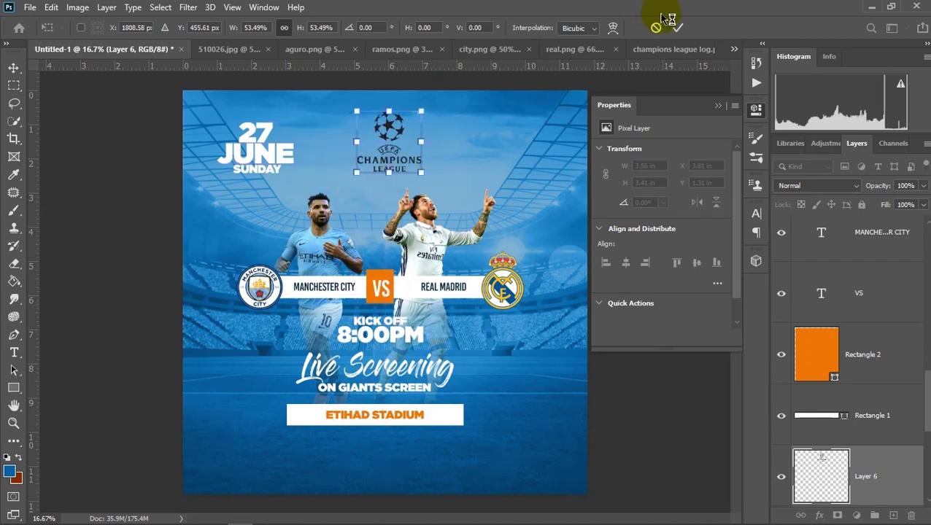
left_click(678, 29)
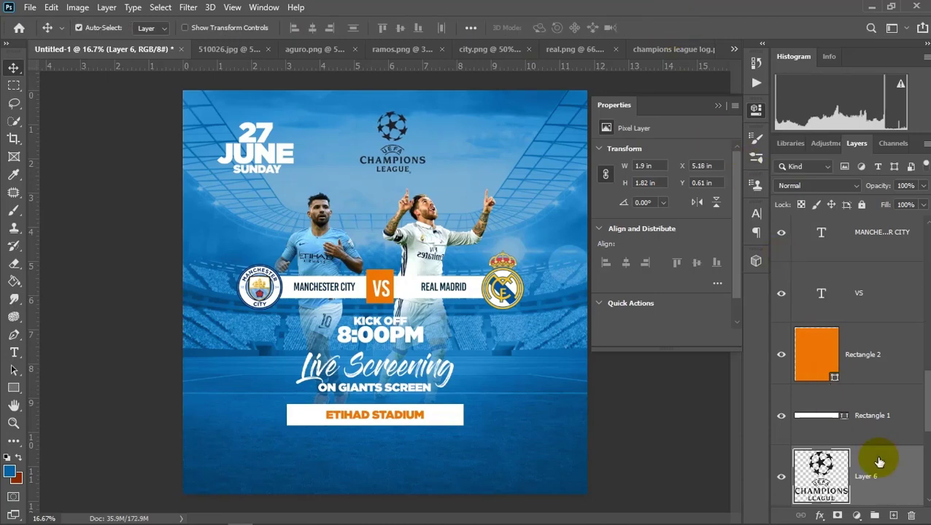
Step: Duplicate the logo layer and move the copy below the player layers
right_click(876, 457)
left_click(733, 73)
key("Return")
left_click_drag(876, 474, 883, 520)
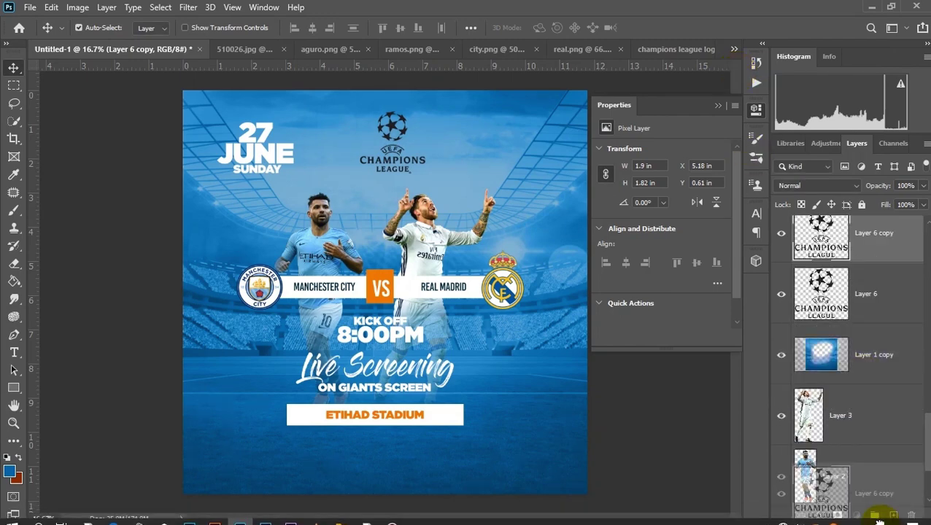
left_click_drag(883, 518, 856, 392)
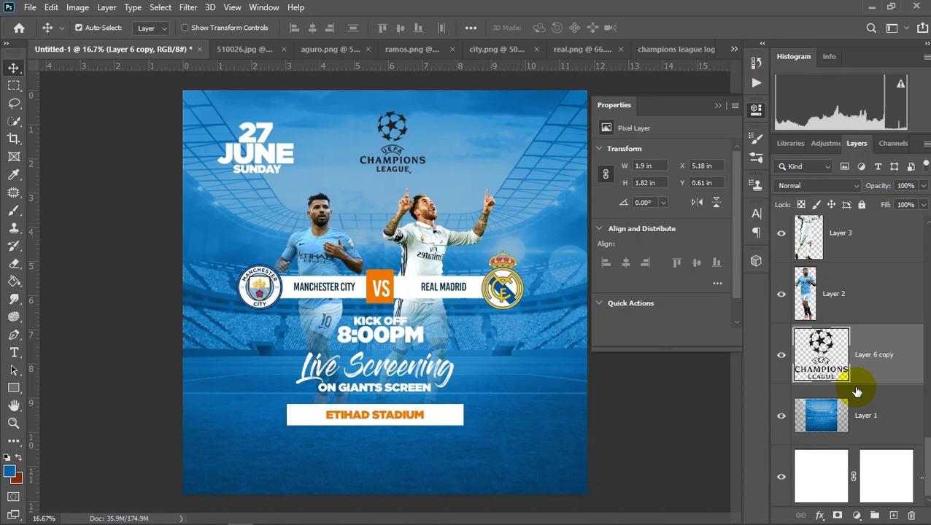
Step: Enlarge the logo copy to about 400%
key("ctrl+t")
mouse_move(423, 175)
left_mouse_down()
mouse_move(529, 328)
mouse_move(422, 385)
mouse_move(421, 402)
mouse_move(410, 403)
left_mouse_up()
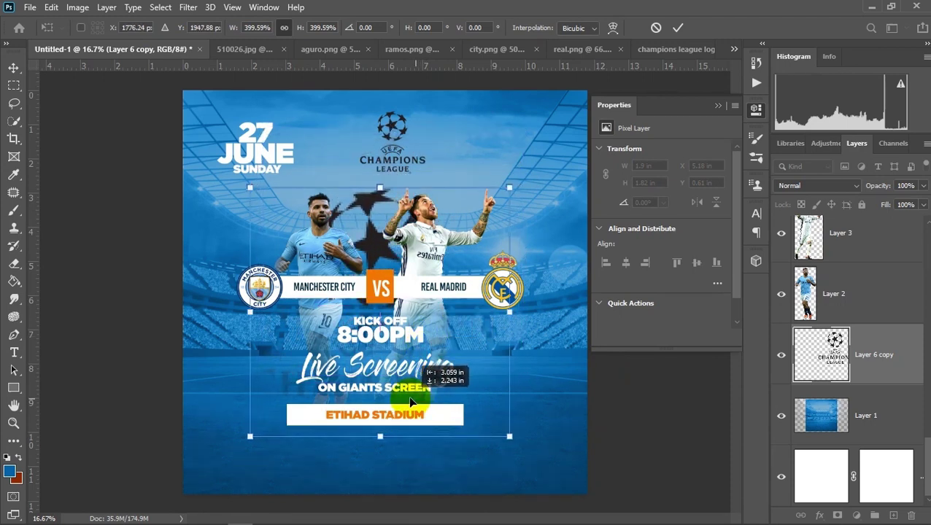
left_click(678, 30)
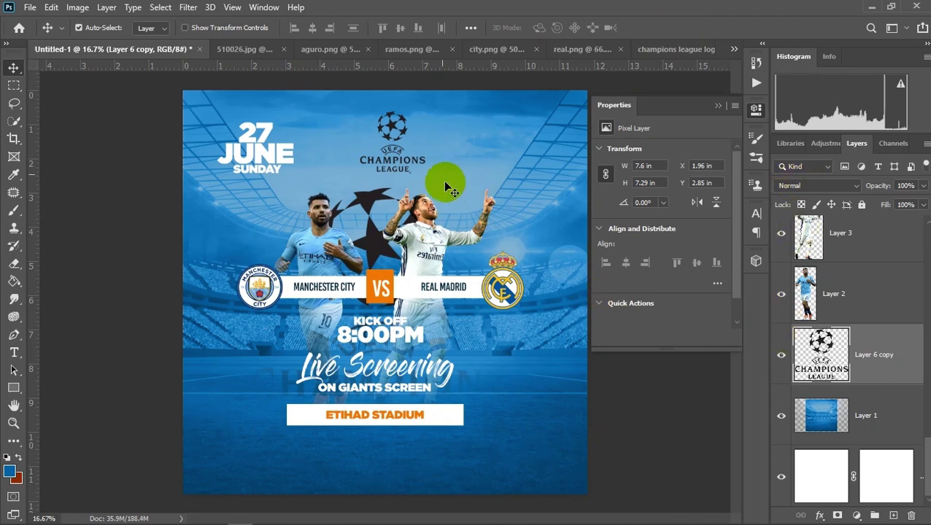
Step: Invert the logo copy to white and centre it behind the players
left_click(86, 11)
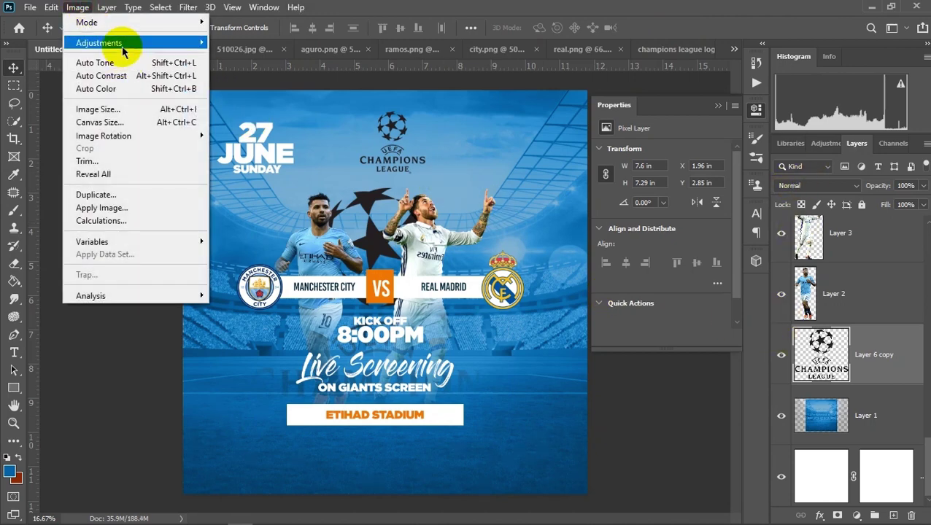
left_click(120, 43)
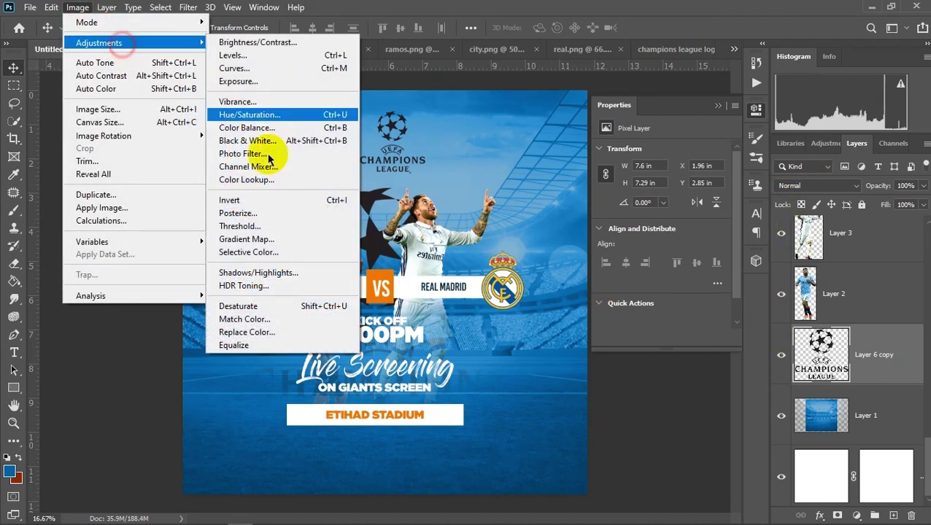
left_click(248, 200)
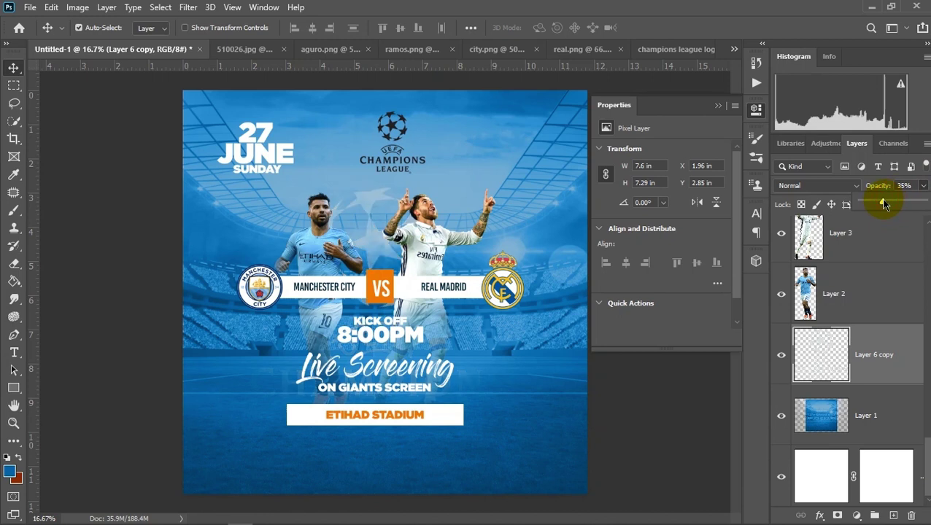
key("ctrl+t")
left_click_drag(478, 241, 485, 234)
left_click(678, 28)
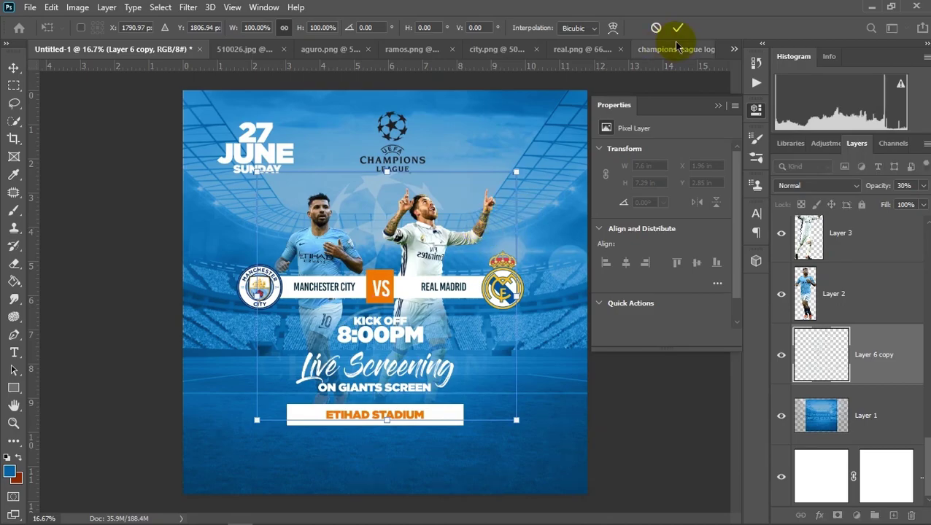